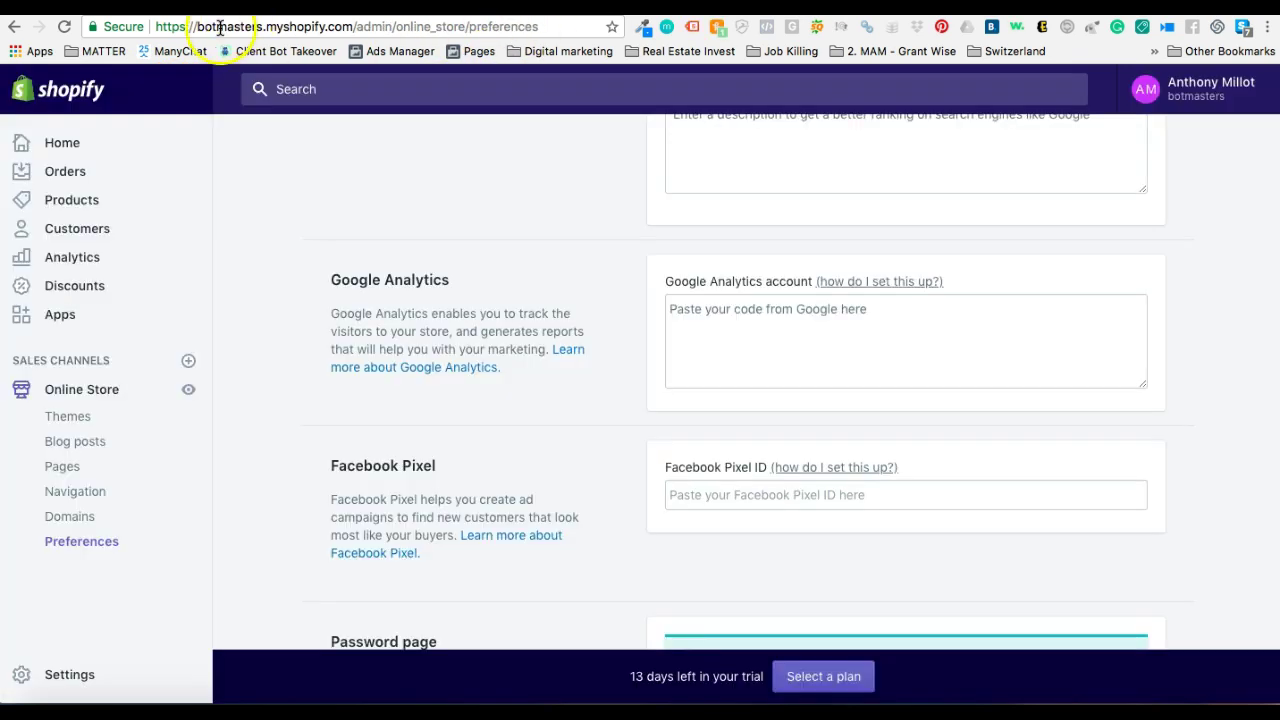
# Look over the home page of the botmasters.myshopify.com storefront
pyautogui.moveTo(199, 26); pyautogui.dragTo(314, 21)
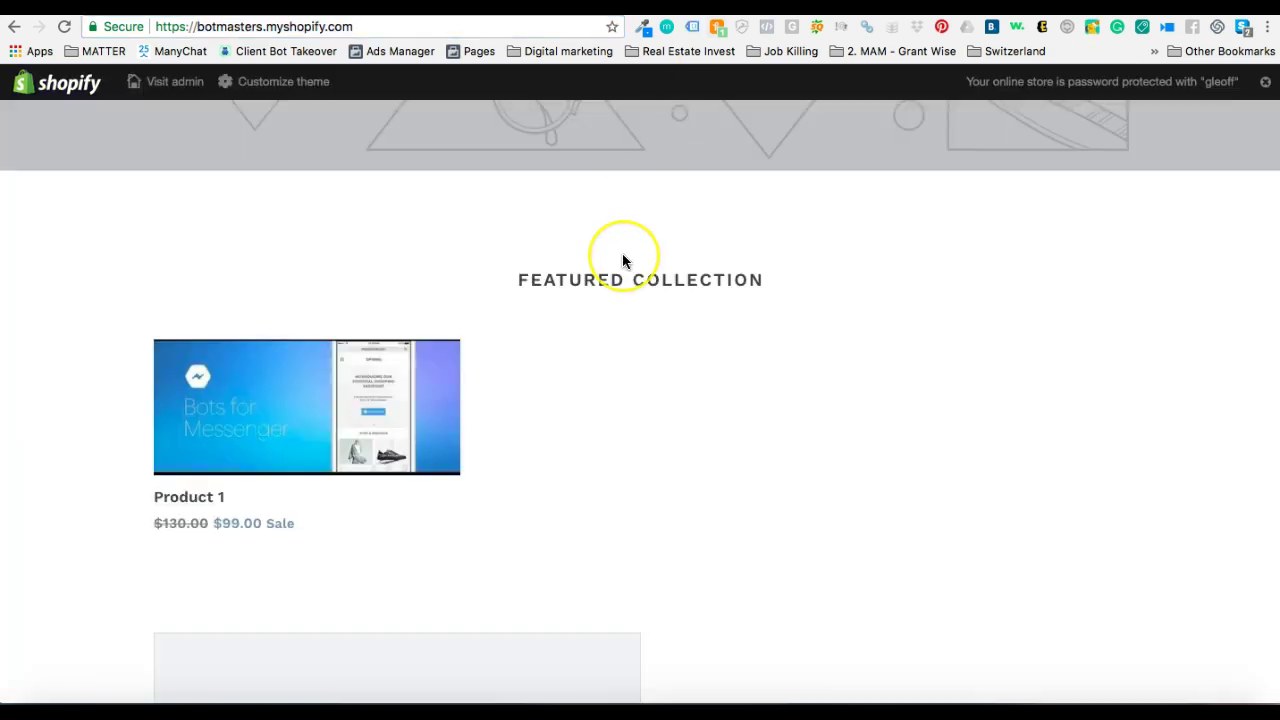
pyautogui.scroll(5, 622, 260)
pyautogui.scroll(-8, 622, 261)
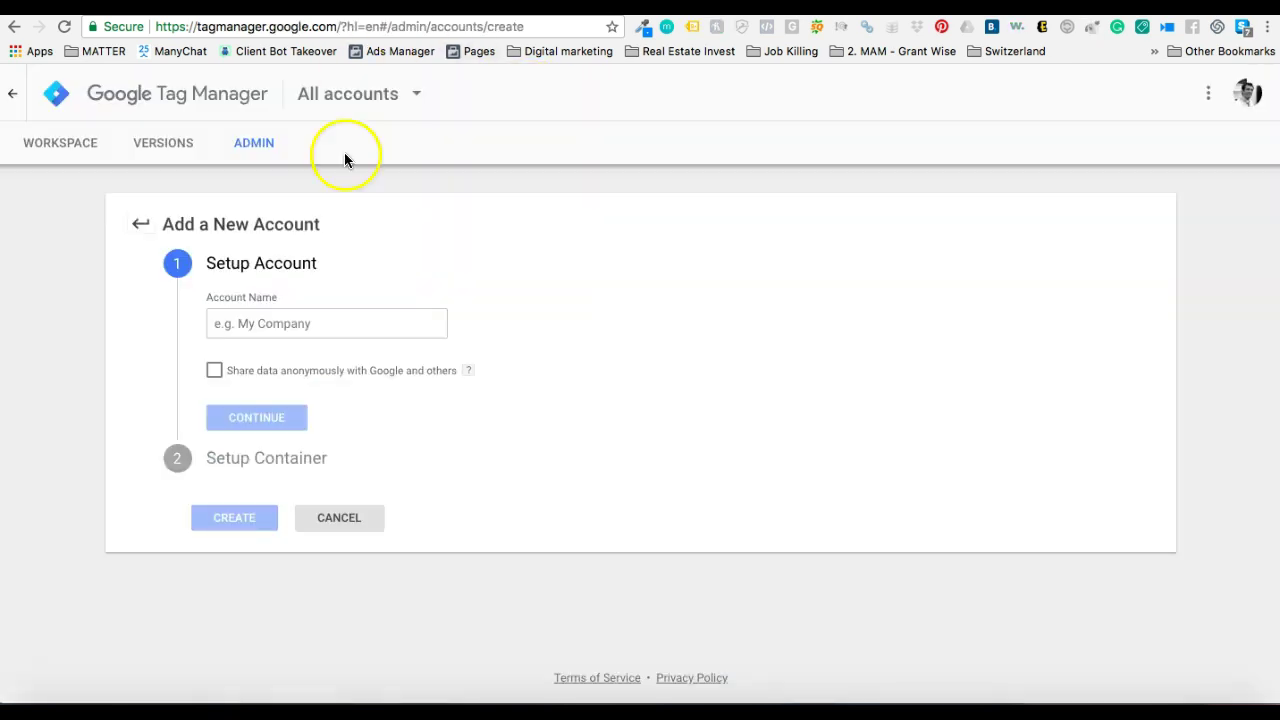
# In Google Tag Manager, name both the new account and its container botmasters.myshopify.com
pyautogui.click(268, 321)
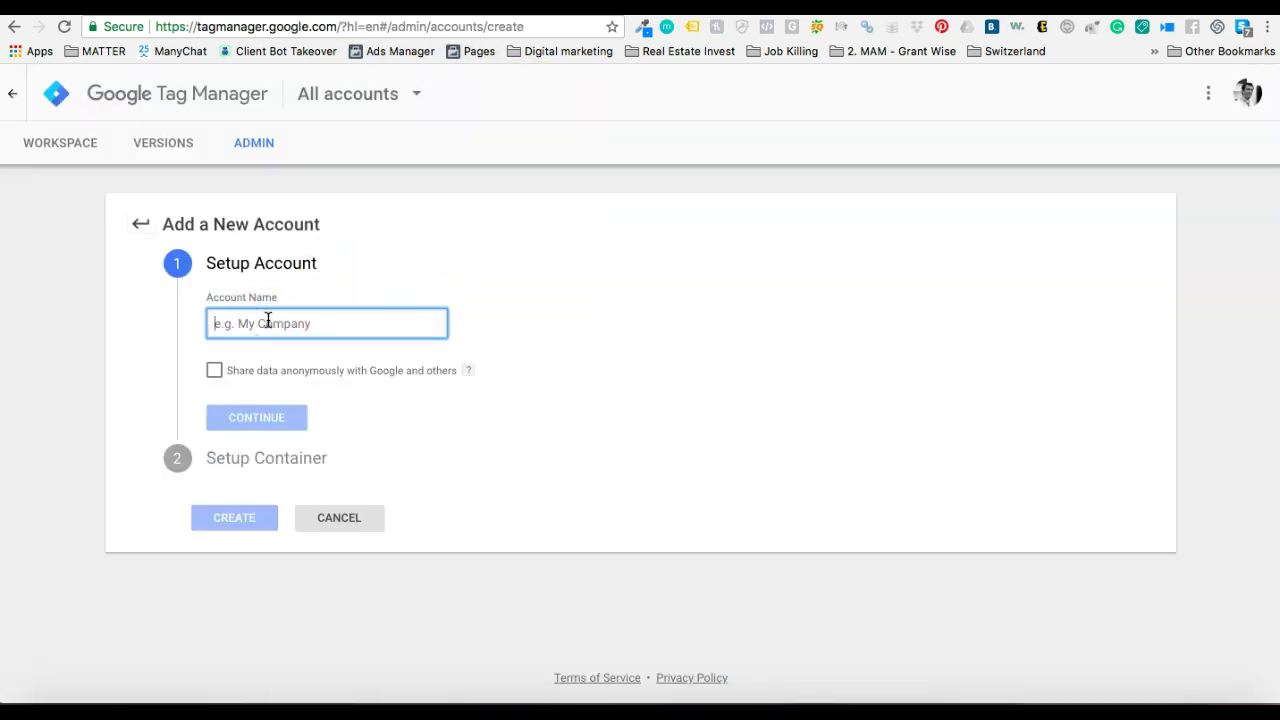
pyautogui.write('botmasters.myshopify.com')
pyautogui.click(257, 418)
pyautogui.click(290, 397)
pyautogui.write('botmasters.myshopify.com')
pyautogui.click(529, 300)
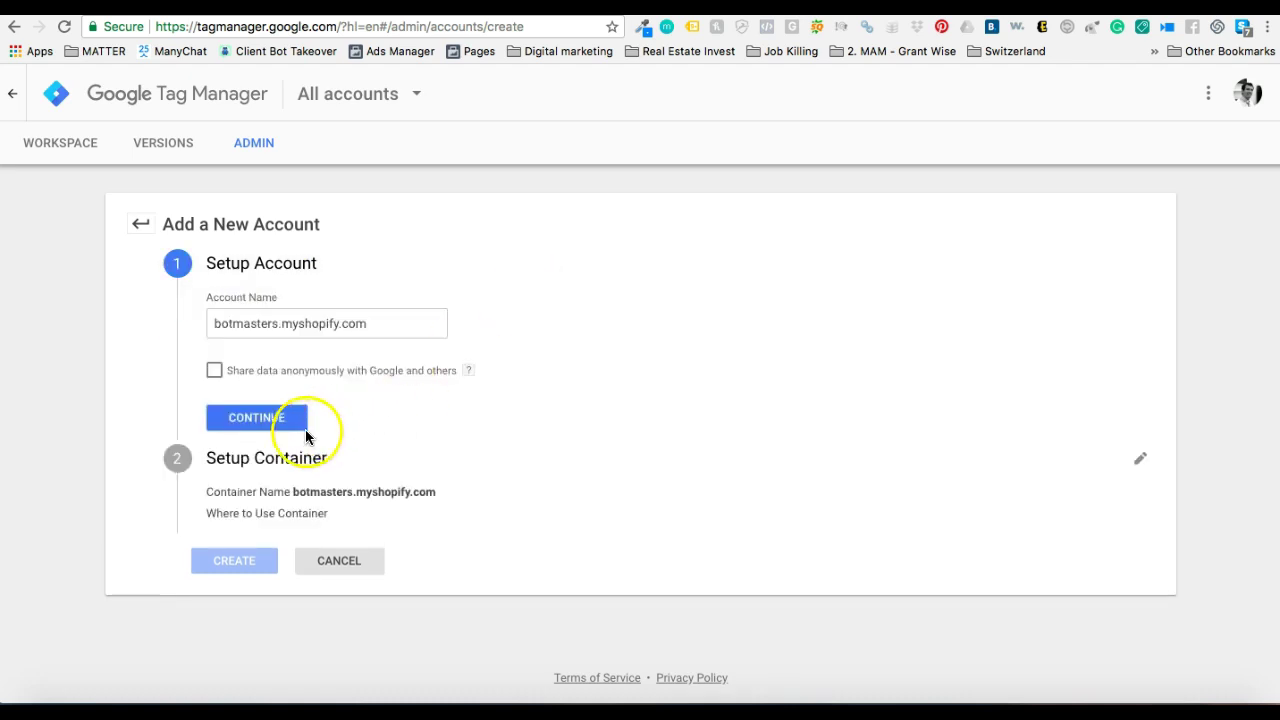
# Set the container's usage to Web and create the account with its container
pyautogui.click(295, 416)
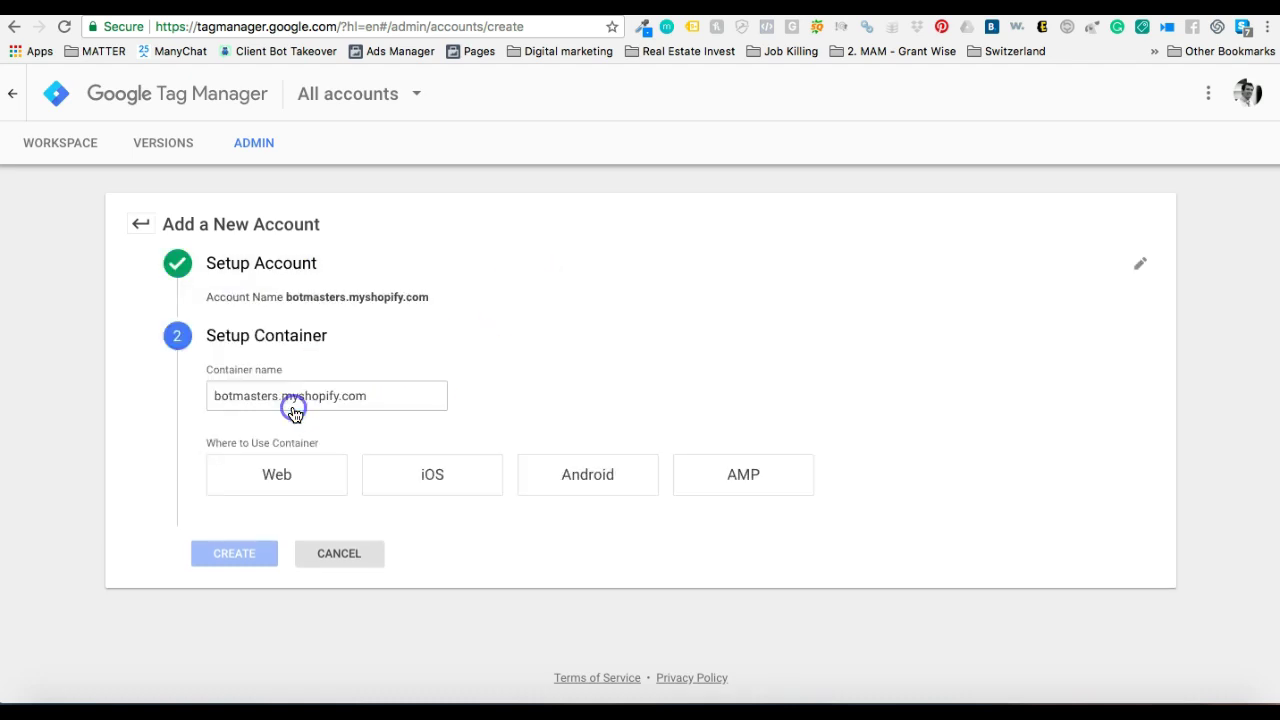
pyautogui.click(284, 477)
pyautogui.click(233, 553)
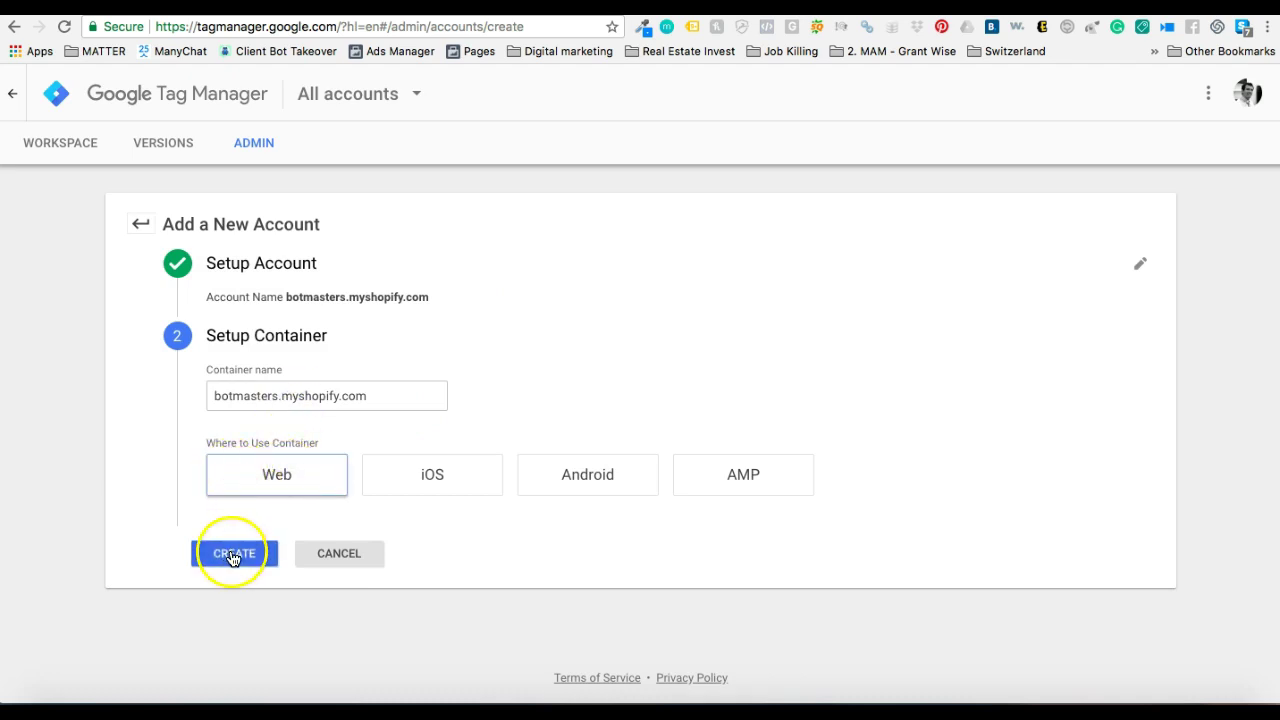
pyautogui.click(1208, 100)
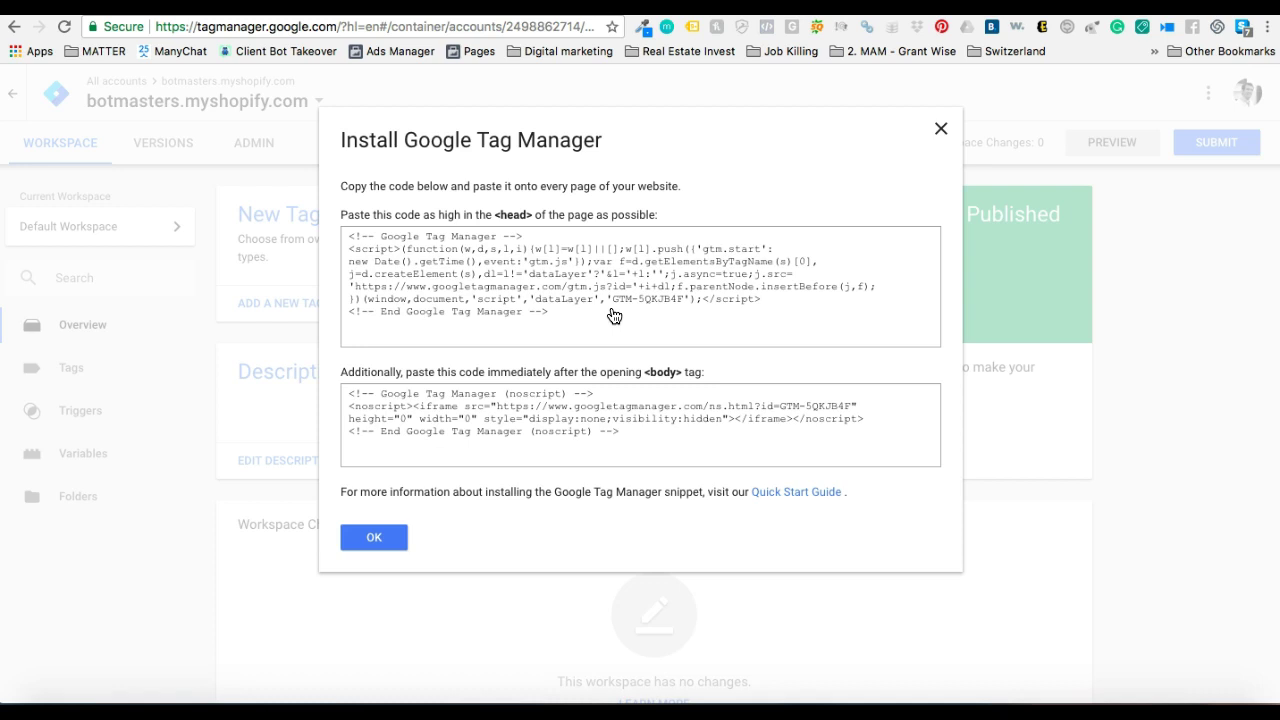
# Copy the whole Google Tag Manager snippet meant for the page's <head>
pyautogui.click(582, 311)
pyautogui.click(581, 311)
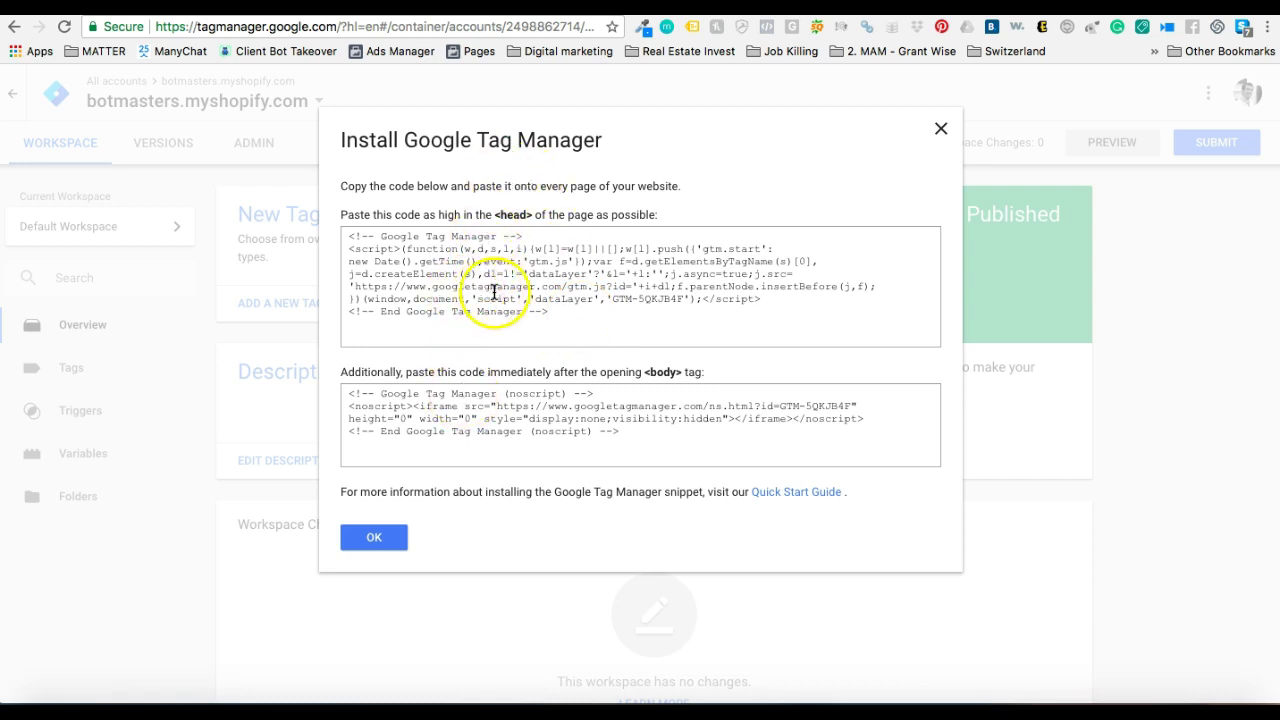
pyautogui.moveTo(571, 309); pyautogui.dragTo(349, 235)
pyautogui.press('super+c')
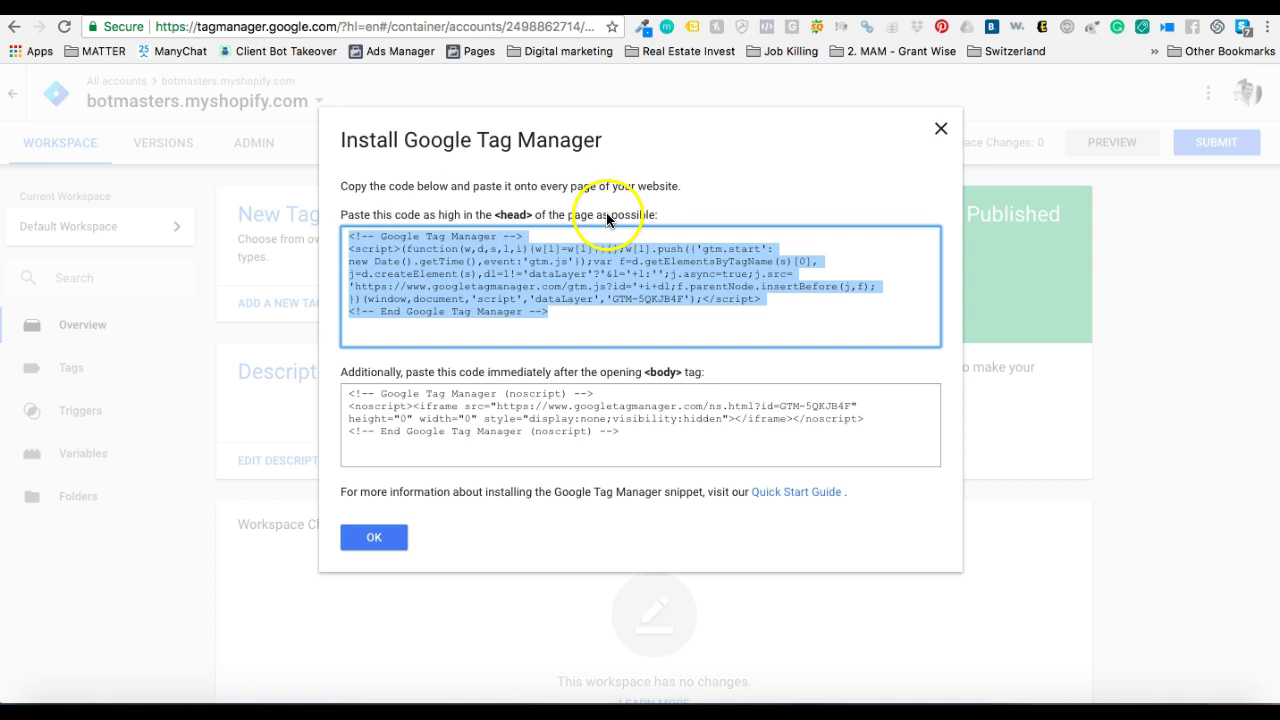
# Switch to the Shopify admin and open the current Debut theme's theme.liquid file for code editing
pyautogui.hotkey('ctrl', 'Tab')
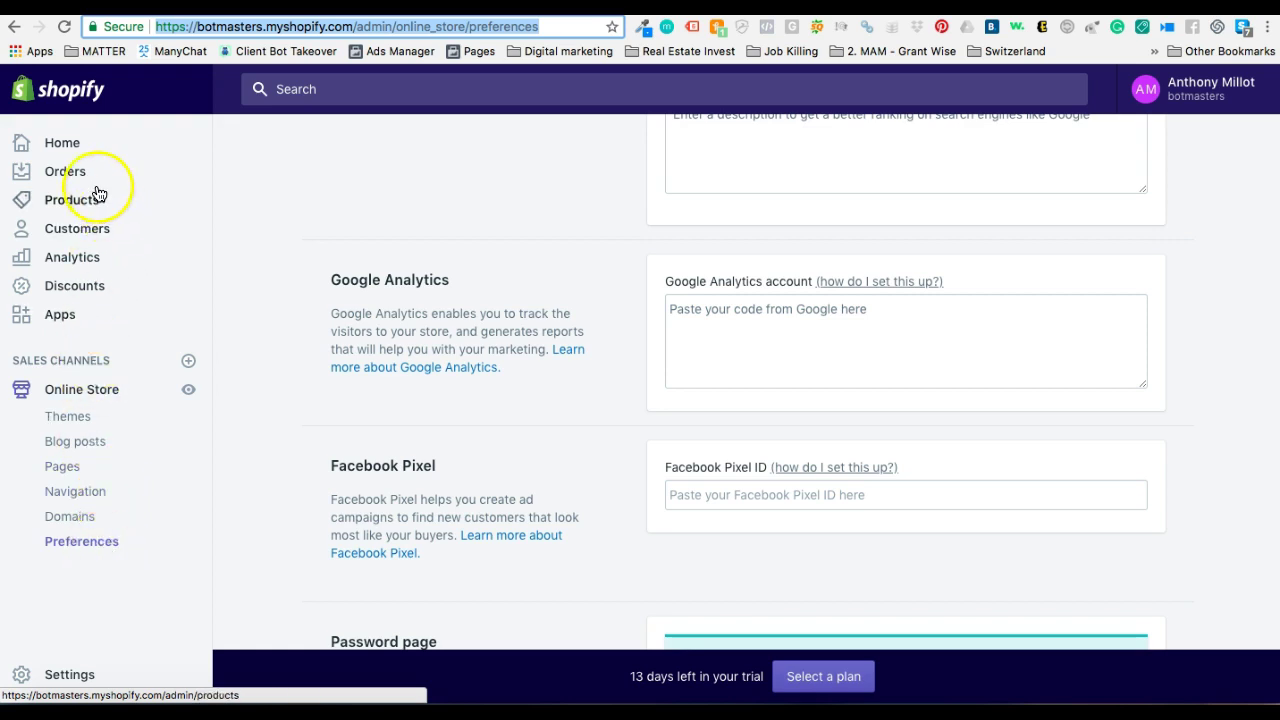
pyautogui.click(70, 420)
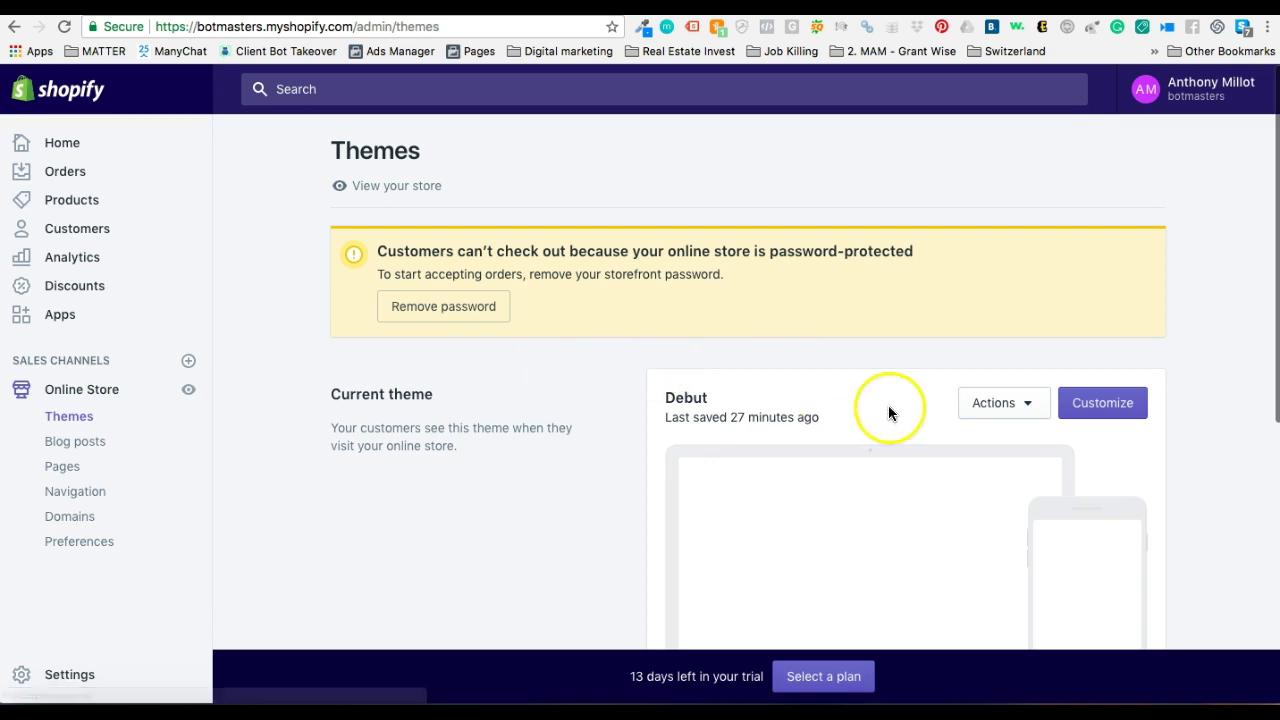
pyautogui.click(998, 410)
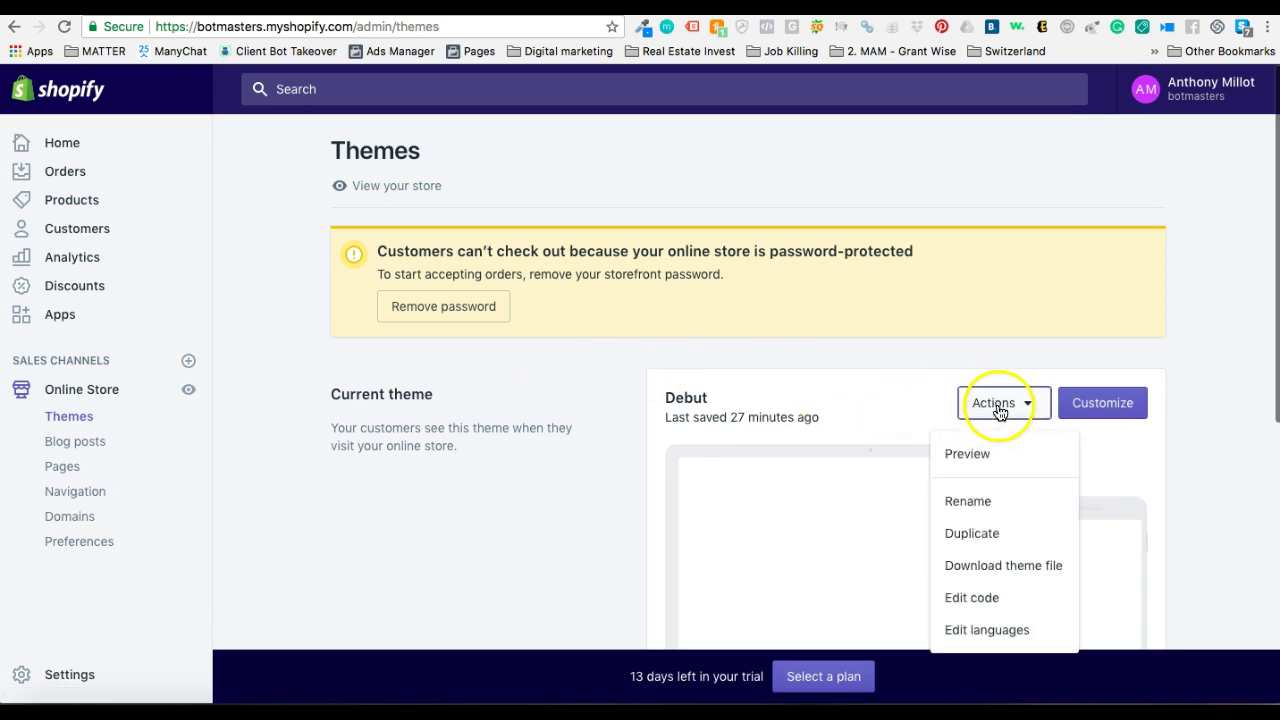
pyautogui.click(975, 607)
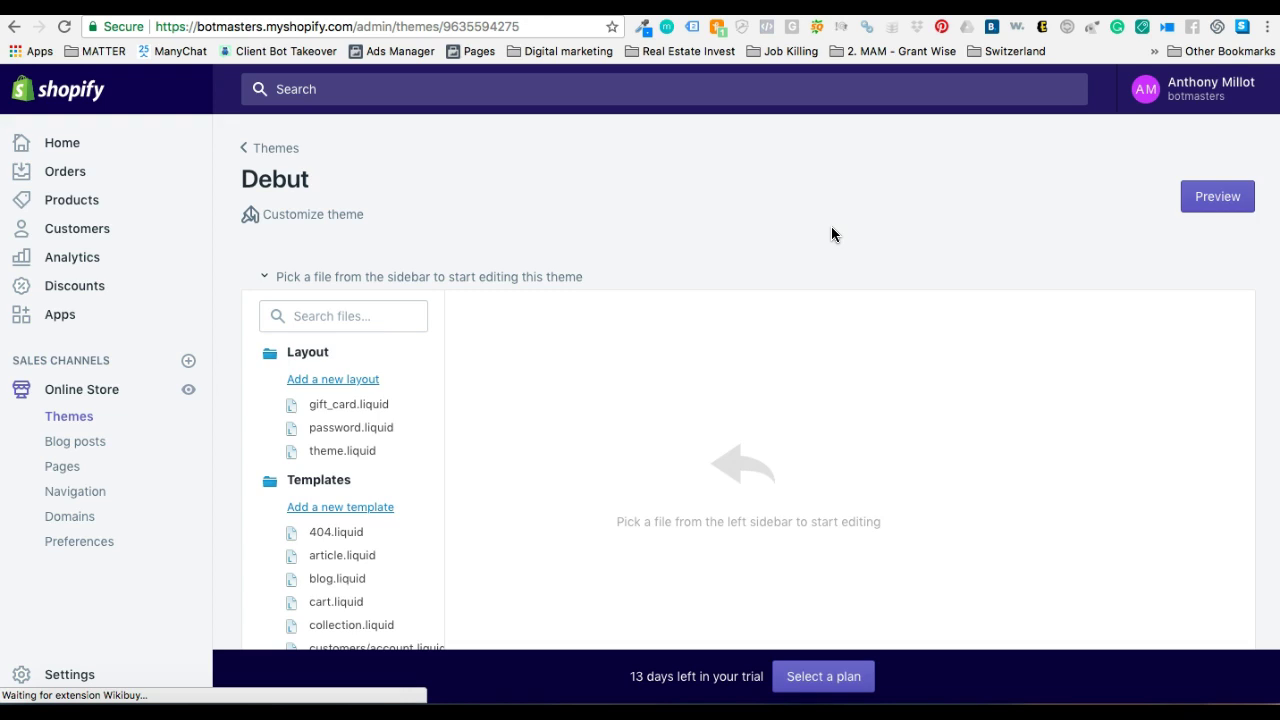
pyautogui.scroll(-2, 831, 235)
pyautogui.click(342, 376)
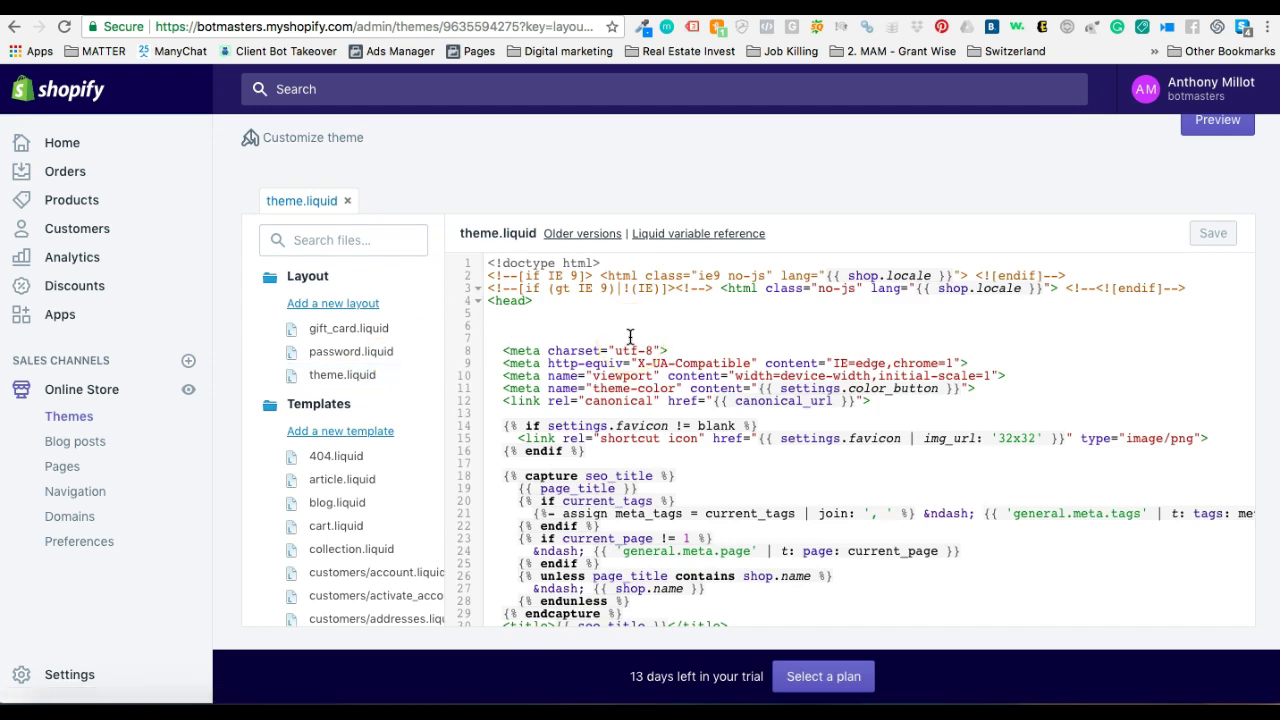
# Locate the head section of theme.liquid and paste the copied snippet just below its opening <head> tag
pyautogui.click(521, 313)
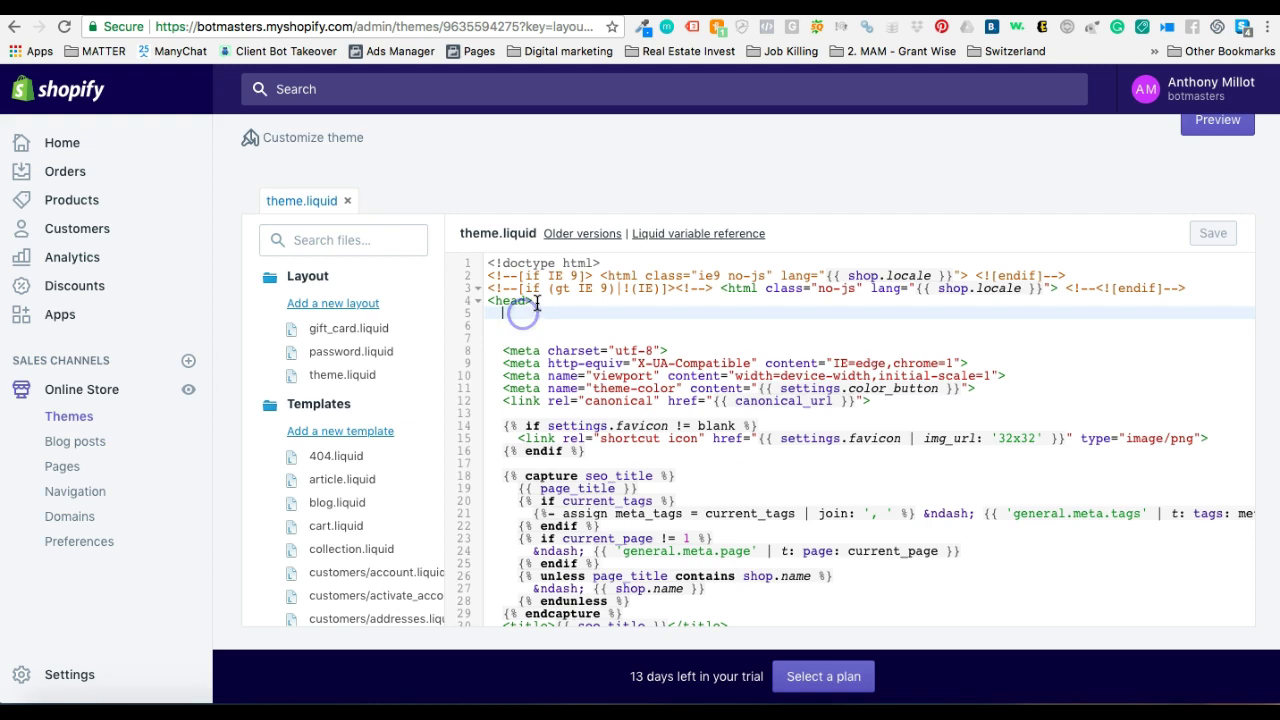
pyautogui.click(540, 300)
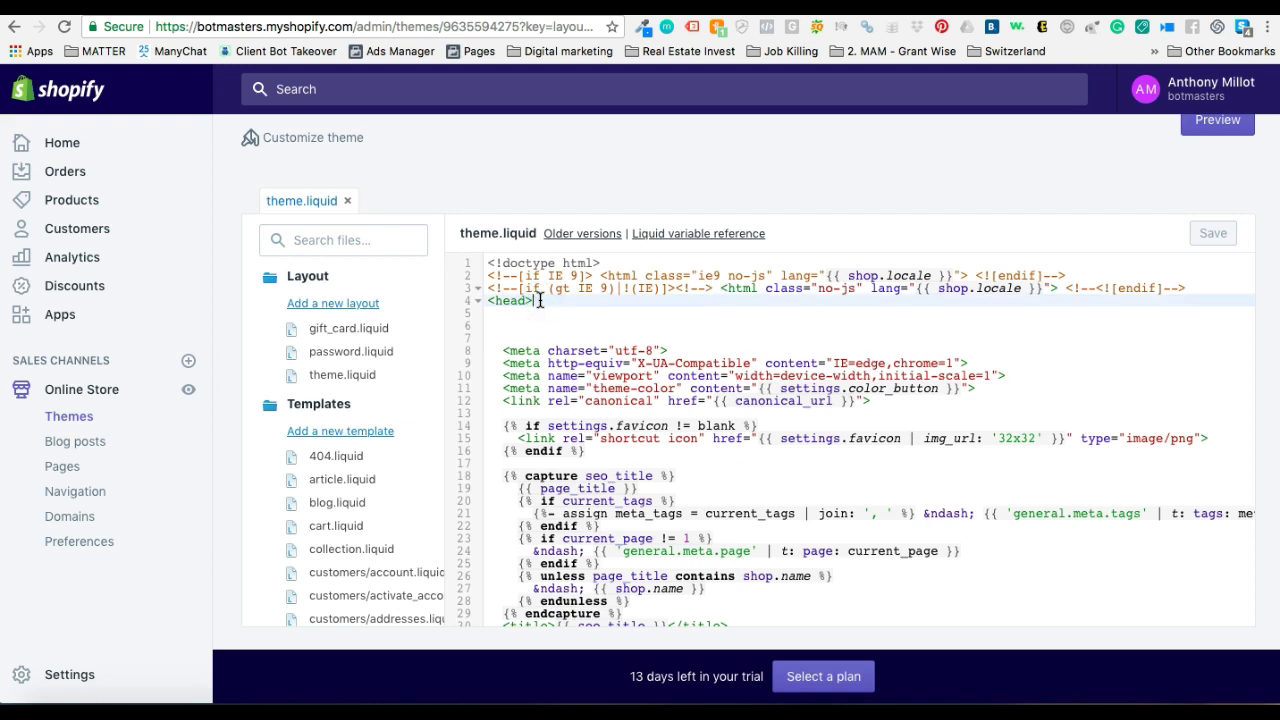
pyautogui.moveTo(486, 300); pyautogui.dragTo(530, 300)
pyautogui.scroll(-10, 530, 314)
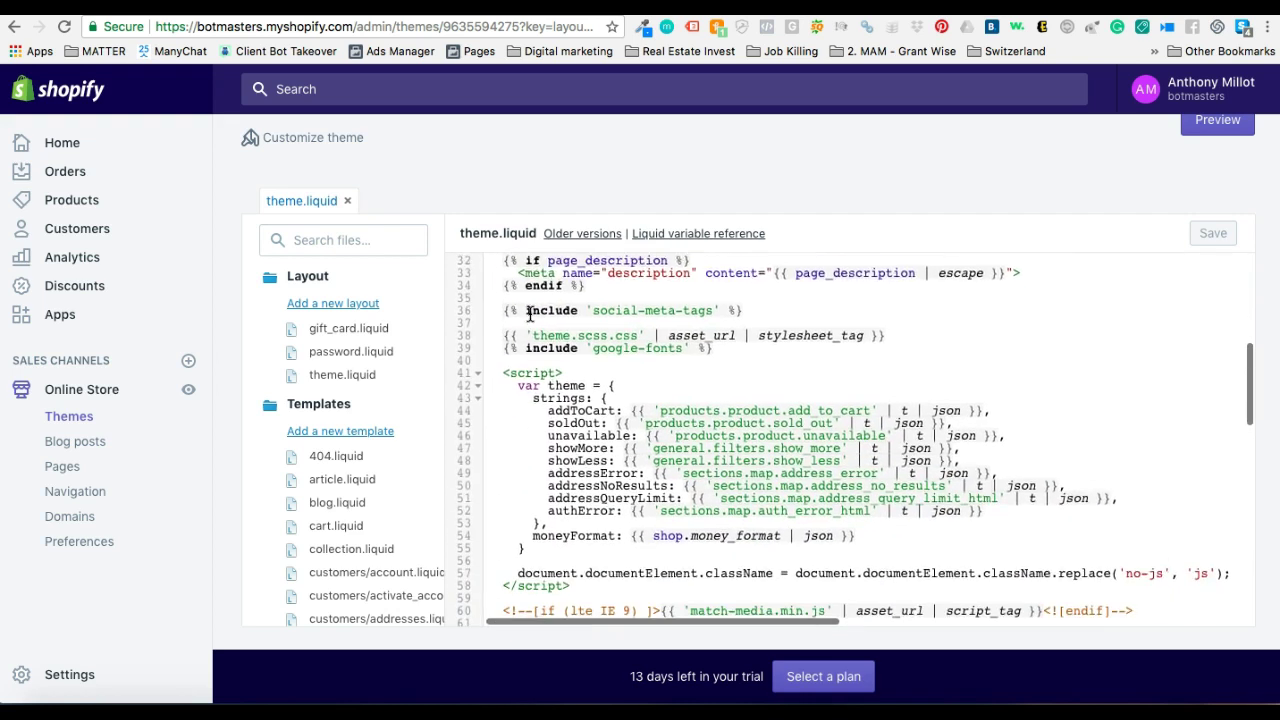
pyautogui.scroll(-6, 530, 314)
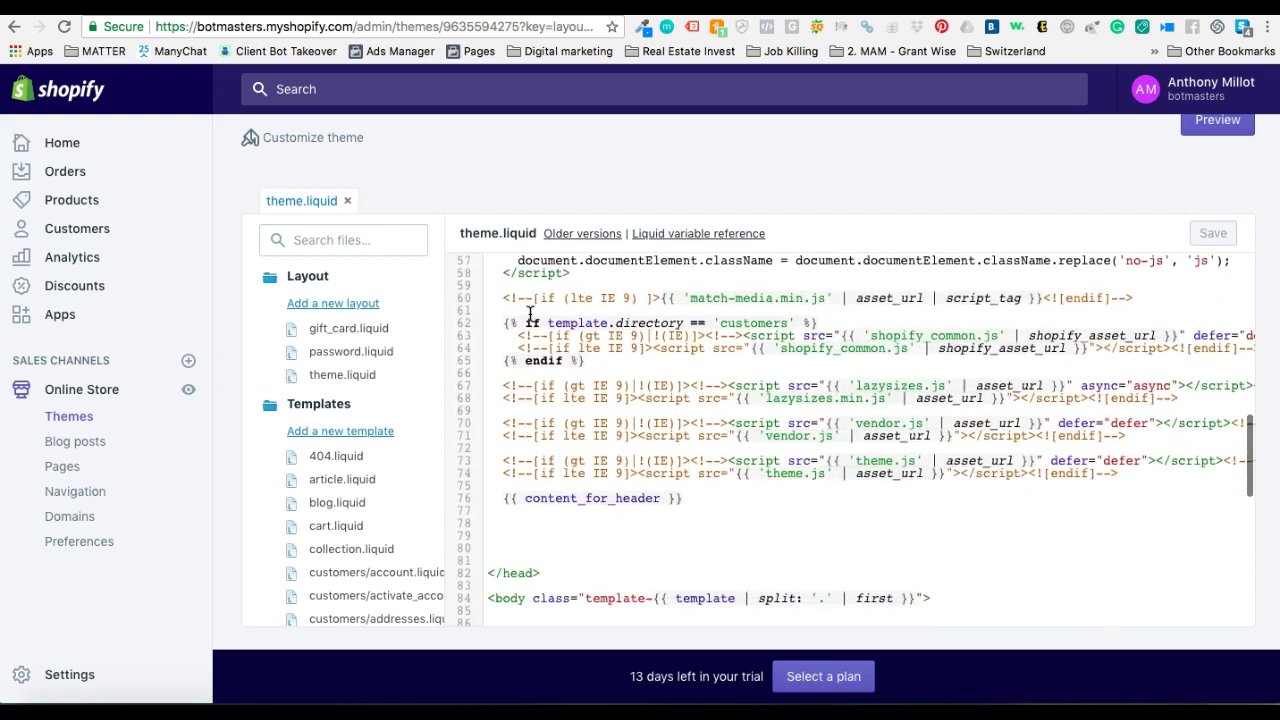
pyautogui.click(530, 513)
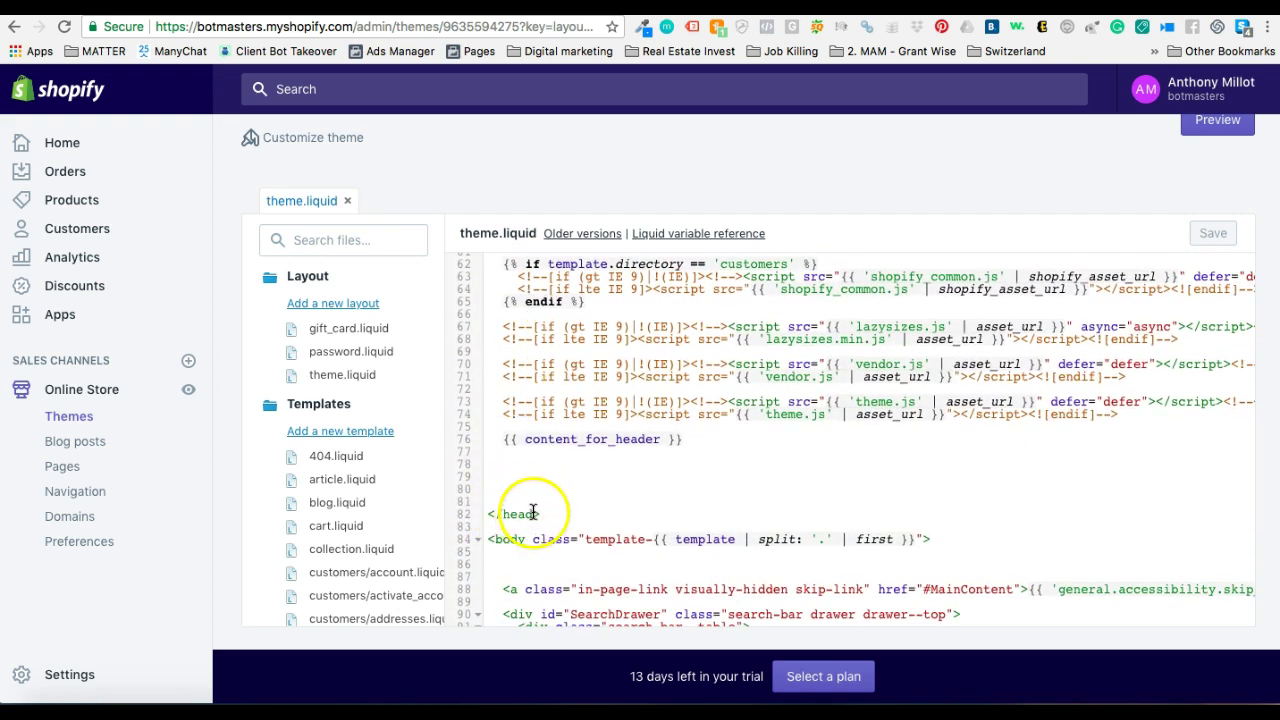
pyautogui.scroll(1, 557, 428)
pyautogui.scroll(15, 557, 428)
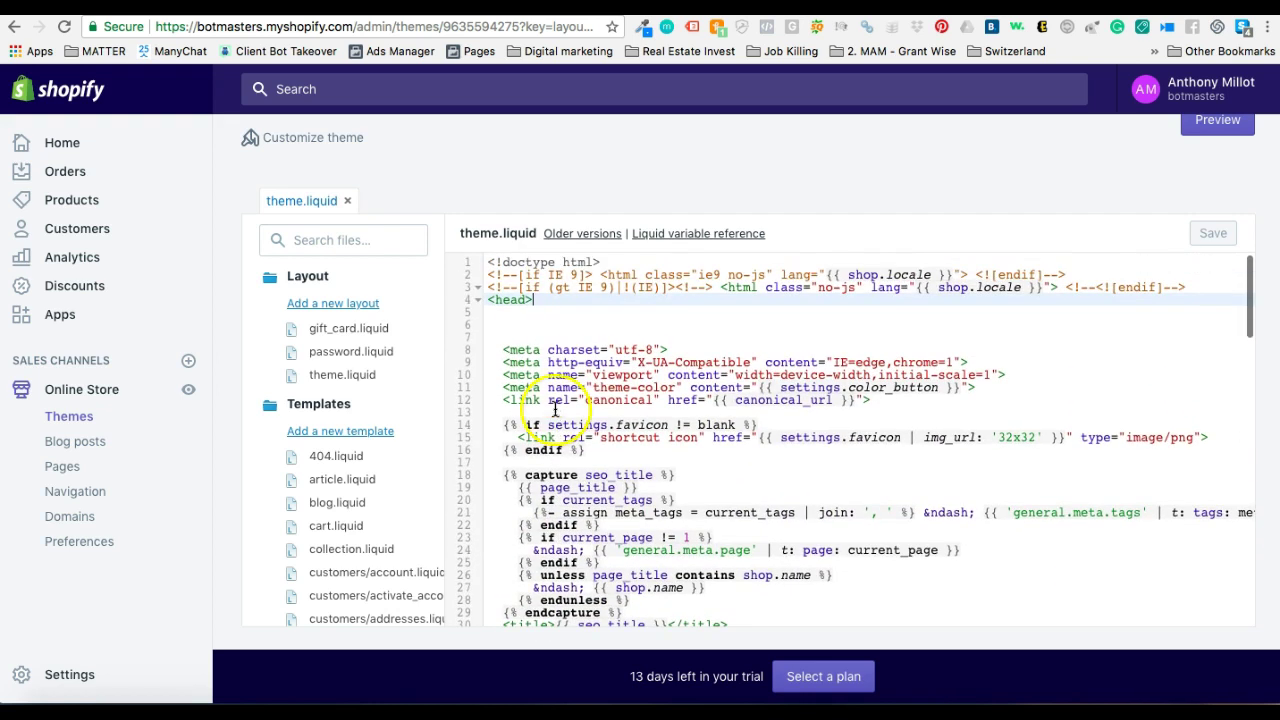
pyautogui.click(528, 323)
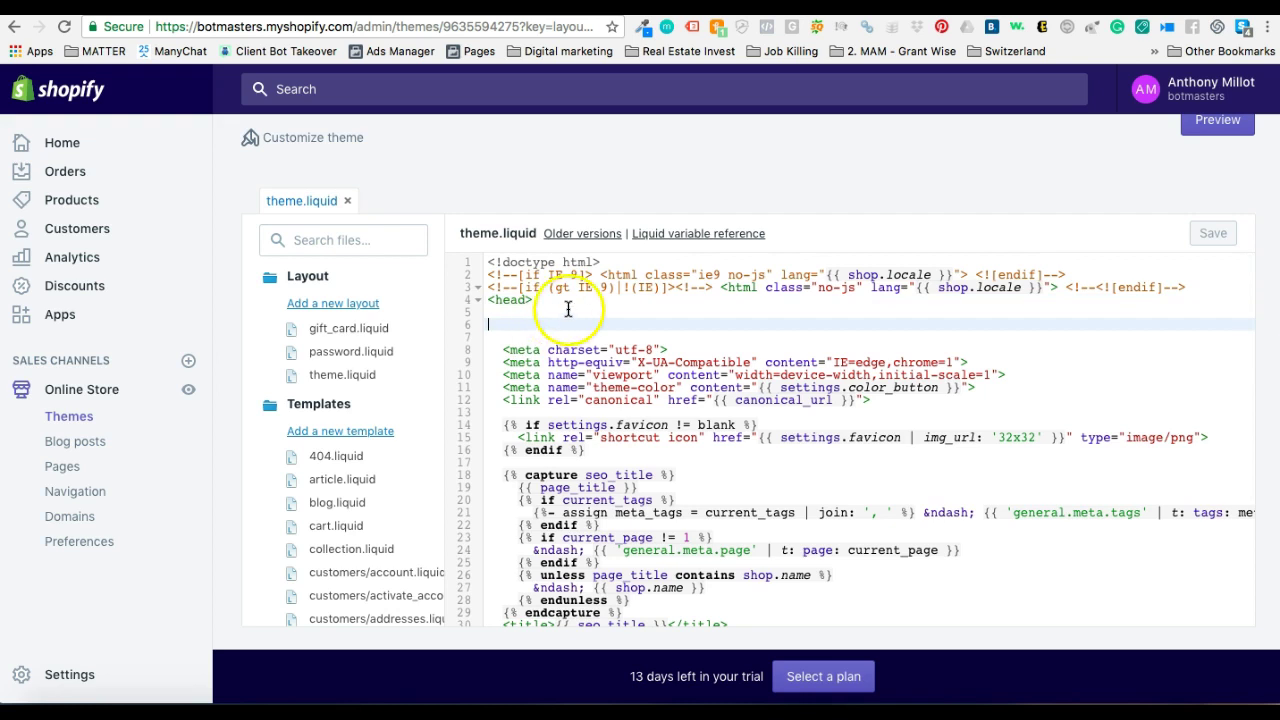
pyautogui.press('super+v')
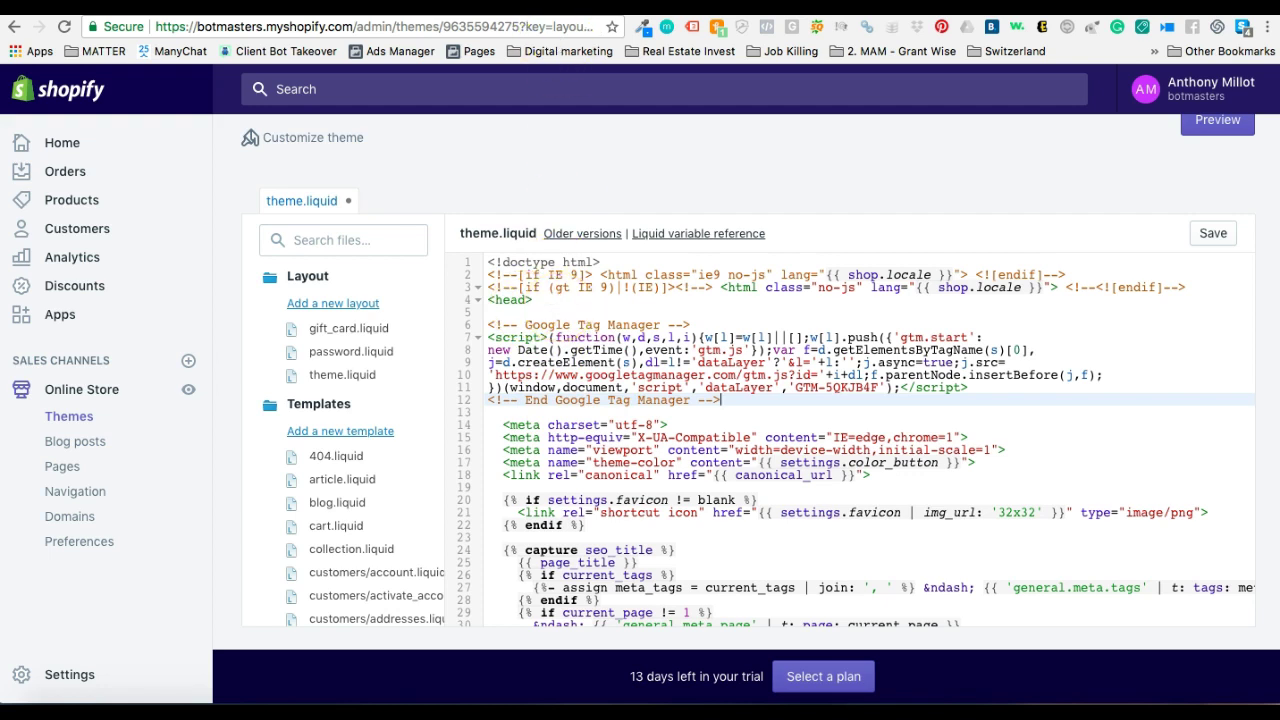
# Switch back to Google Tag Manager and copy the noscript snippet meant for the page's <body>
pyautogui.click(392, 6)
pyautogui.click(637, 433)
pyautogui.moveTo(637, 433); pyautogui.dragTo(335, 393)
pyautogui.press('super+c')
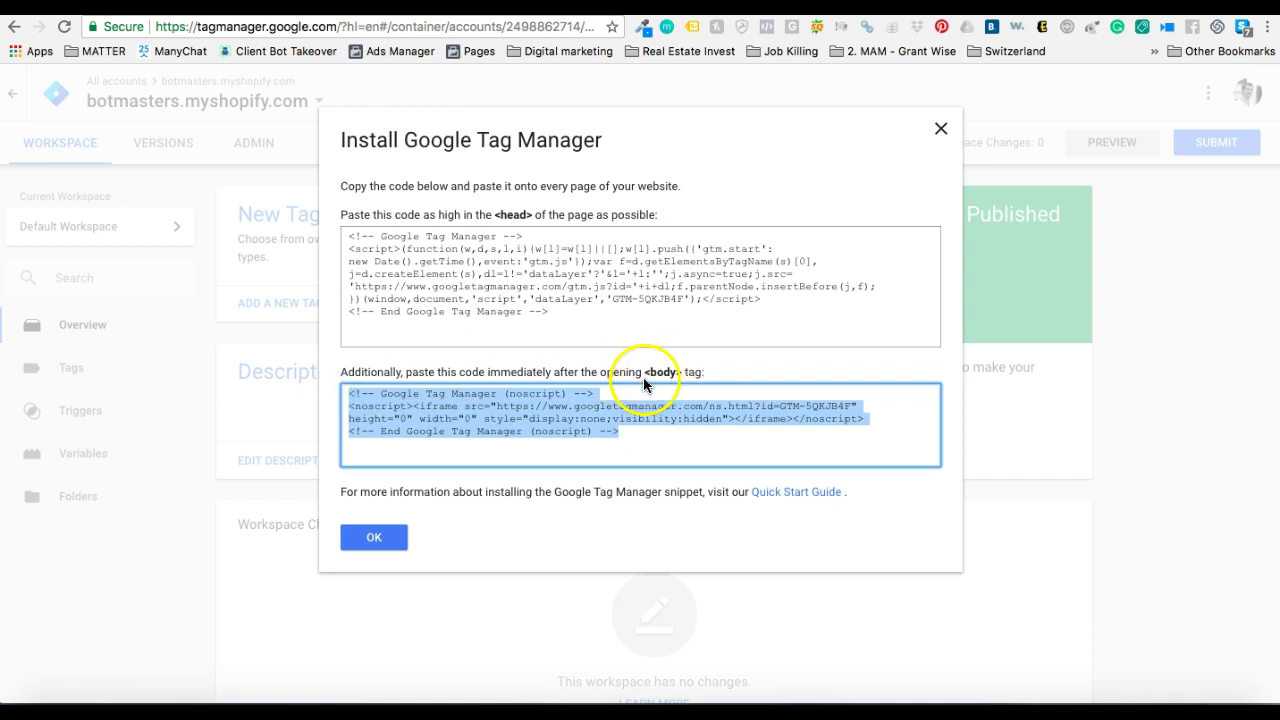
# Paste the noscript snippet on a new line after the opening <body> tag in Shopify's theme.liquid and save the file
pyautogui.click(664, 4)
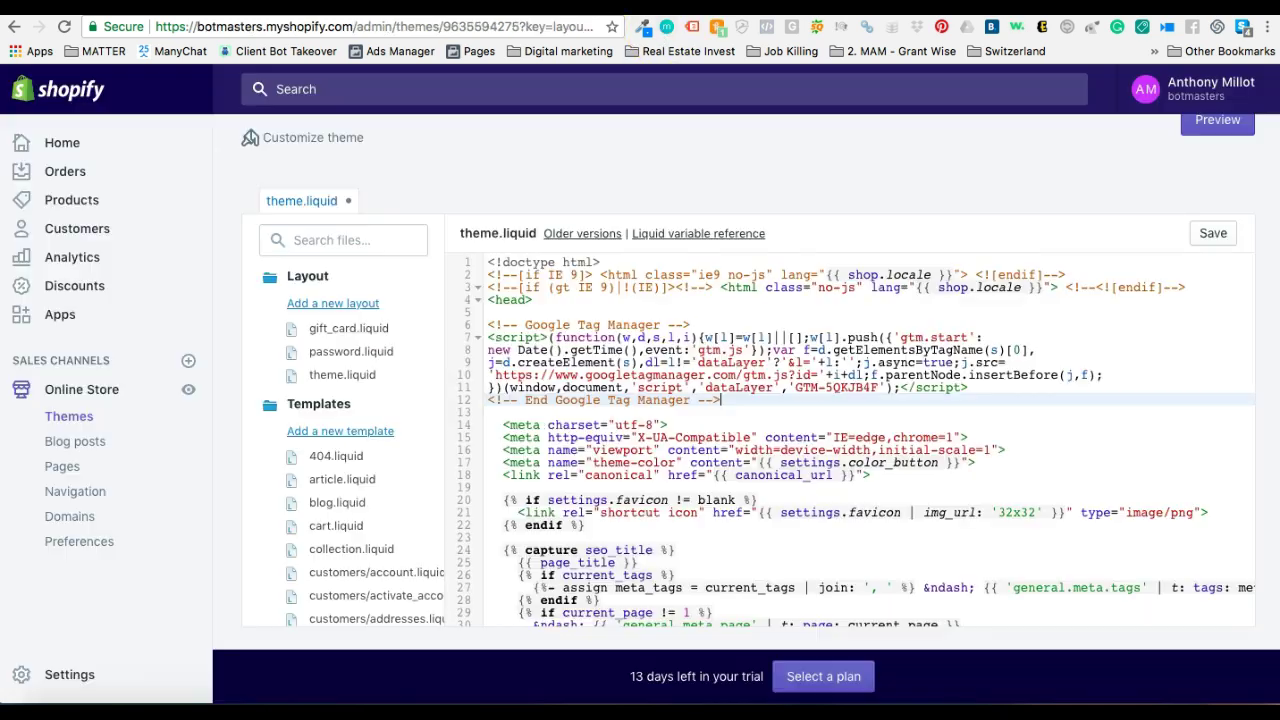
pyautogui.scroll(-5, 560, 420)
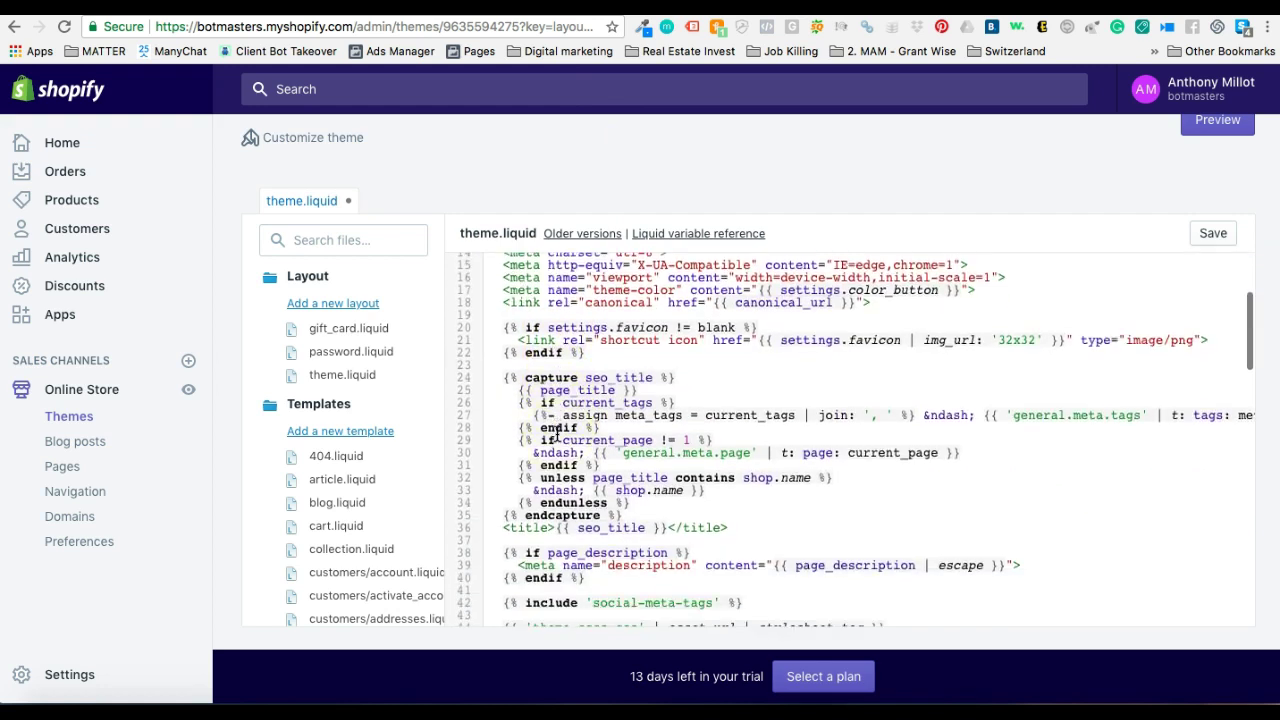
pyautogui.scroll(-6, 558, 433)
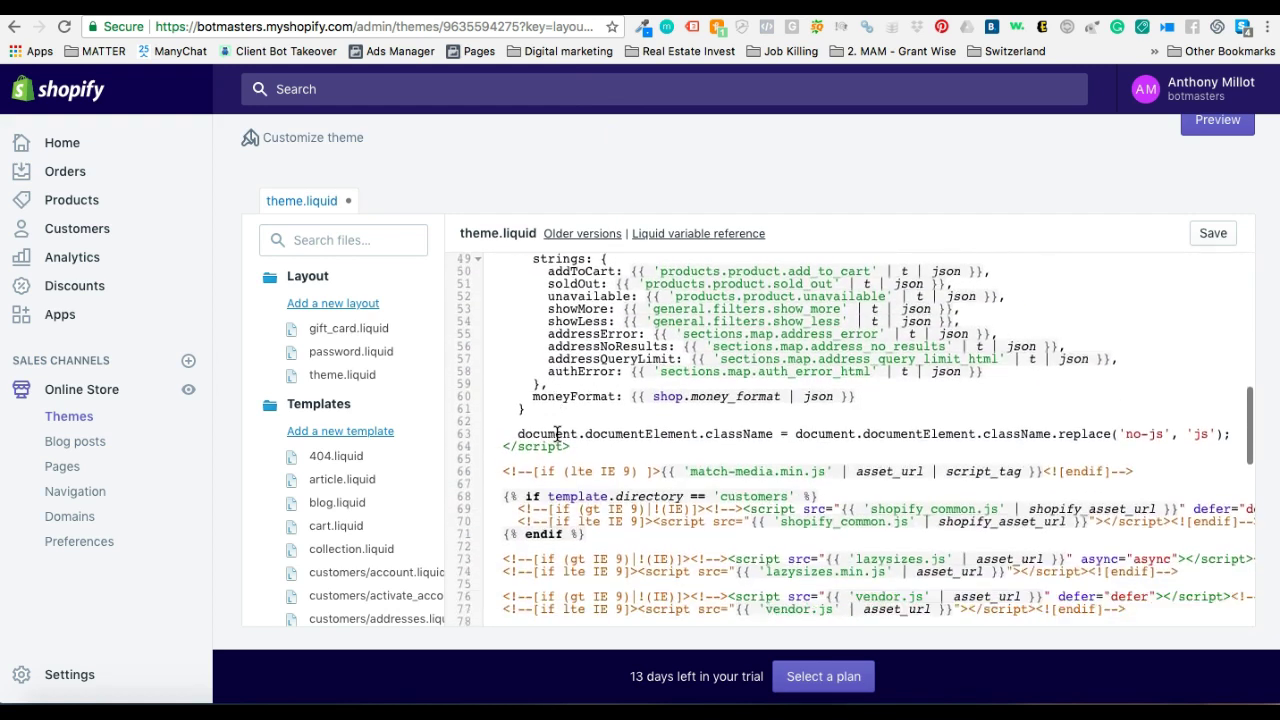
pyautogui.scroll(-3, 558, 433)
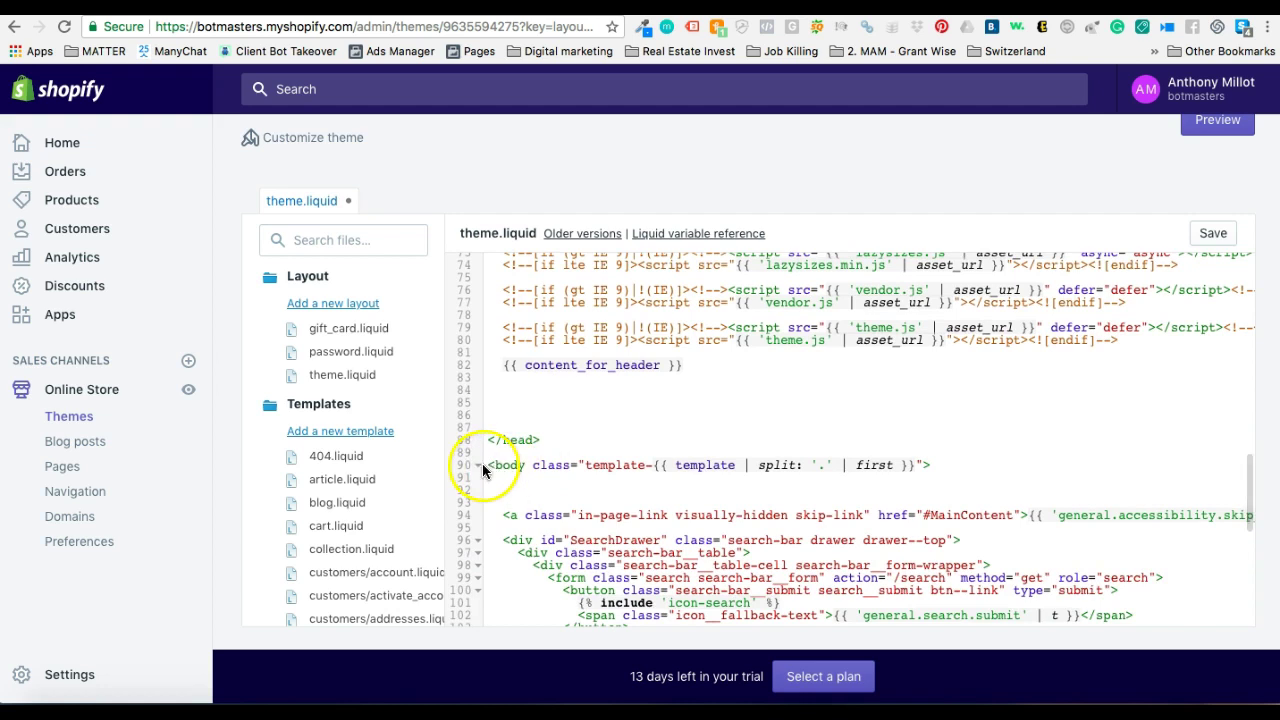
pyautogui.click(932, 463)
pyautogui.press('Return')
pyautogui.press('Return')
pyautogui.press('Return')
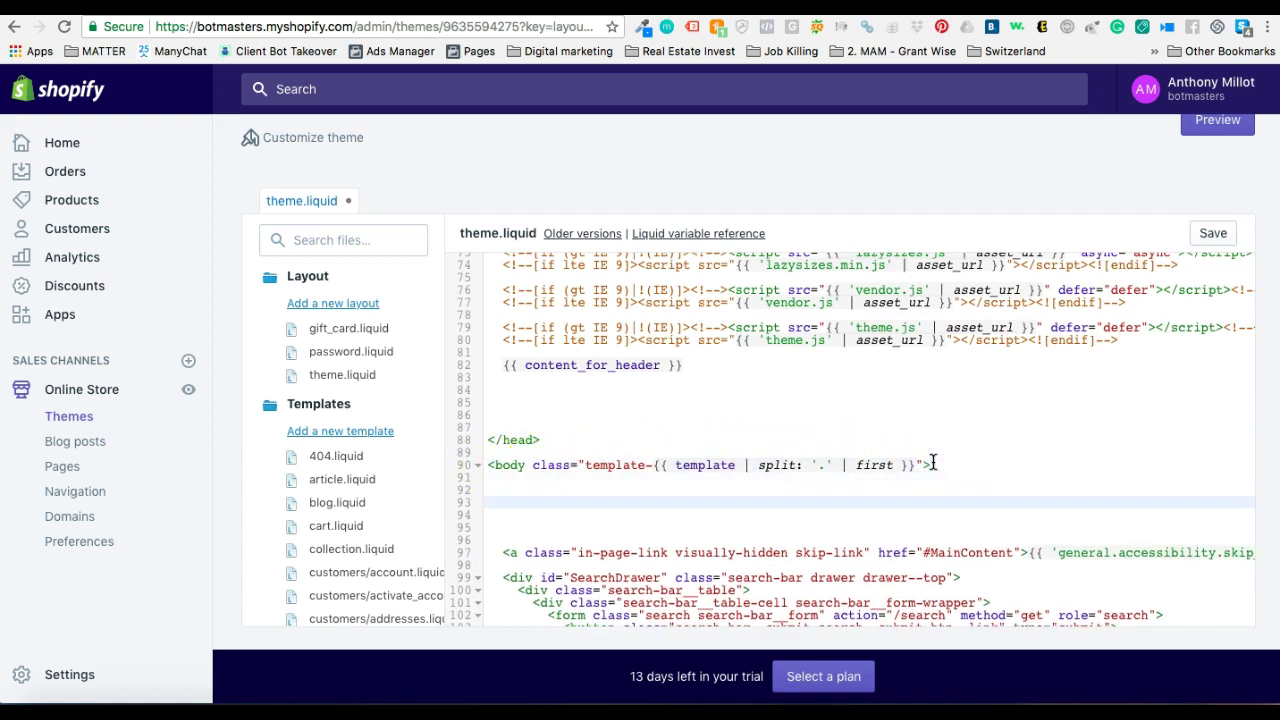
pyautogui.press('super+v')
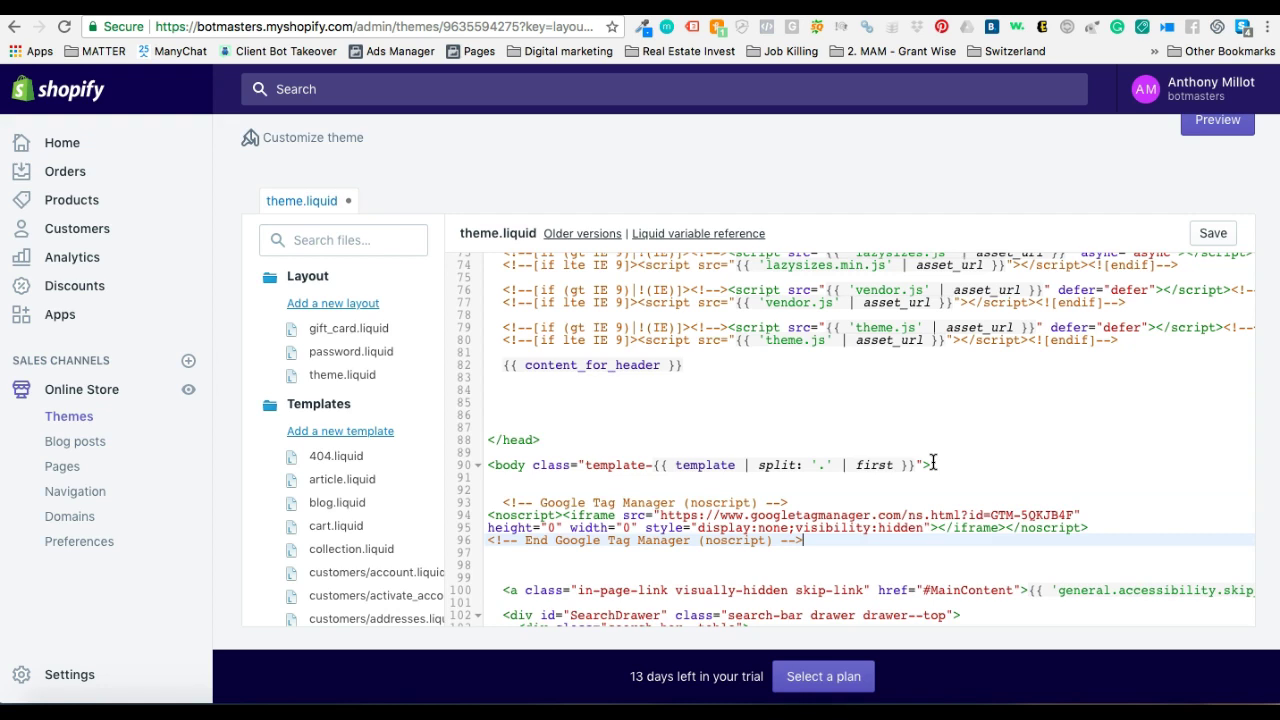
pyautogui.click(1213, 235)
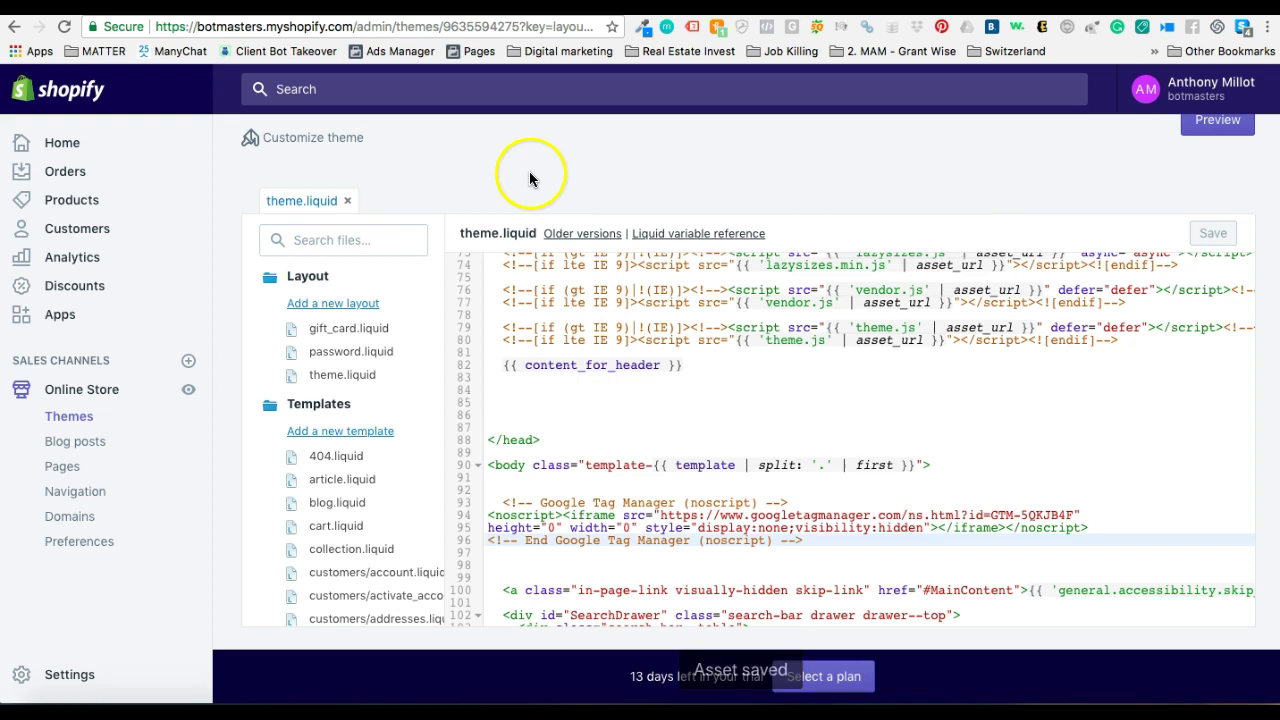
# Return to Google Tag Manager, dismiss the installation instructions and start a new tag in the container
pyautogui.hotkey('ctrl', 'Tab')
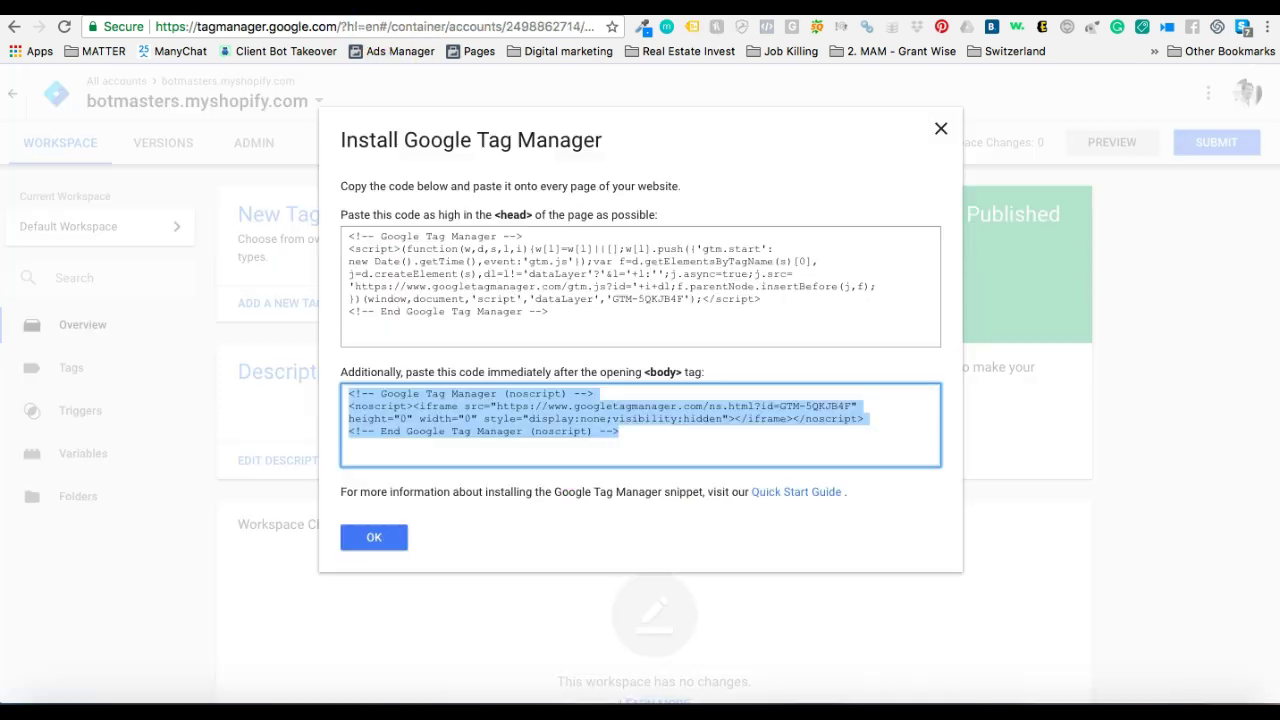
pyautogui.click(373, 537)
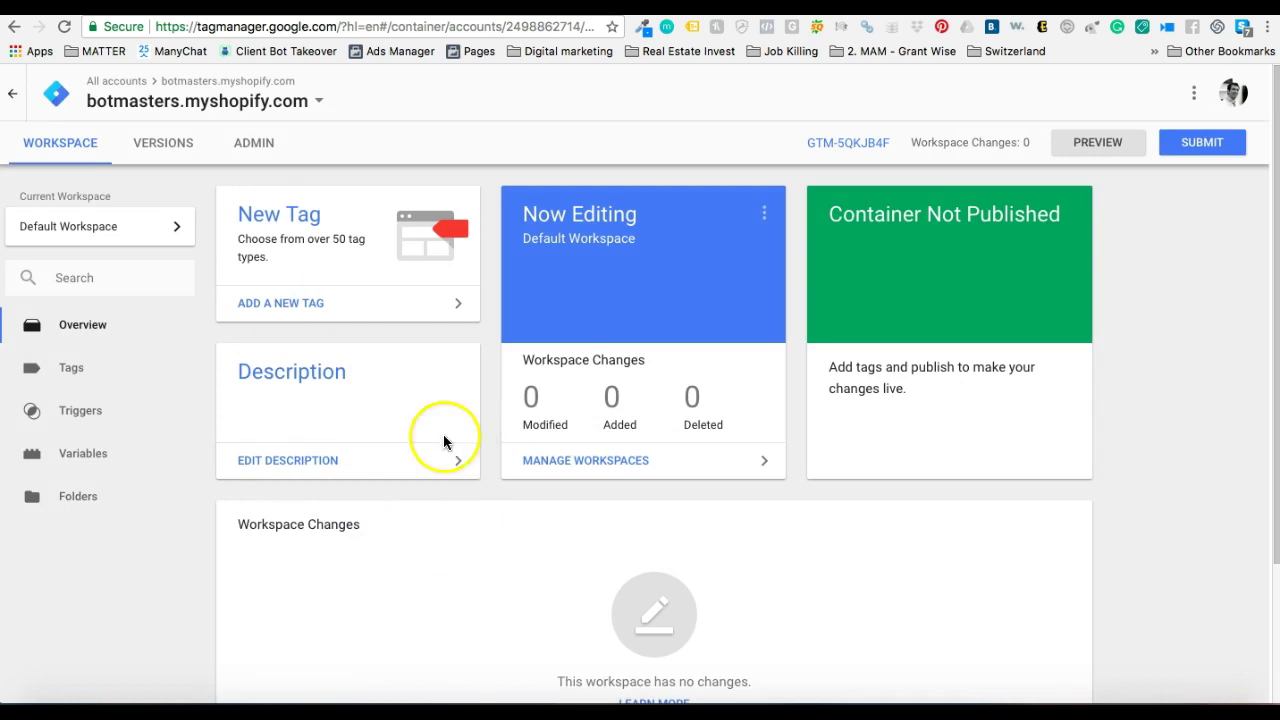
pyautogui.click(75, 372)
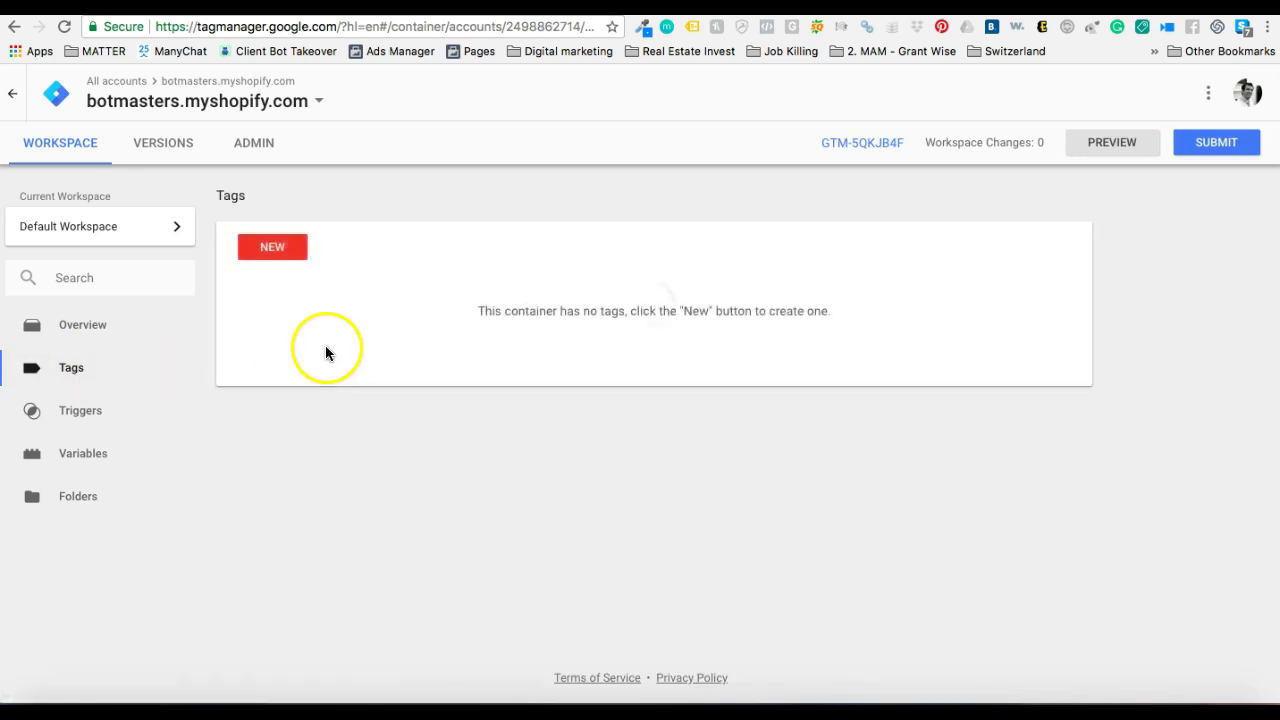
pyautogui.click(283, 266)
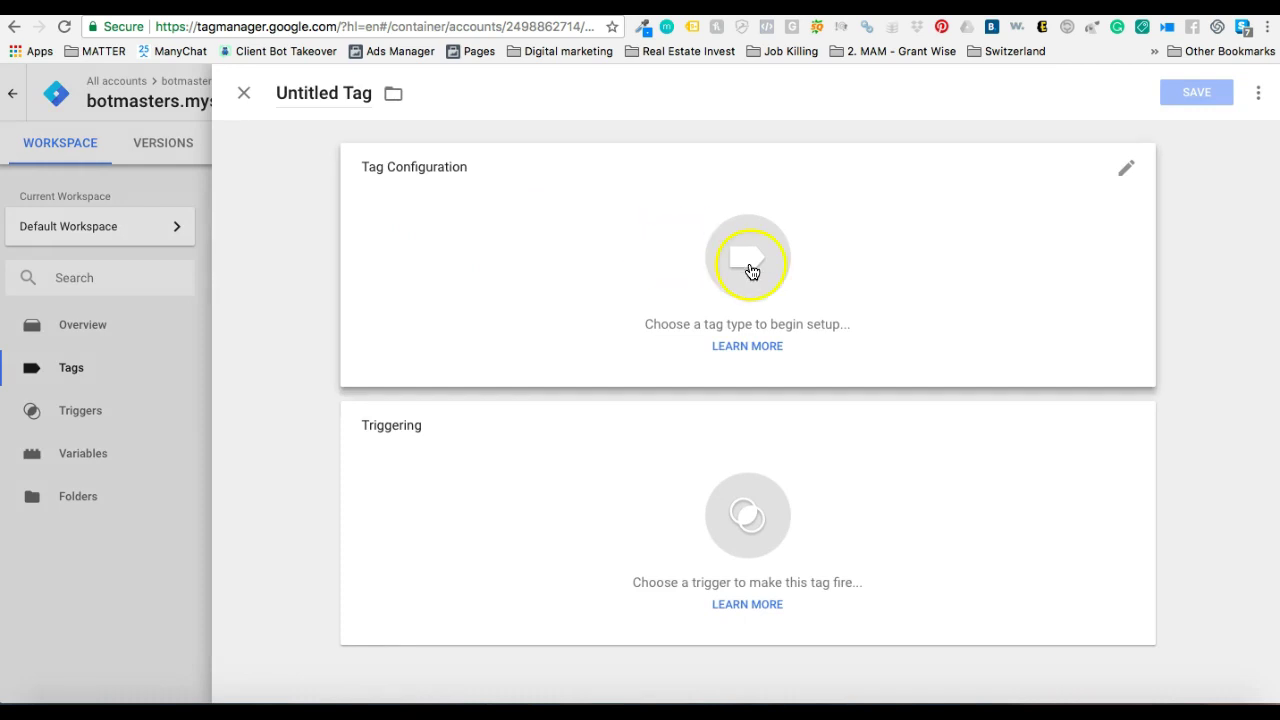
# Set the new tag's type to Custom HTML and place the cursor in its HTML field
pyautogui.click(751, 270)
pyautogui.scroll(-2, 849, 475)
pyautogui.scroll(-3, 849, 475)
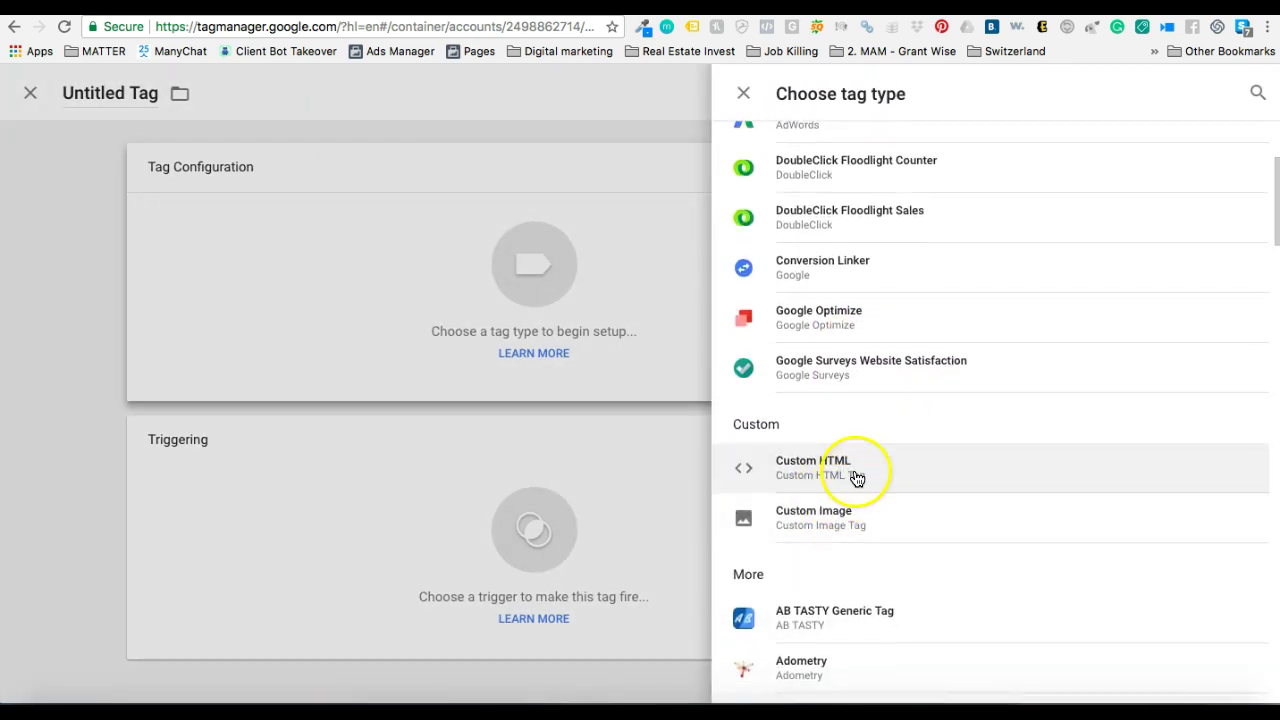
pyautogui.click(857, 477)
pyautogui.click(673, 404)
pyautogui.click(380, 100)
# Switch to Facebook Events Manager, open the pixel's manual installation instructions and copy the full Facebook pixel code
pyautogui.click(250, 2)
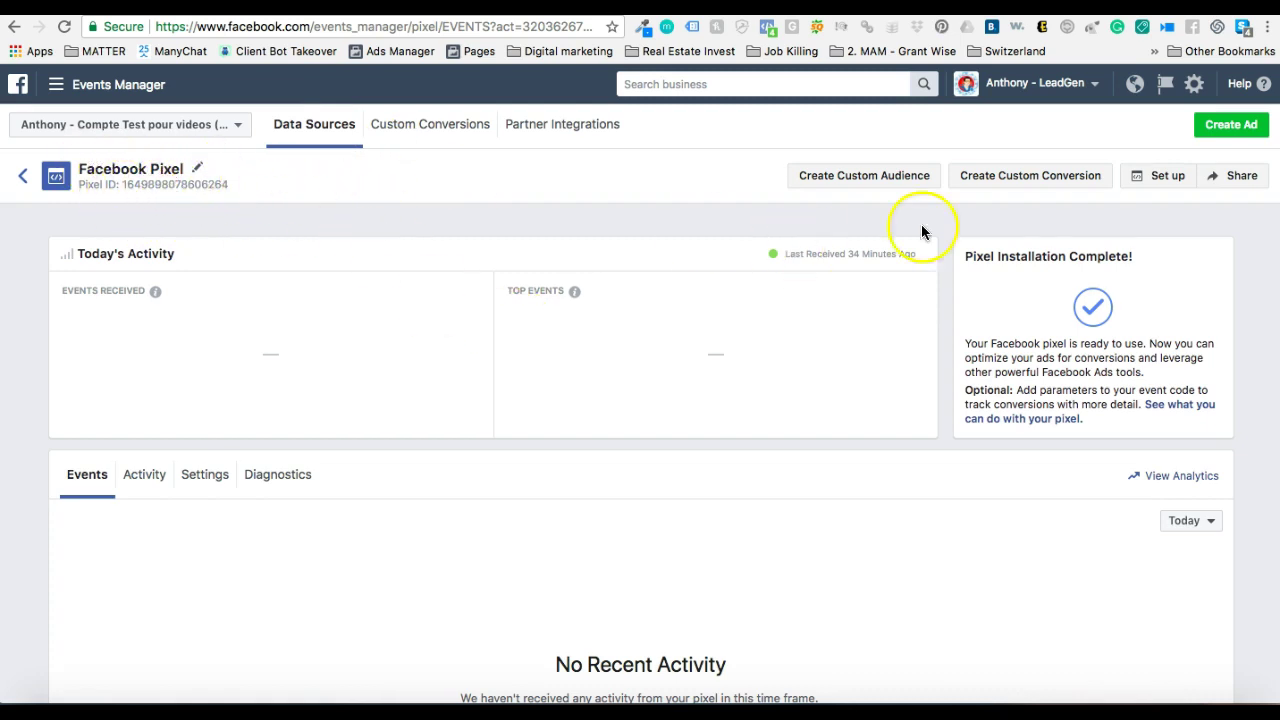
pyautogui.click(1165, 182)
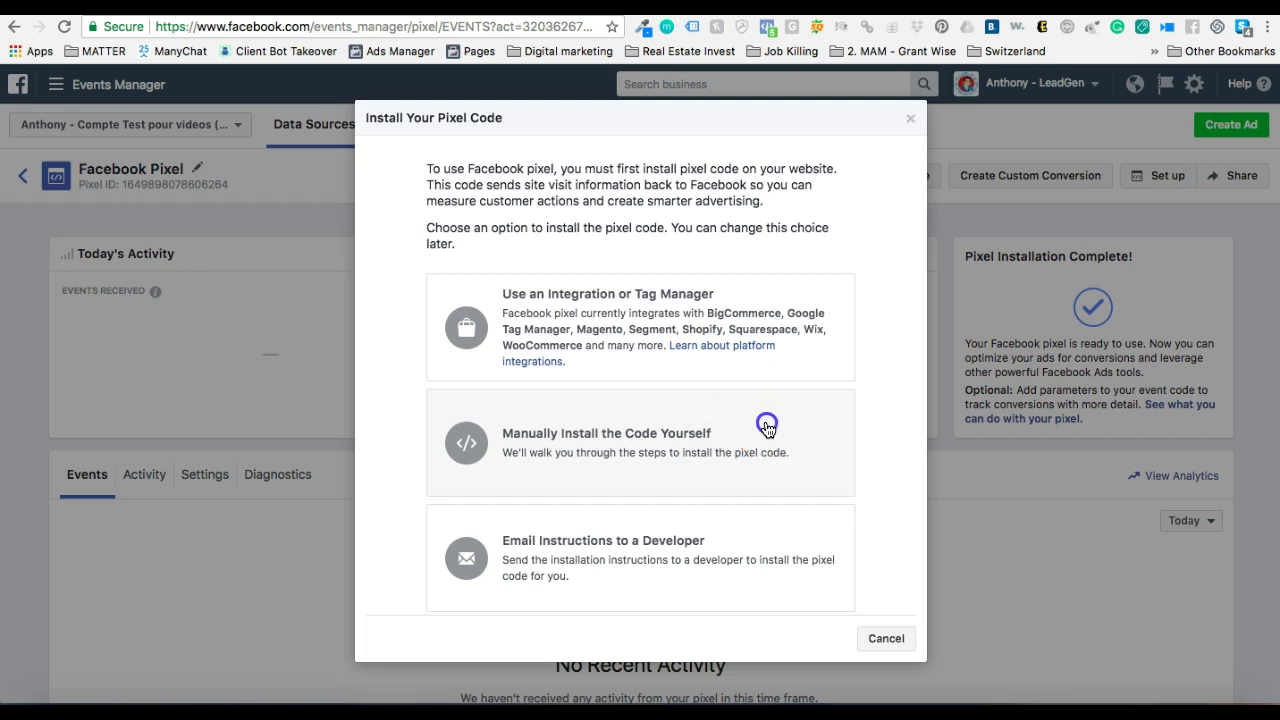
pyautogui.click(762, 428)
pyautogui.scroll(-5, 775, 405)
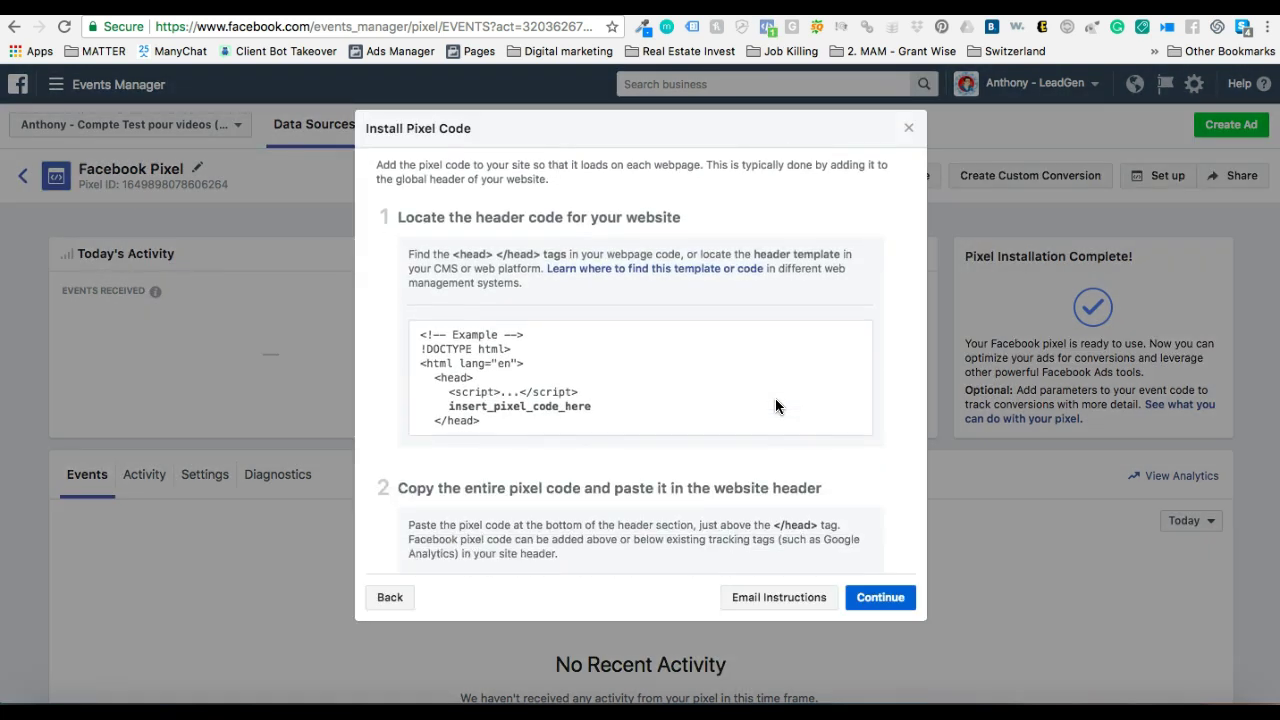
pyautogui.click(777, 404)
pyautogui.scroll(-2, 777, 404)
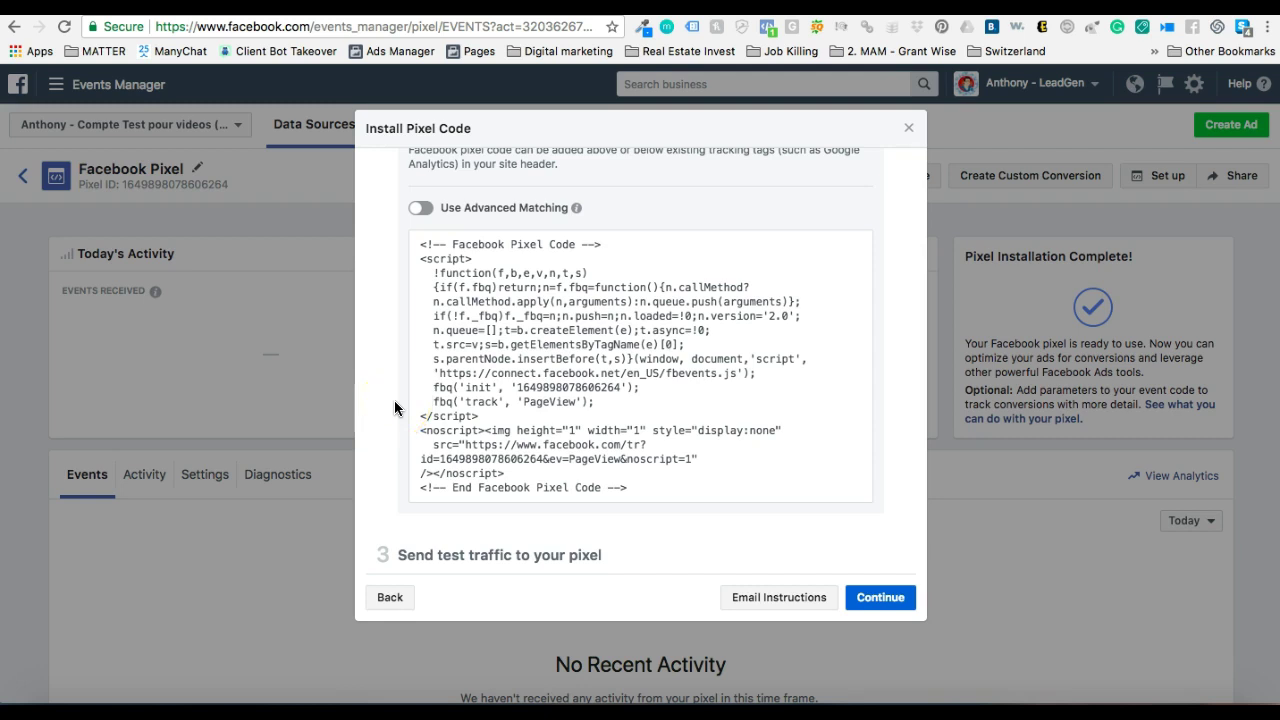
pyautogui.click(645, 398)
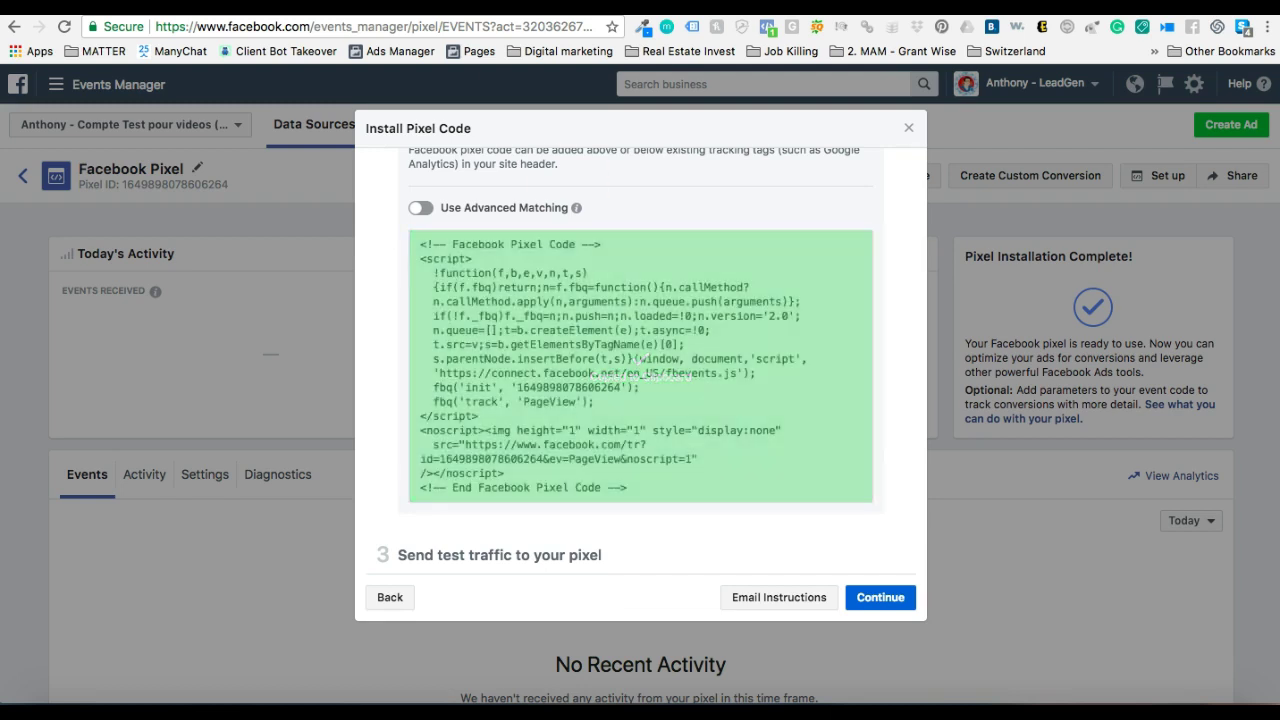
# Return to Google Tag Manager, paste the pixel code into the tag's HTML field and make the tag fire on the All Pages trigger
pyautogui.click(460, 272)
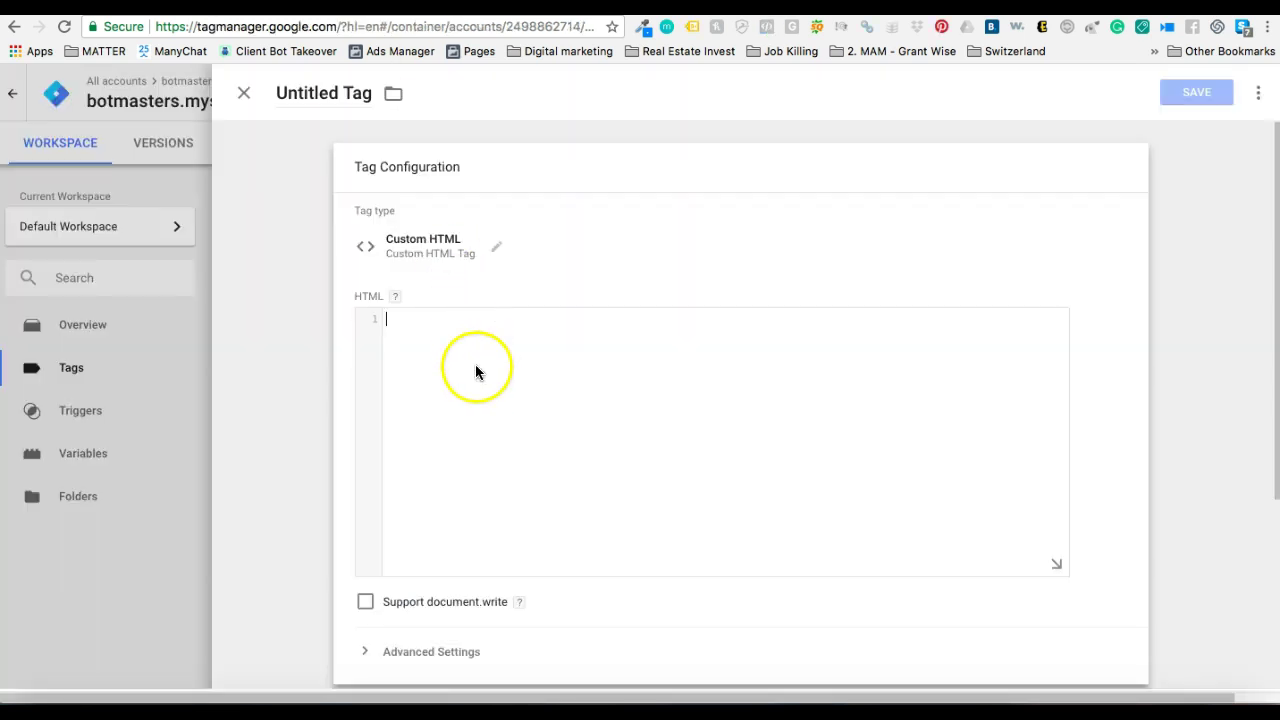
pyautogui.hotkey('ctrl', 'v')
pyautogui.scroll(-5, 645, 287)
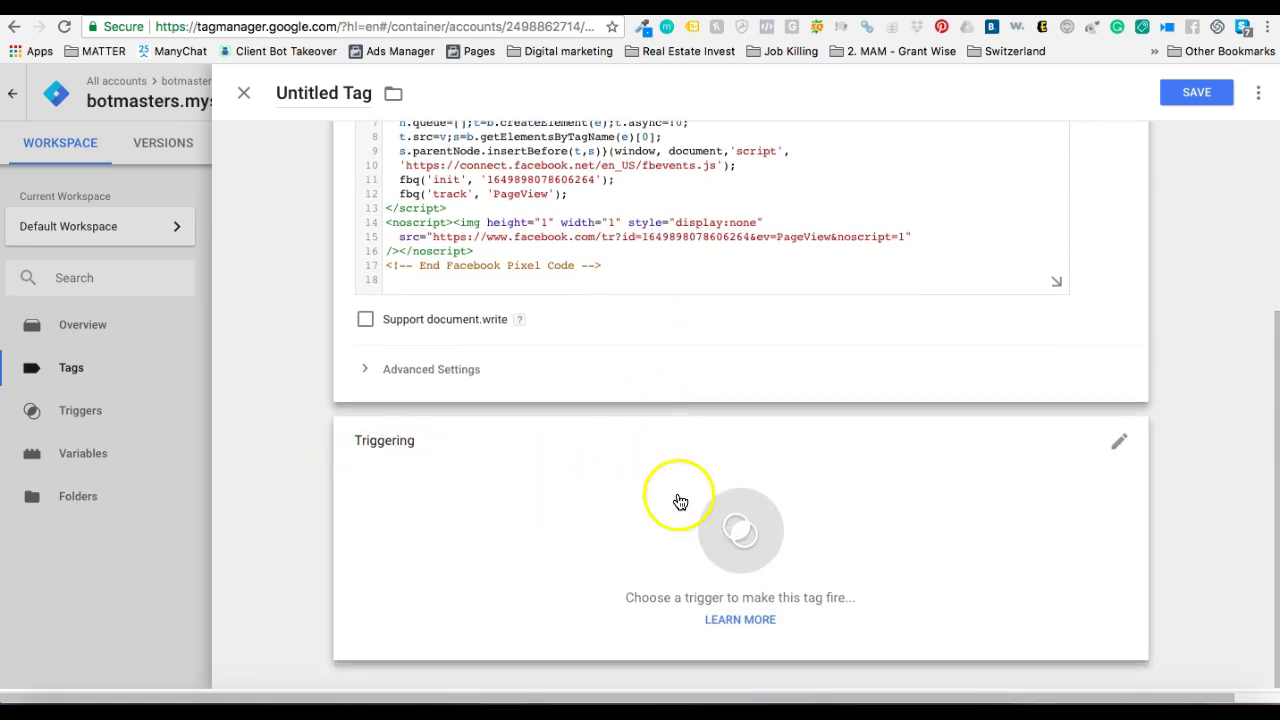
pyautogui.click(740, 520)
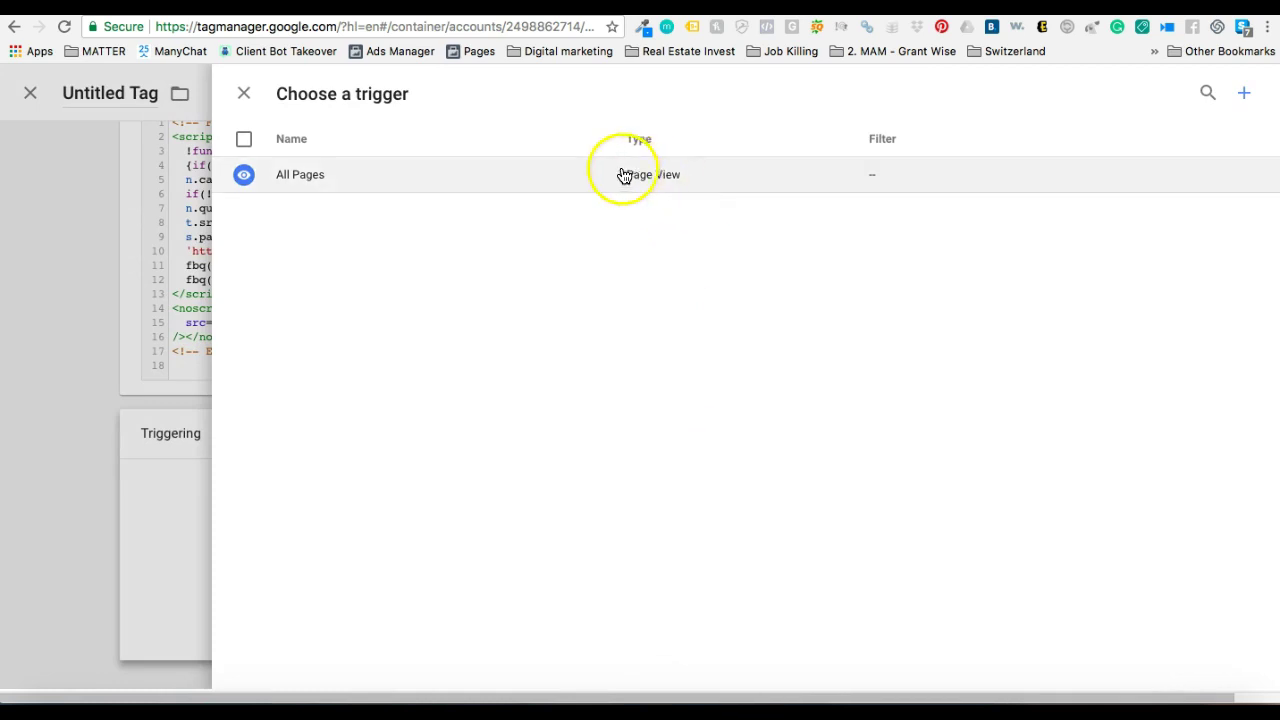
pyautogui.click(499, 187)
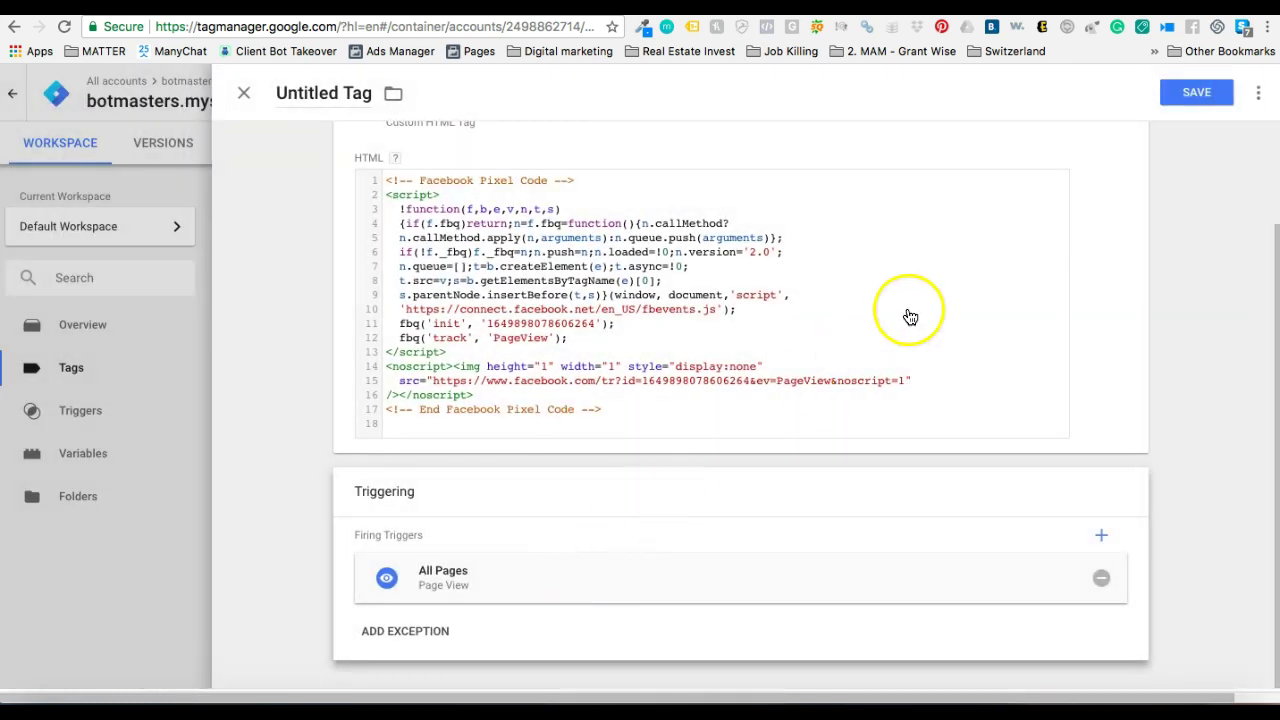
pyautogui.scroll(1, 763, 334)
pyautogui.scroll(-1, 763, 334)
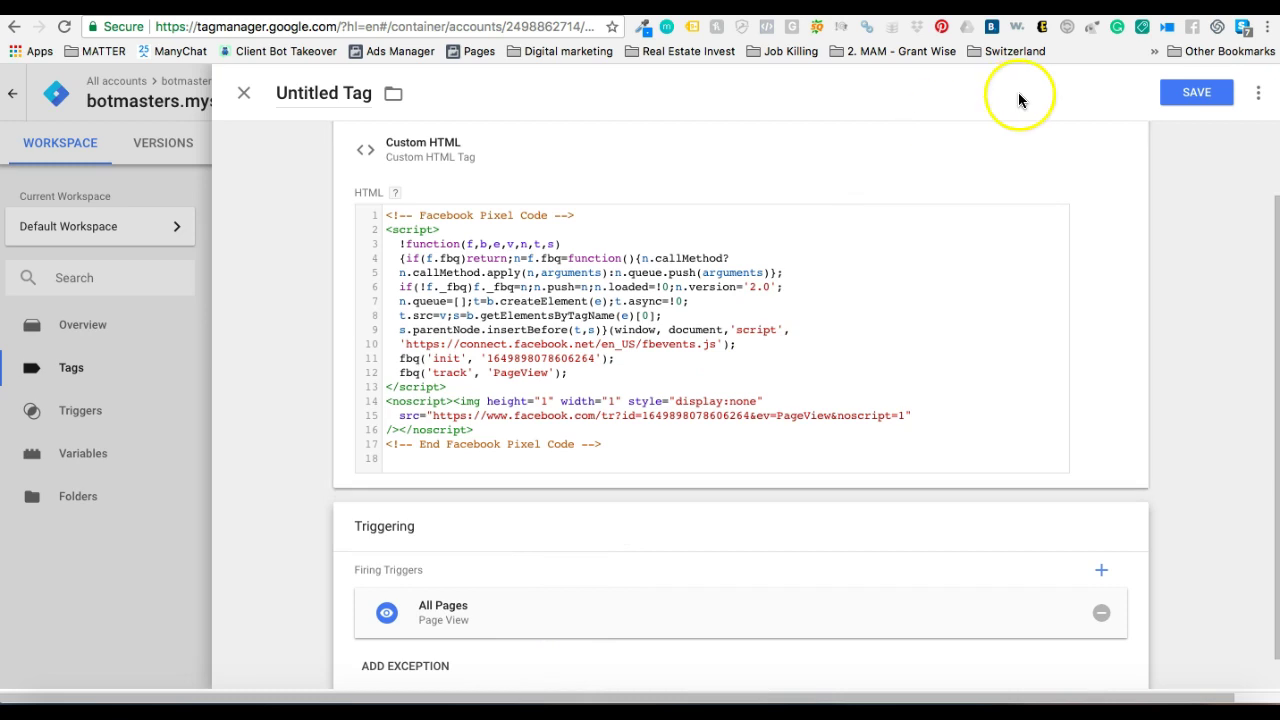
# Save the tag under the name "Facebook - Base code"
pyautogui.click(1193, 93)
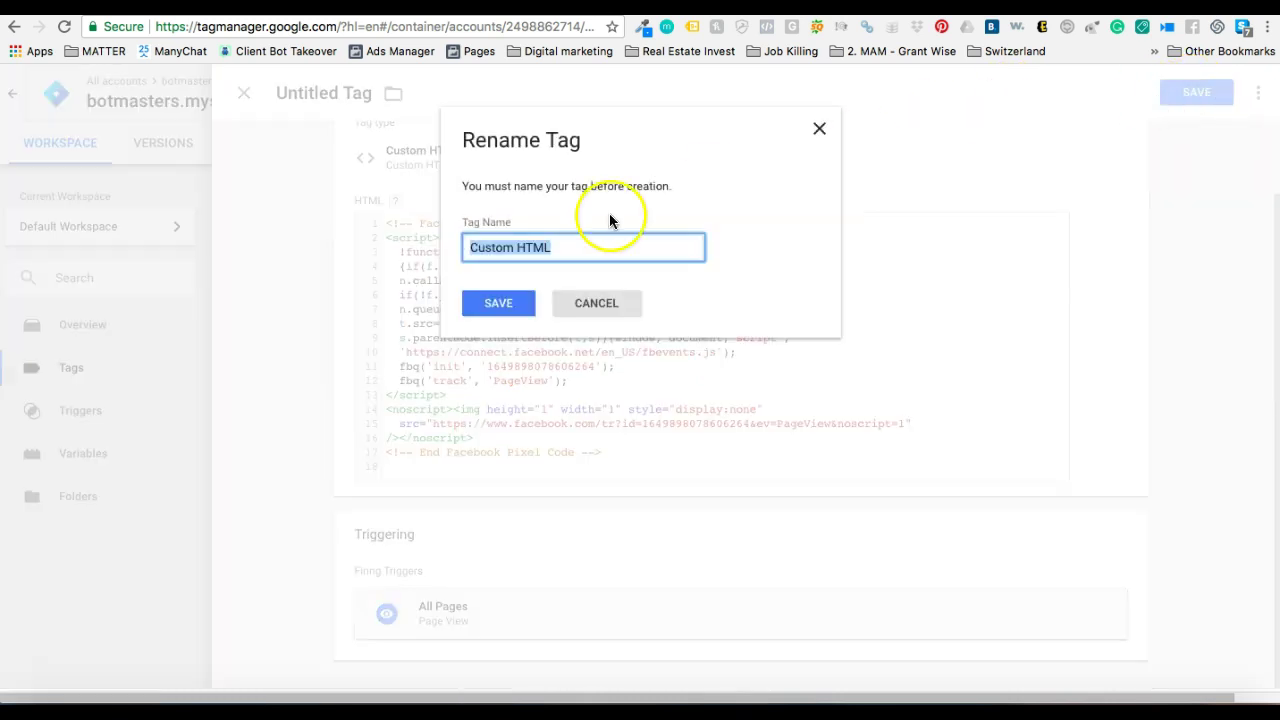
pyautogui.write('Facebook')
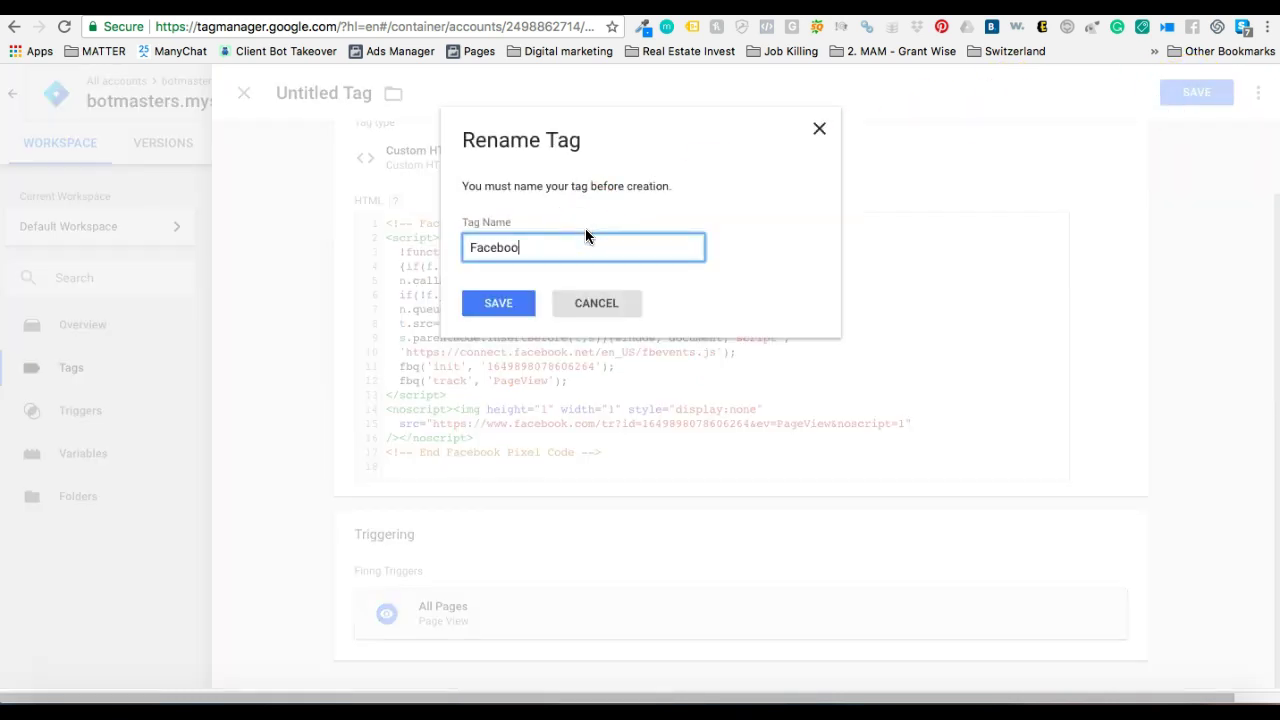
pyautogui.write(' -')
pyautogui.write('Base code')
pyautogui.click(493, 308)
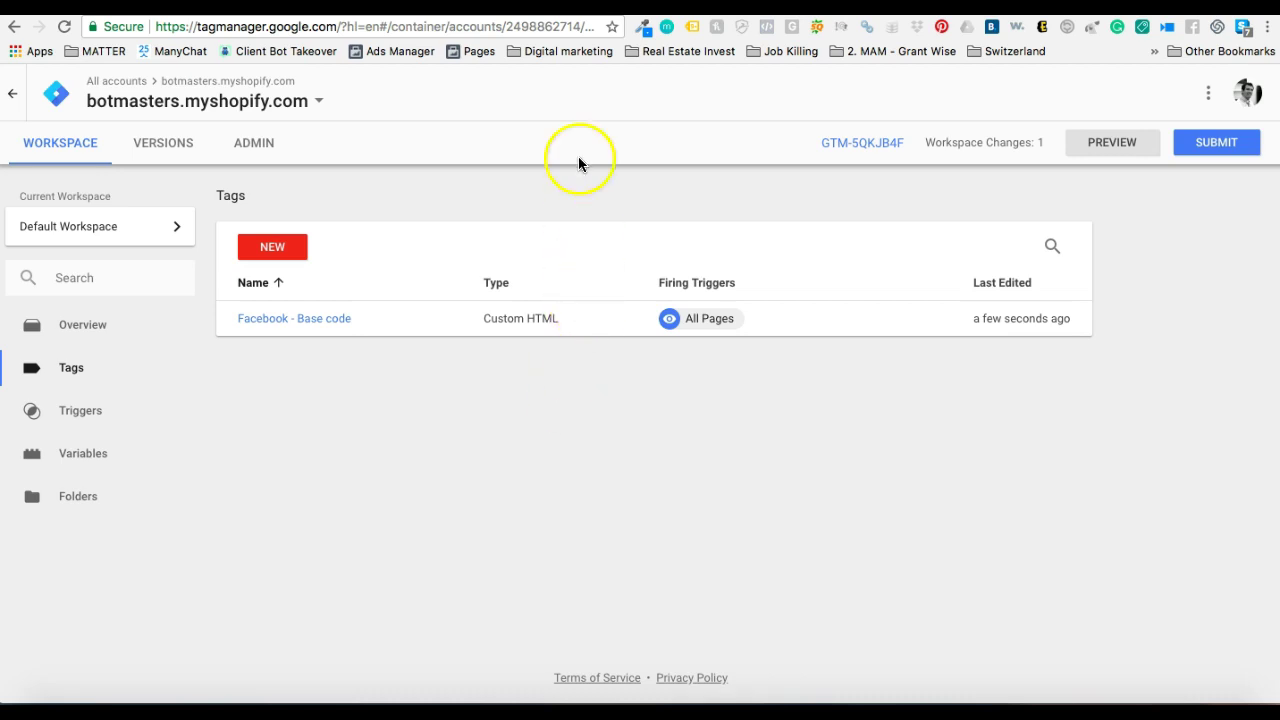
# Examine the Facebook Pixel setting in Shopify's online store preferences, review the pixel code in Facebook Events Manager and close its installation instructions
pyautogui.hotkey('ctrl', 'Tab')
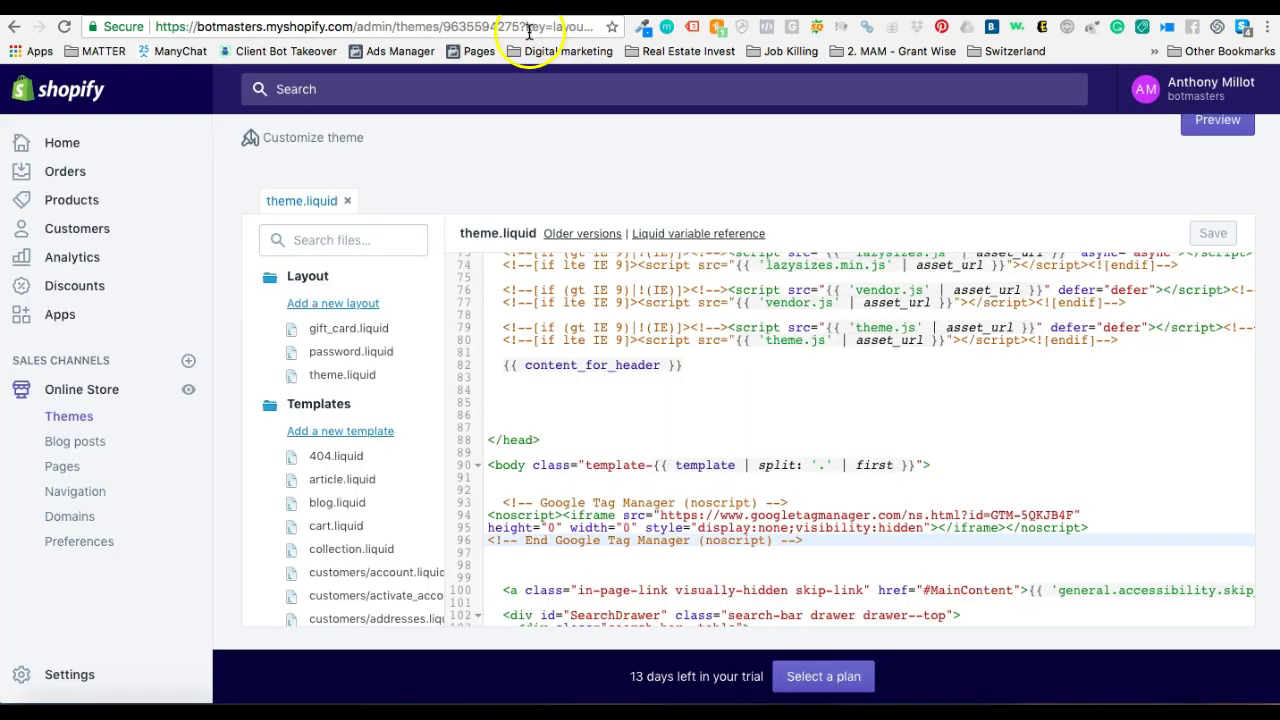
pyautogui.click(74, 545)
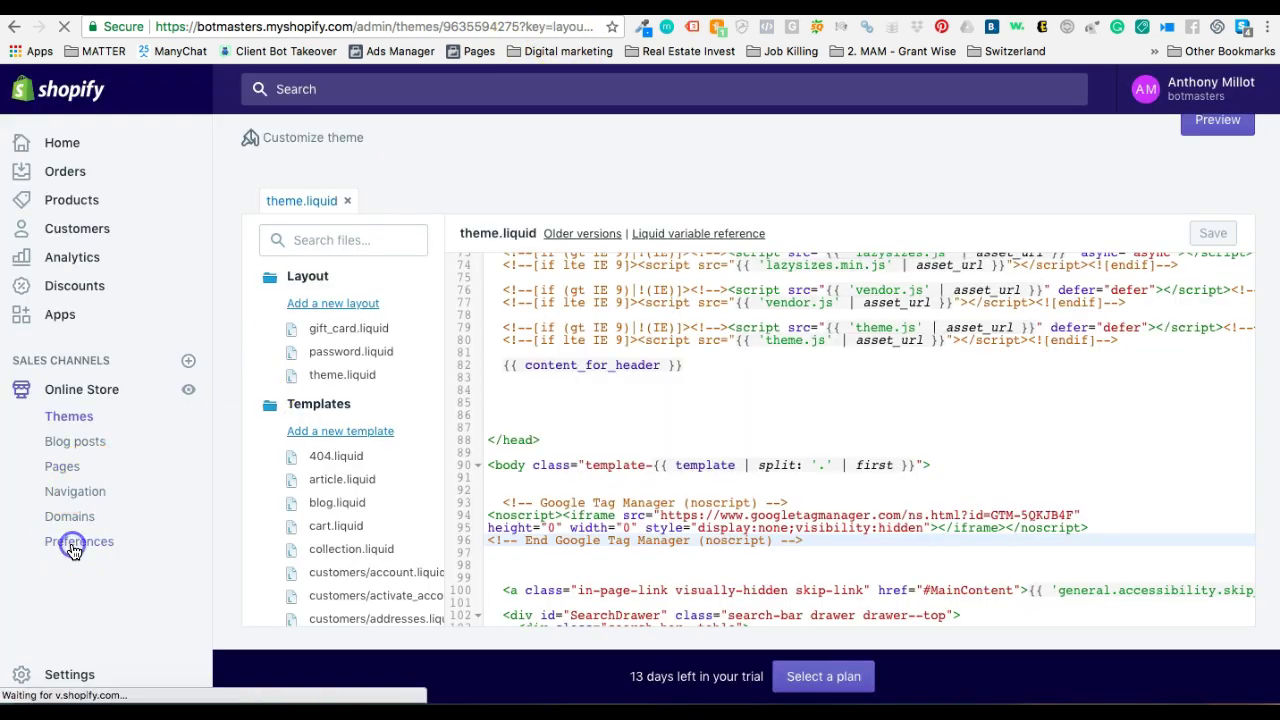
pyautogui.click(358, 514)
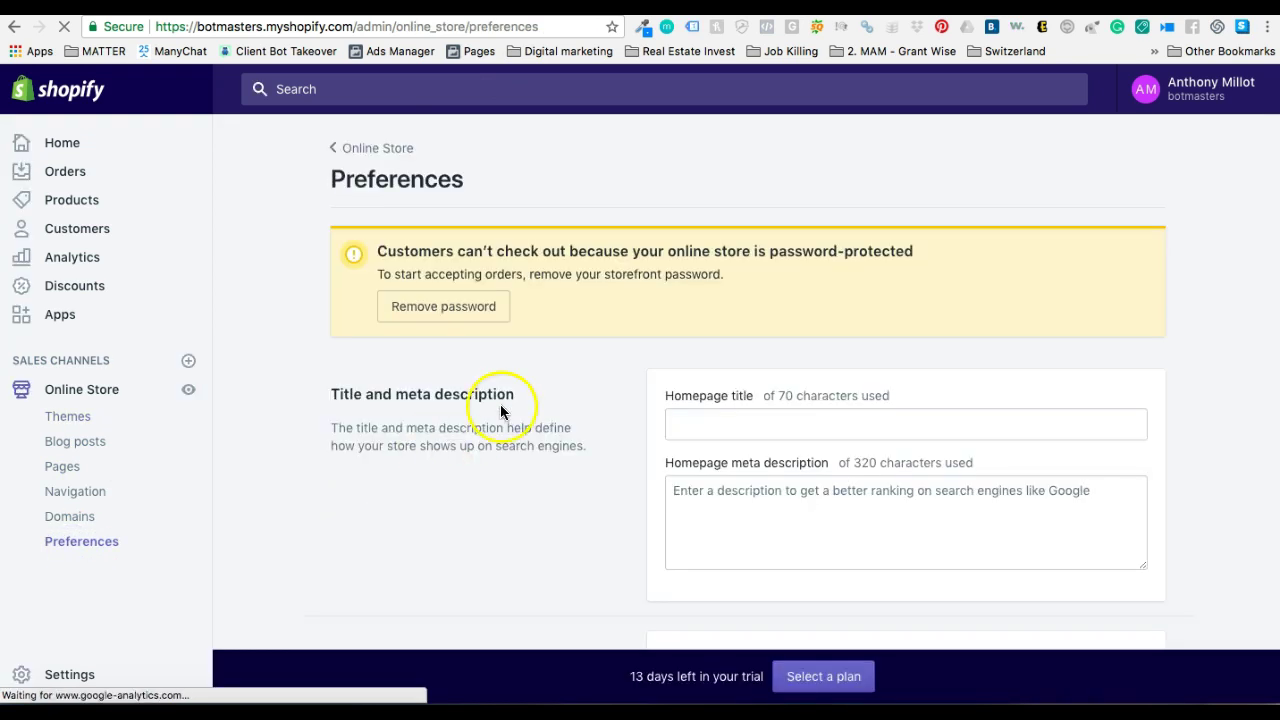
pyautogui.scroll(-4, 559, 451)
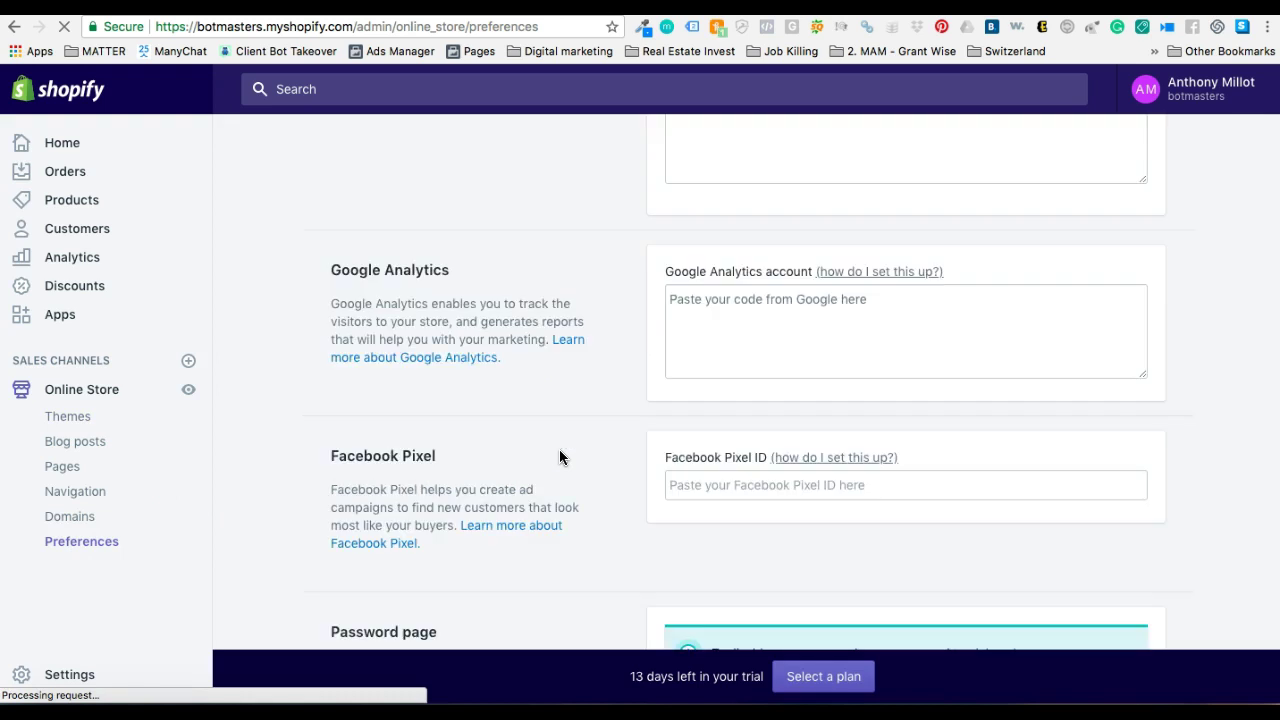
pyautogui.scroll(-1, 560, 437)
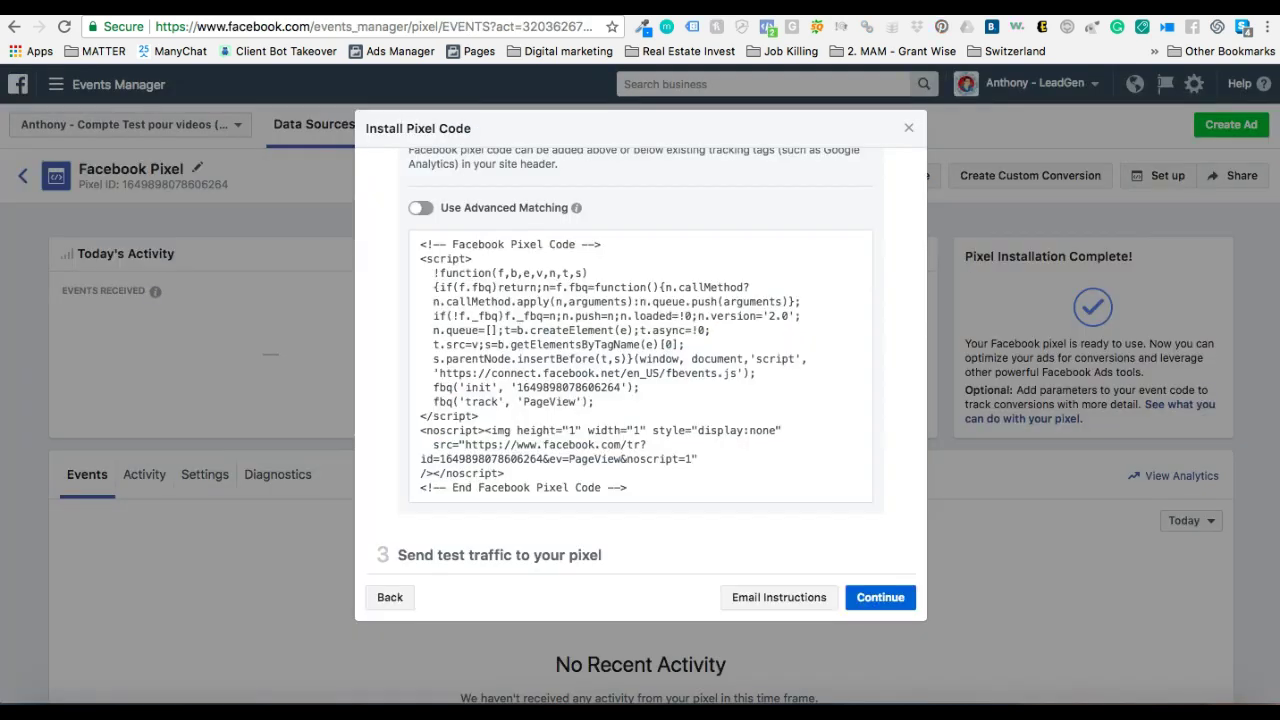
pyautogui.click(428, 251)
pyautogui.click(907, 129)
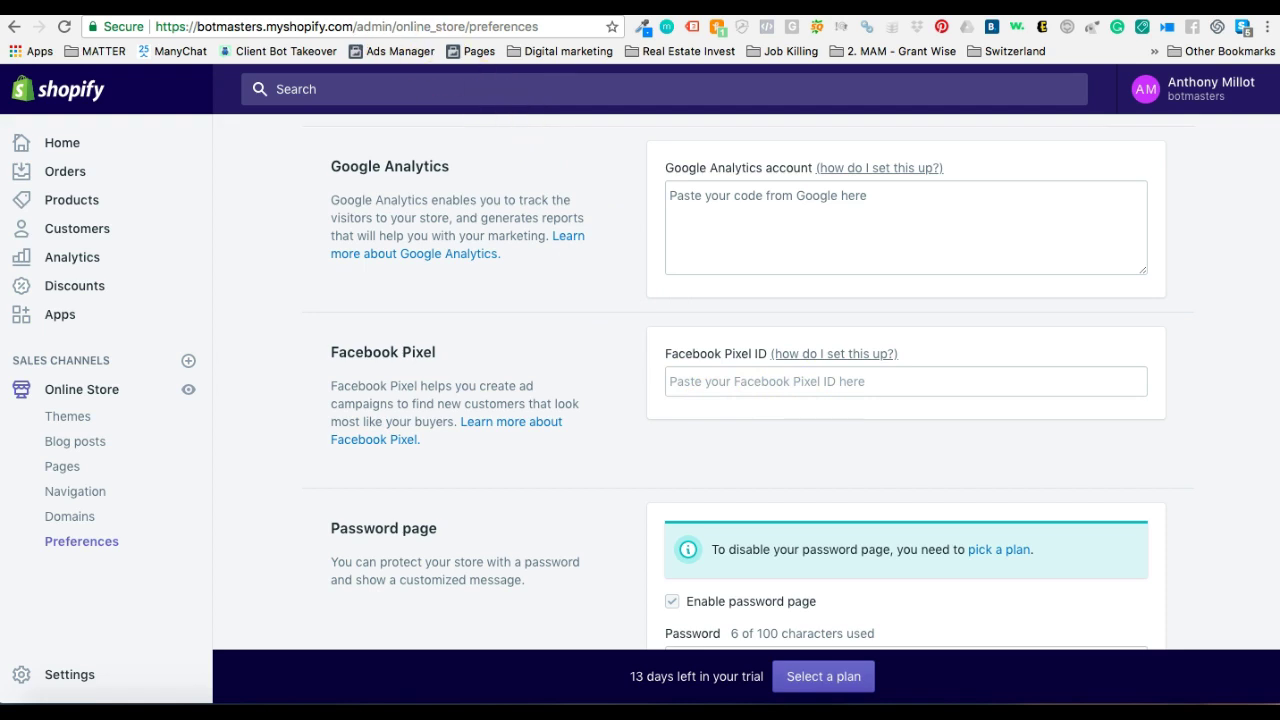
# Return to Facebook Events Manager, reopen the pixel's manual installation and continue to the list of events to track
pyautogui.hotkey('ctrl', 'Tab')
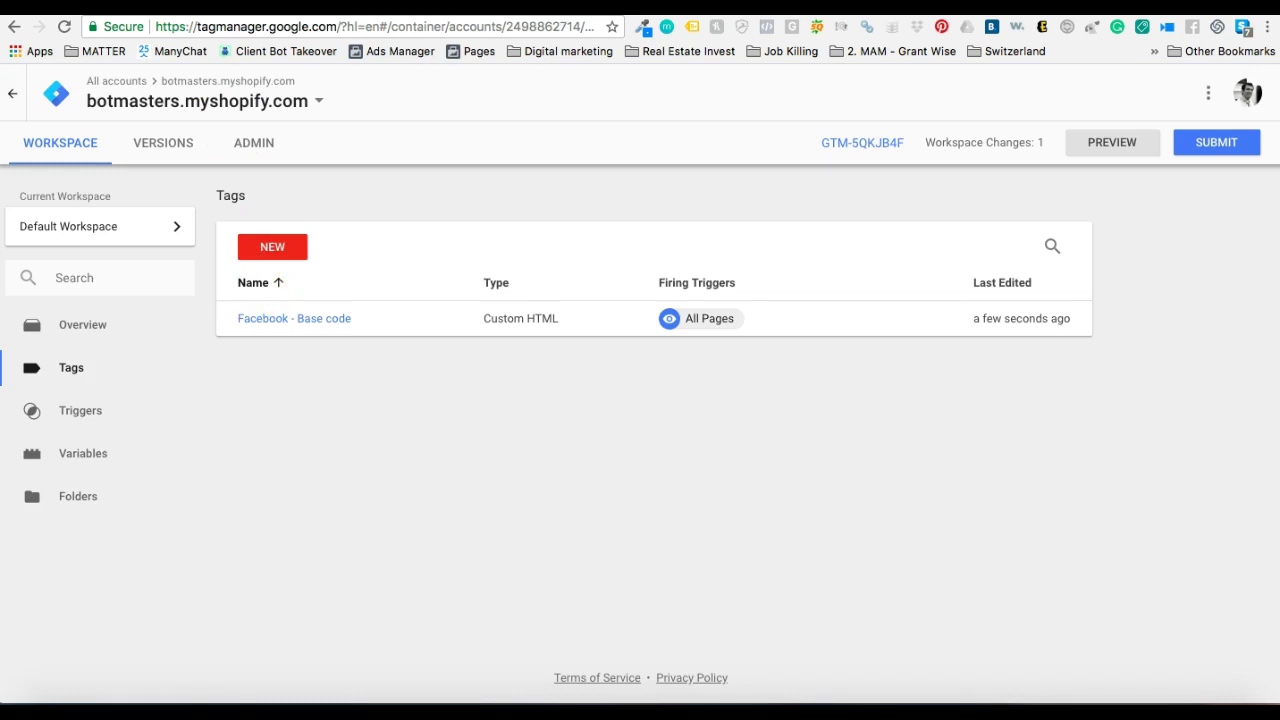
pyautogui.hotkey('ctrl', 'Tab')
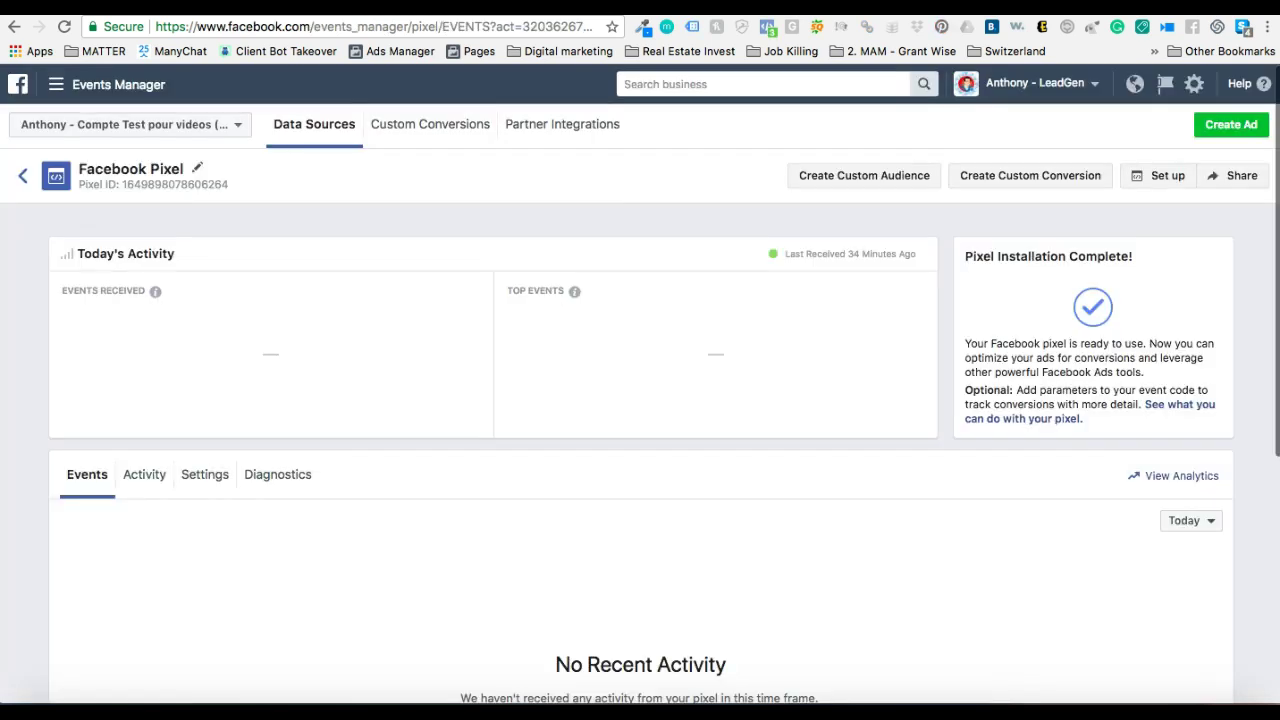
pyautogui.click(1168, 180)
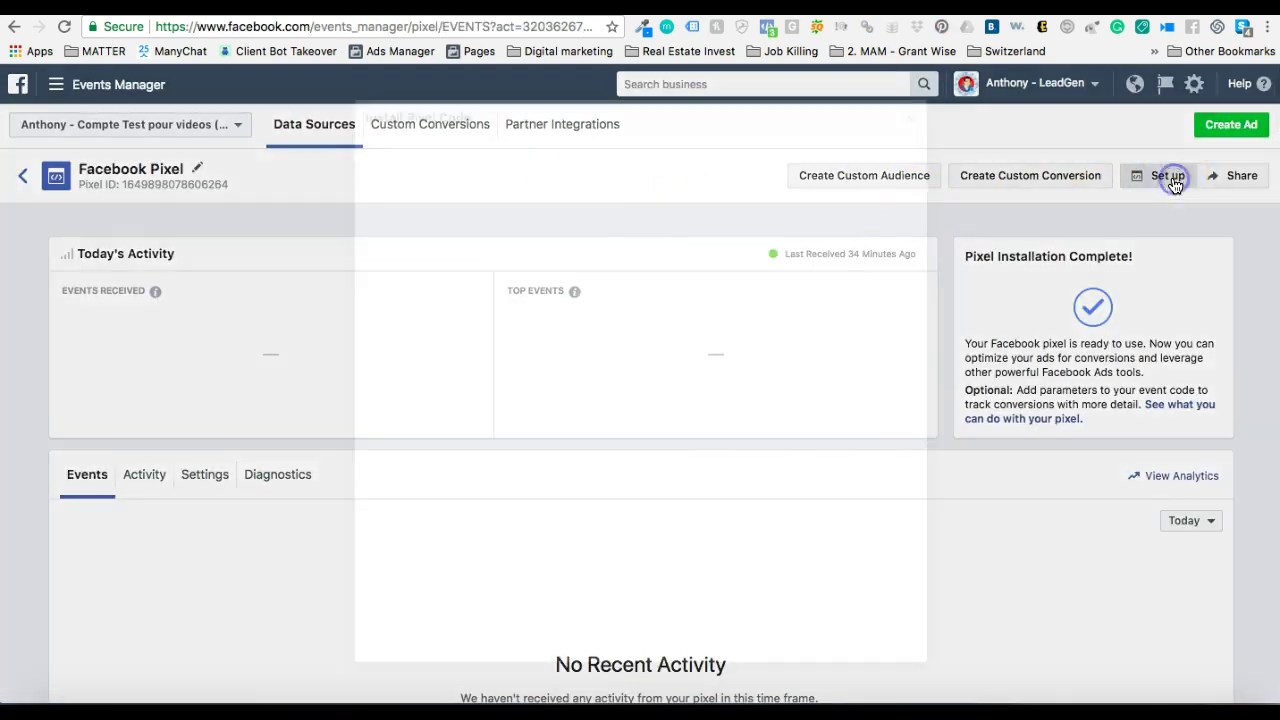
pyautogui.click(658, 442)
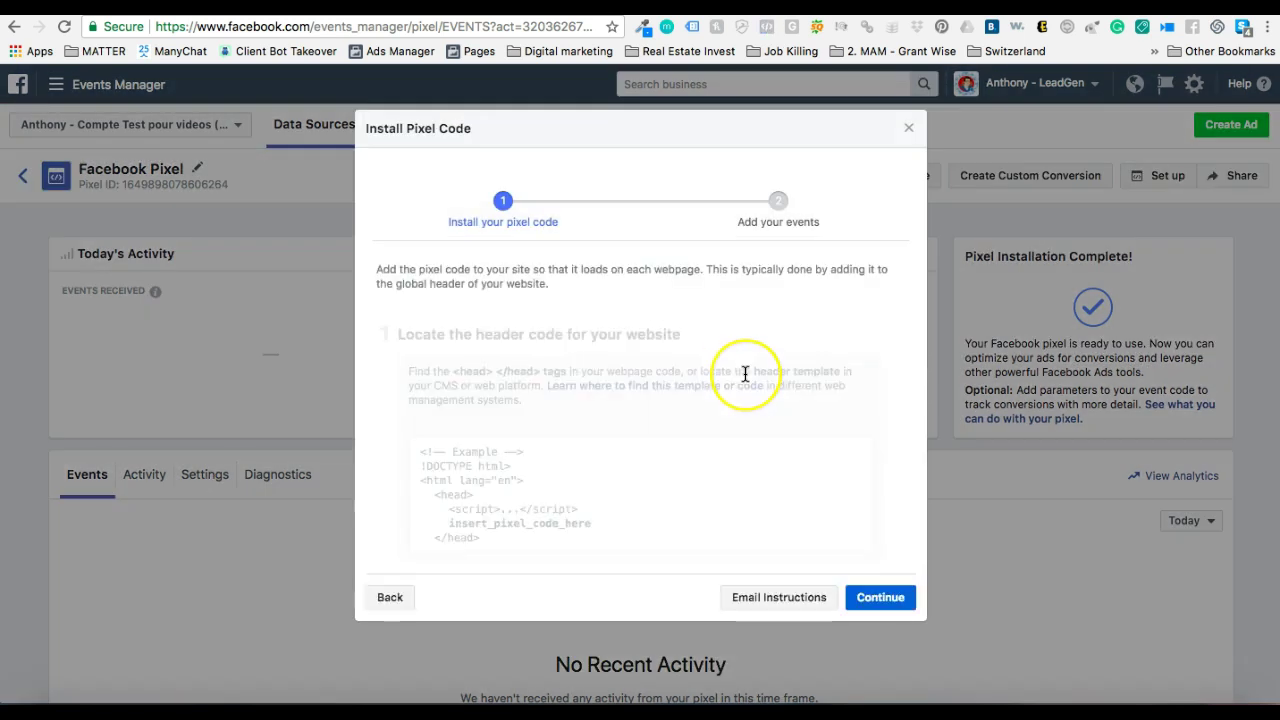
pyautogui.scroll(-6, 745, 373)
pyautogui.scroll(-3, 745, 373)
pyautogui.click(878, 597)
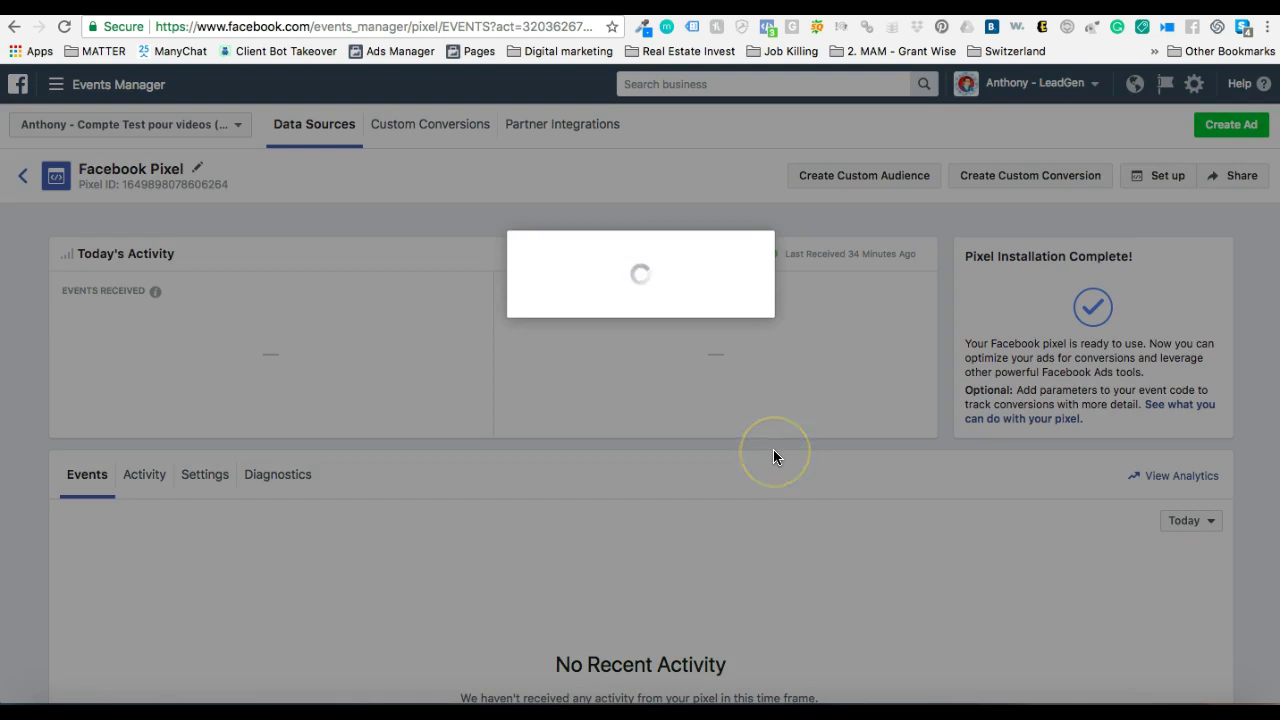
pyautogui.scroll(-5, 720, 354)
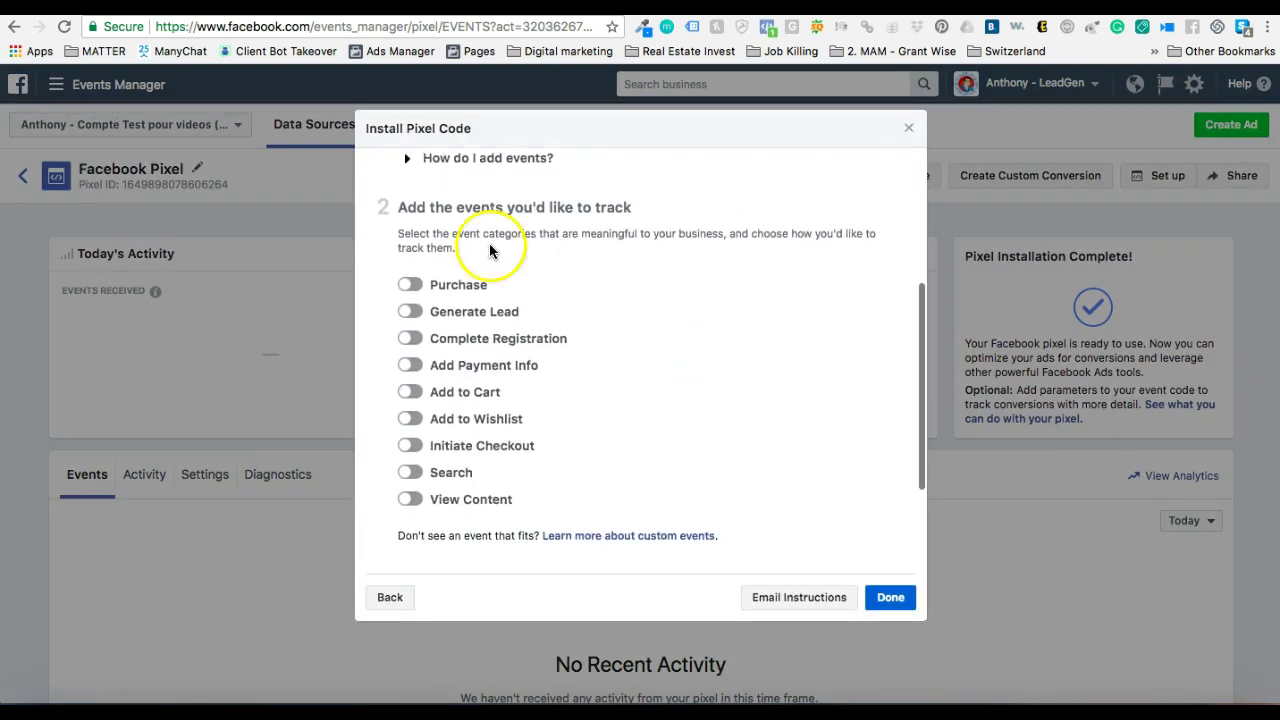
# Enable the Add to Cart event and choose to track it on inline action
pyautogui.click(410, 392)
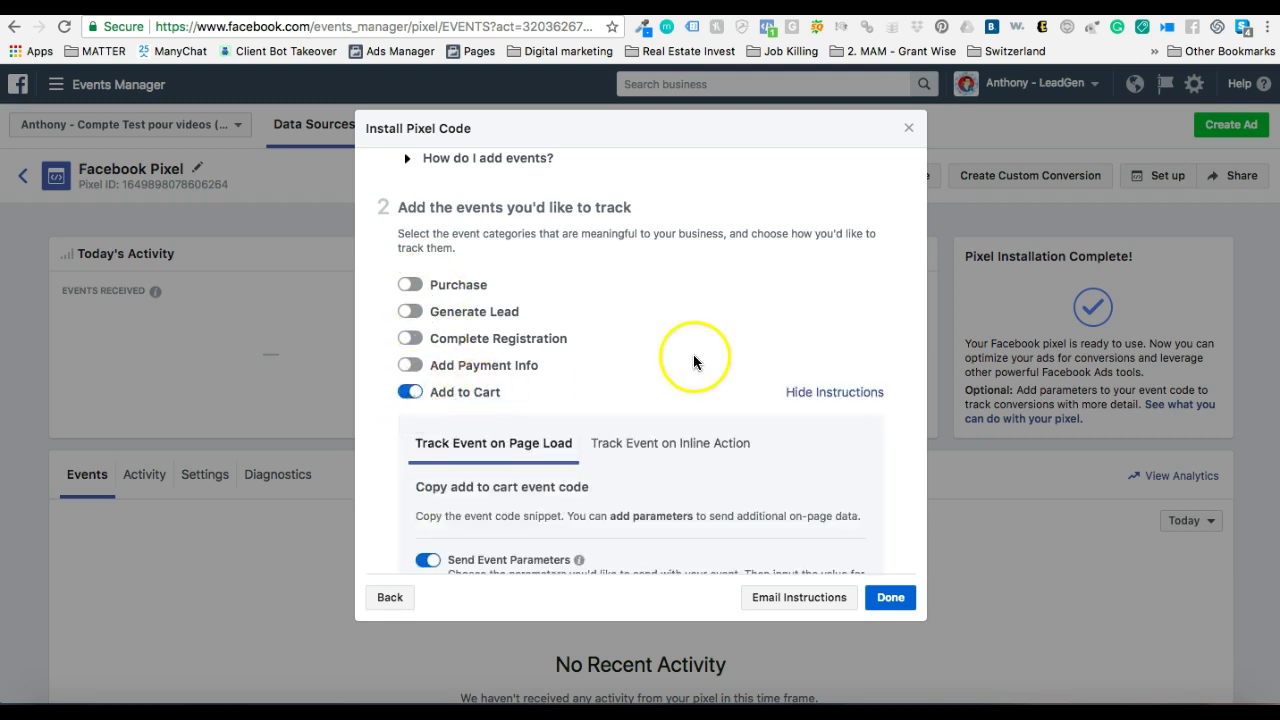
pyautogui.scroll(-2, 695, 362)
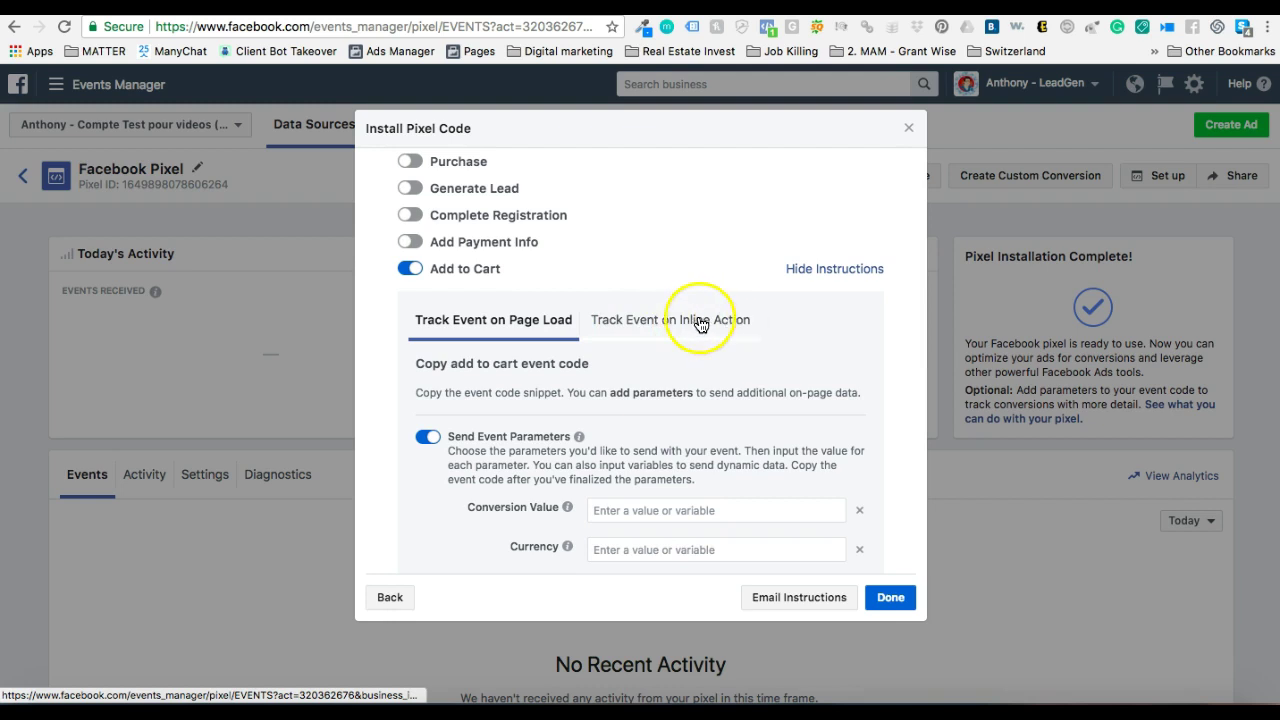
pyautogui.click(711, 330)
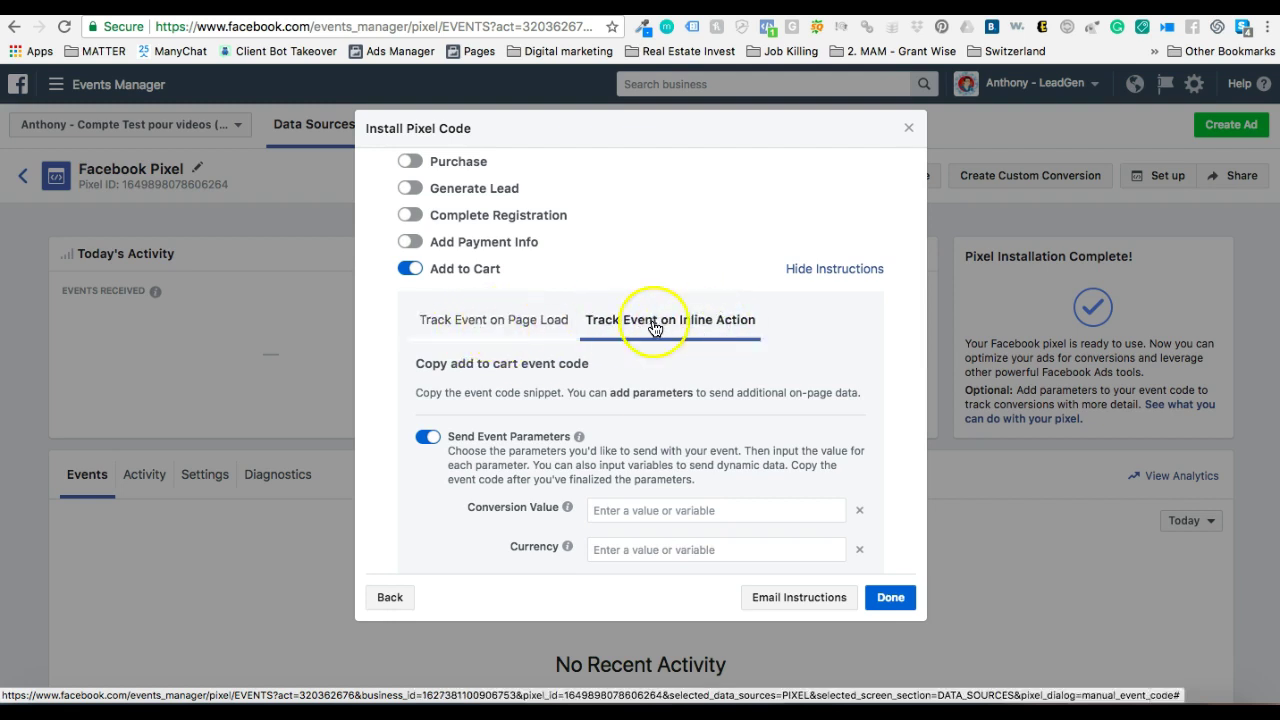
pyautogui.scroll(-1, 700, 318)
pyautogui.scroll(-2, 680, 375)
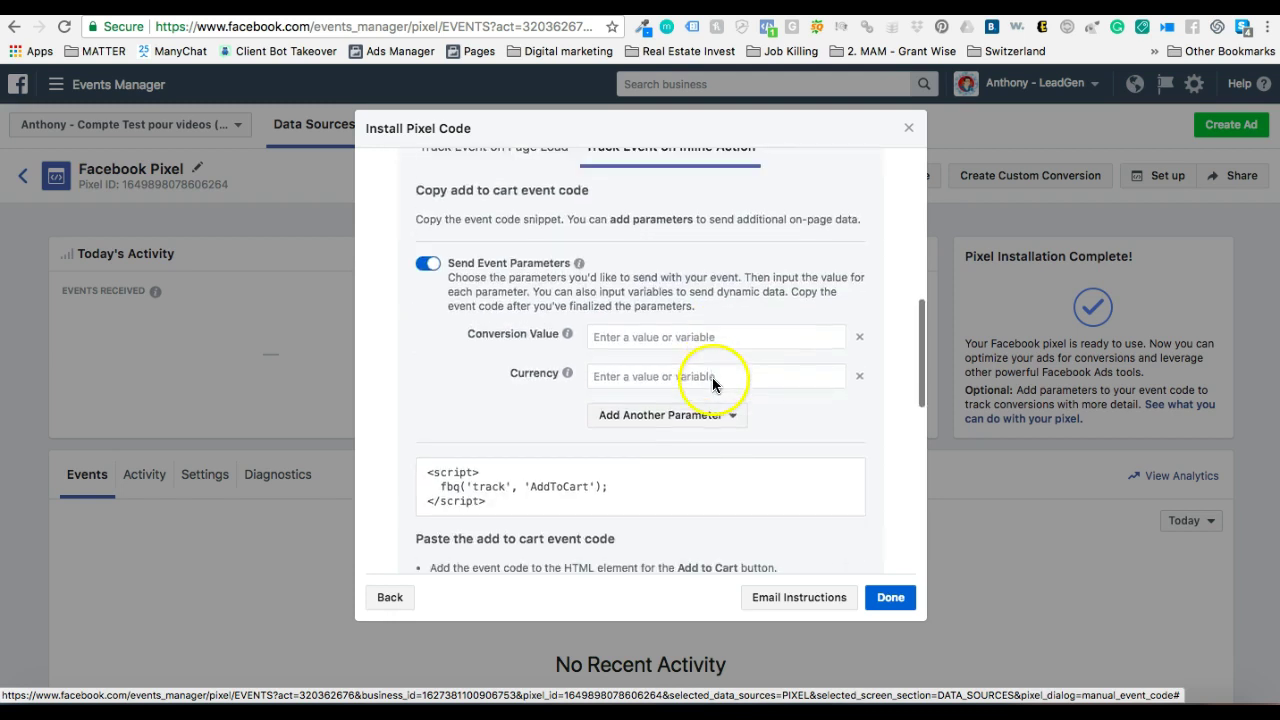
# Copy the AddToCart event code snippet with the conversion value and currency left empty
pyautogui.scroll(-1, 712, 377)
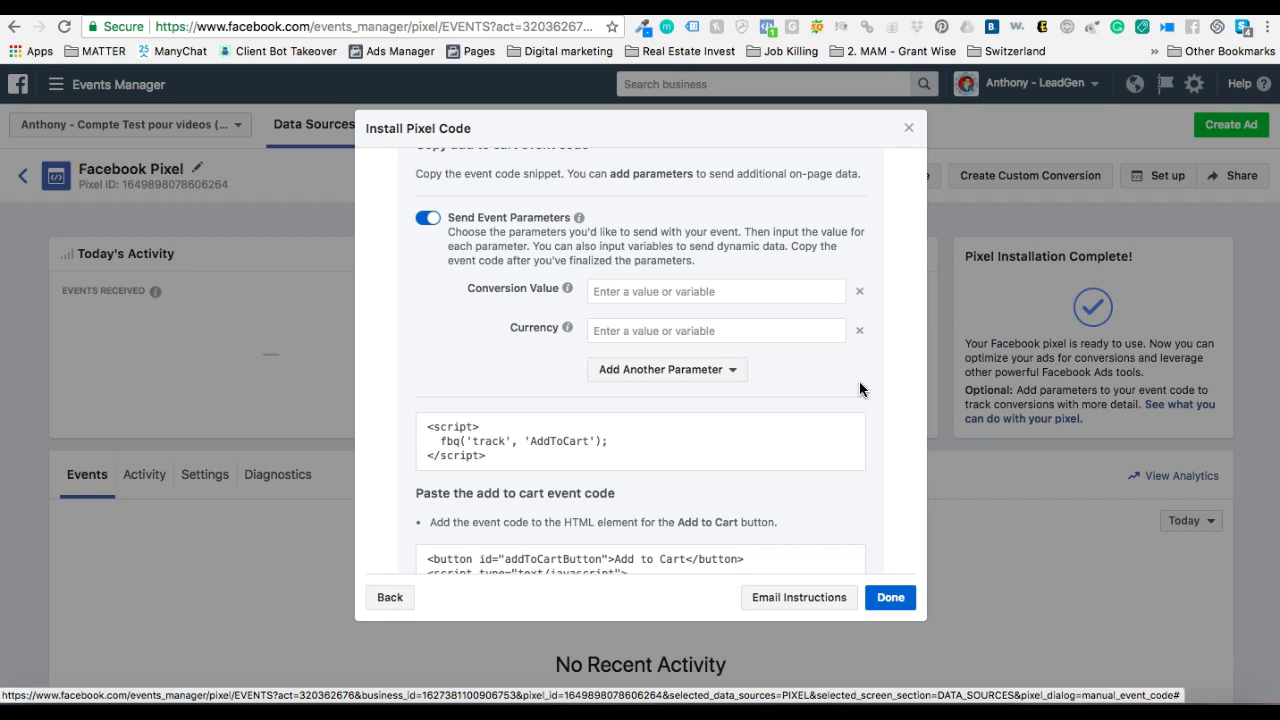
pyautogui.click(714, 292)
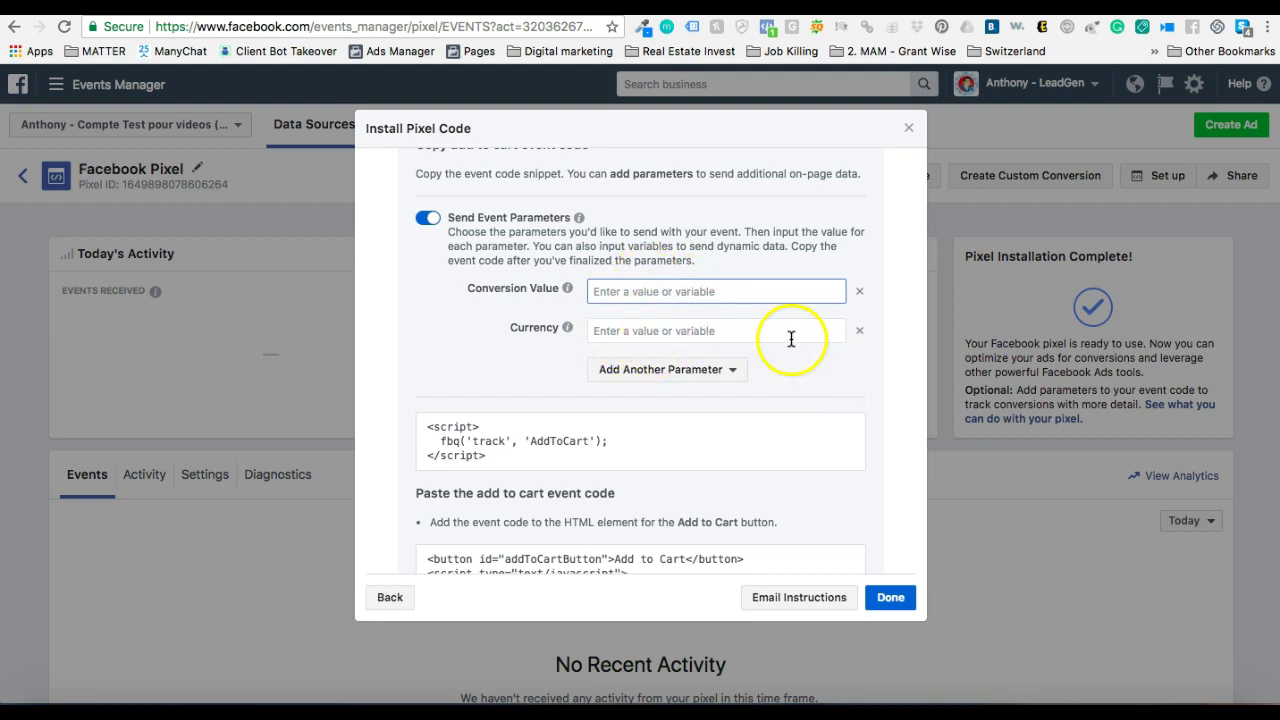
pyautogui.scroll(-3, 834, 376)
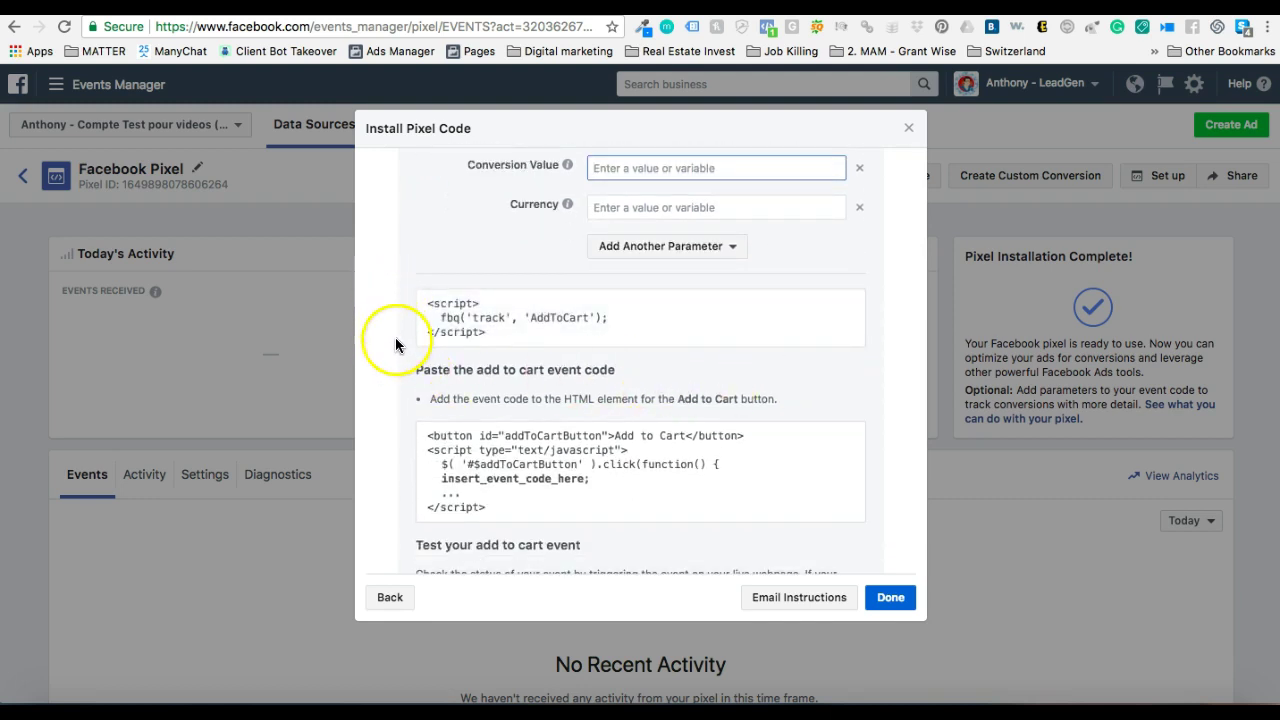
pyautogui.moveTo(531, 323)
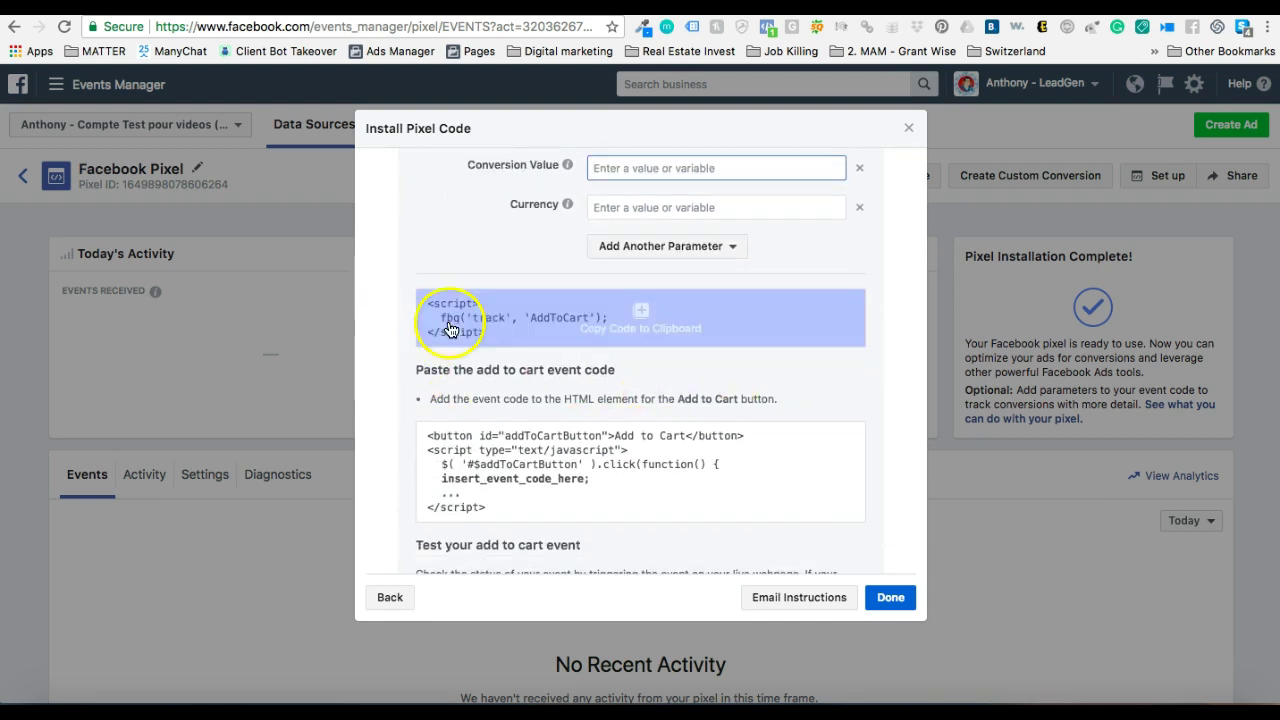
pyautogui.click(791, 318)
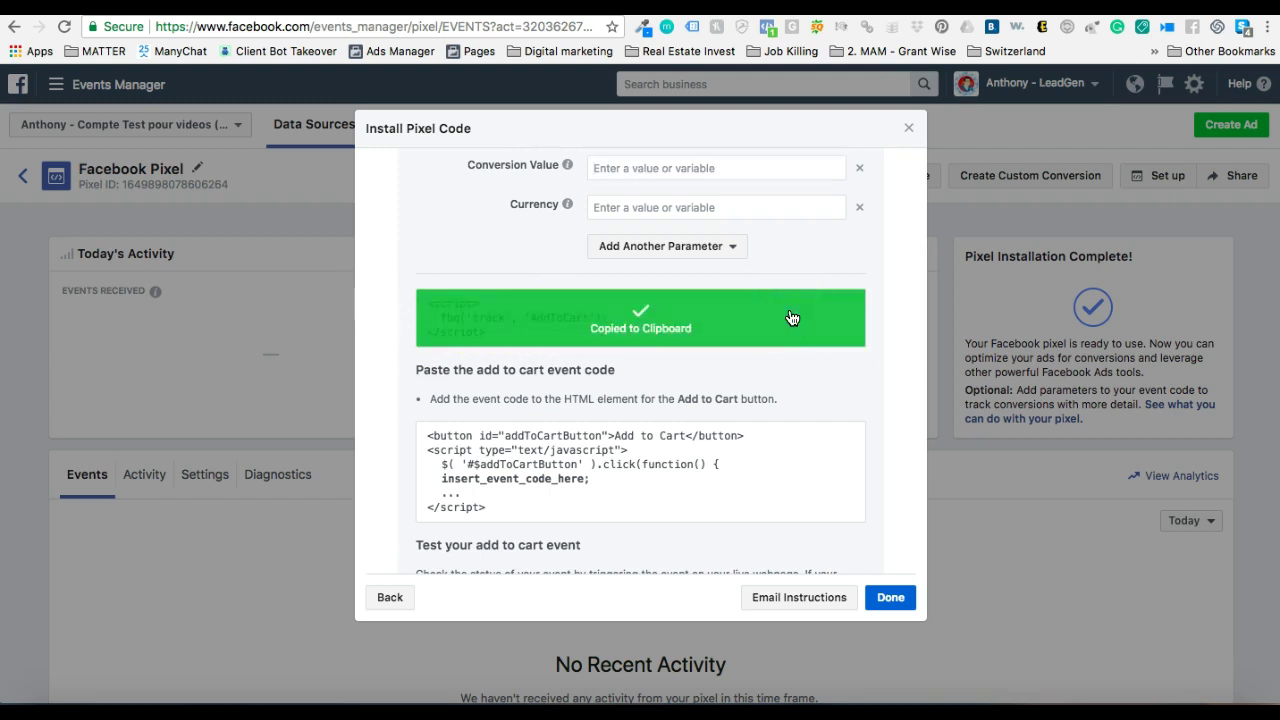
# Finish the pixel installation dialog, switch to Google Tag Manager and create a Custom HTML tag containing the copied AddToCart event code
pyautogui.click(889, 598)
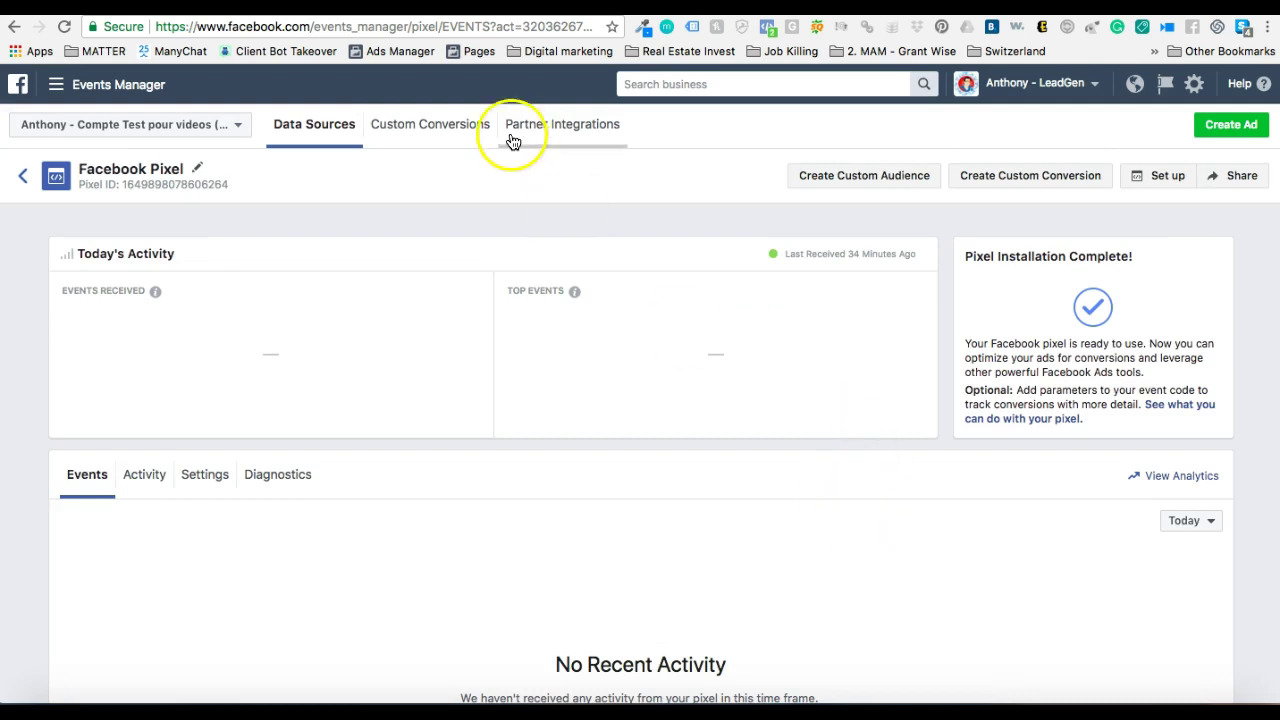
pyautogui.click(382, 3)
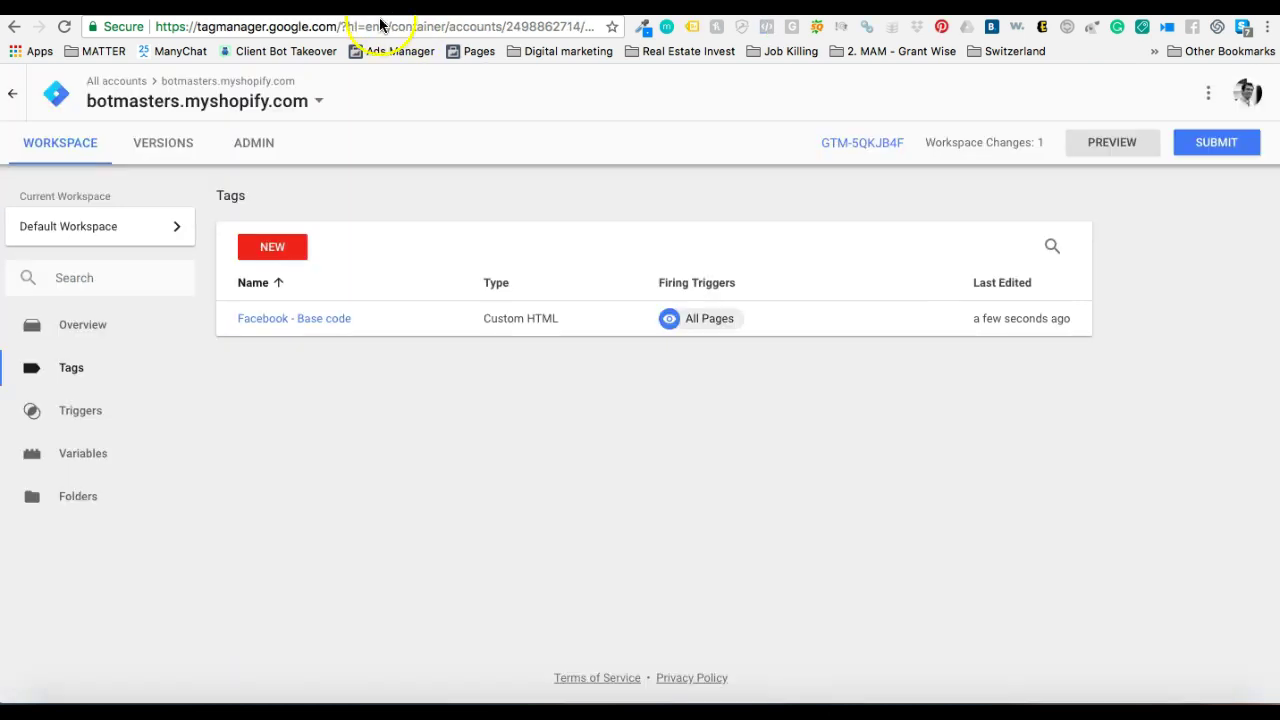
pyautogui.click(286, 257)
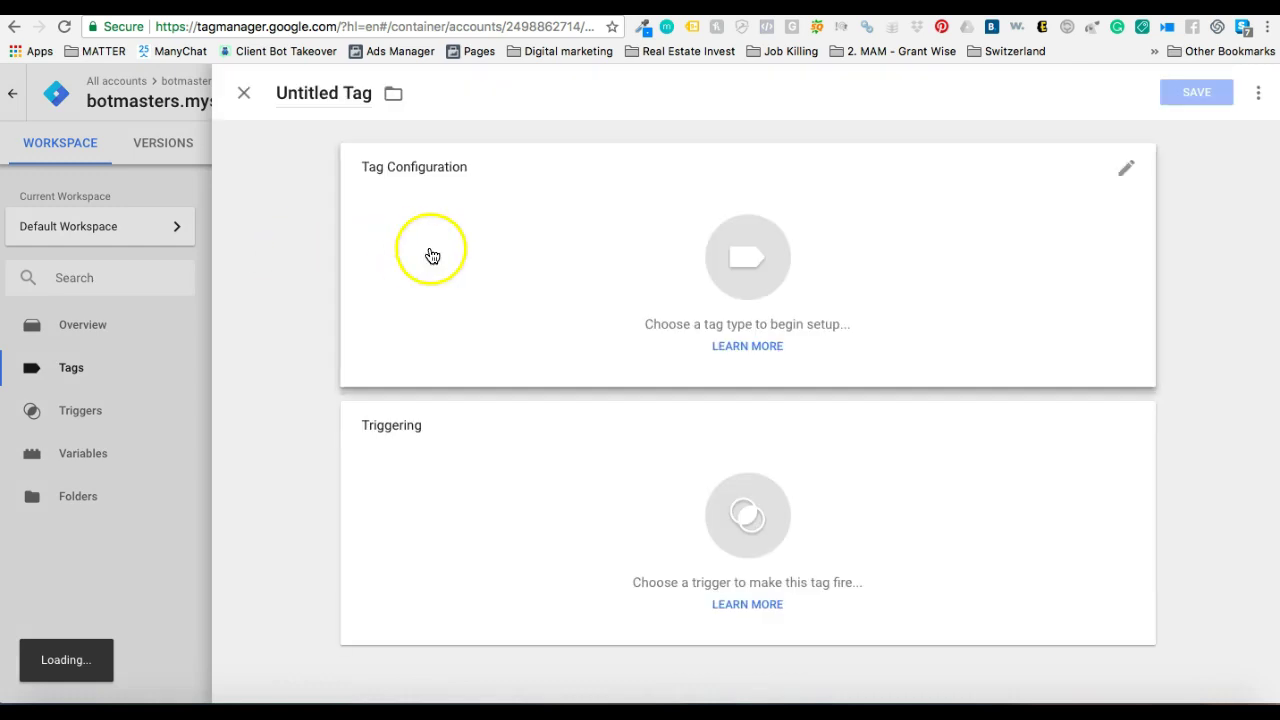
pyautogui.click(671, 257)
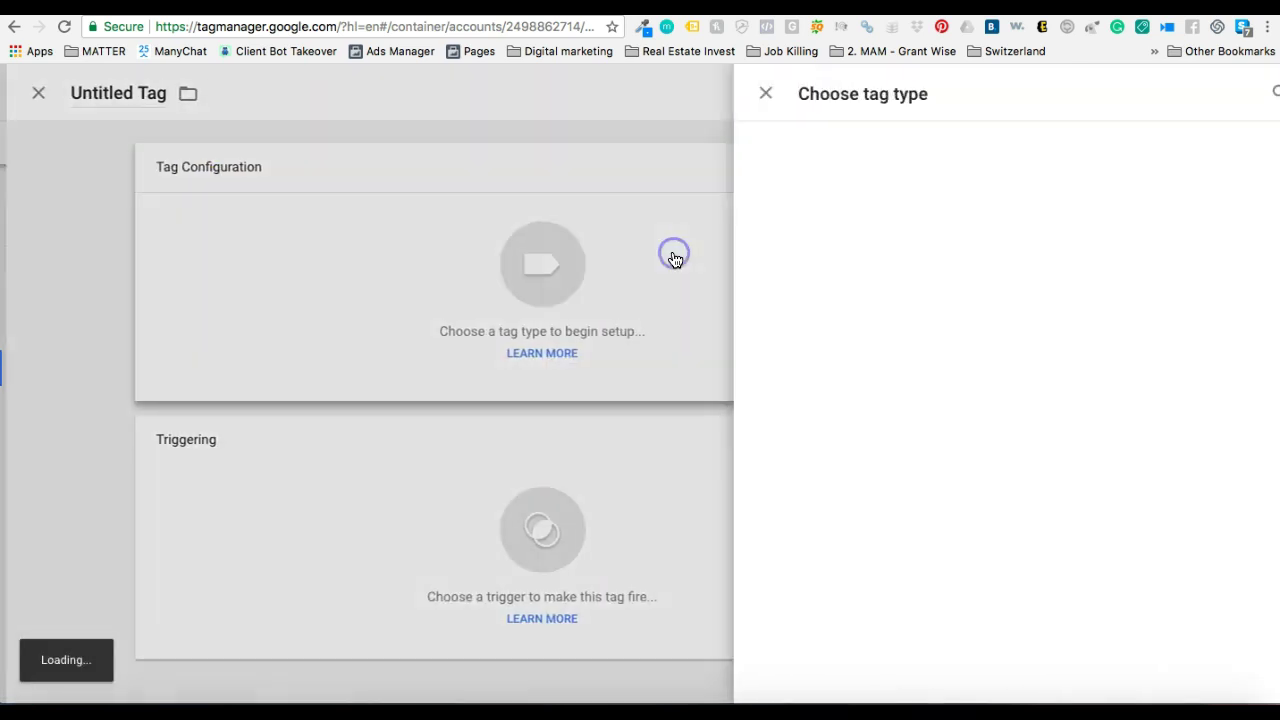
pyautogui.scroll(-3, 823, 449)
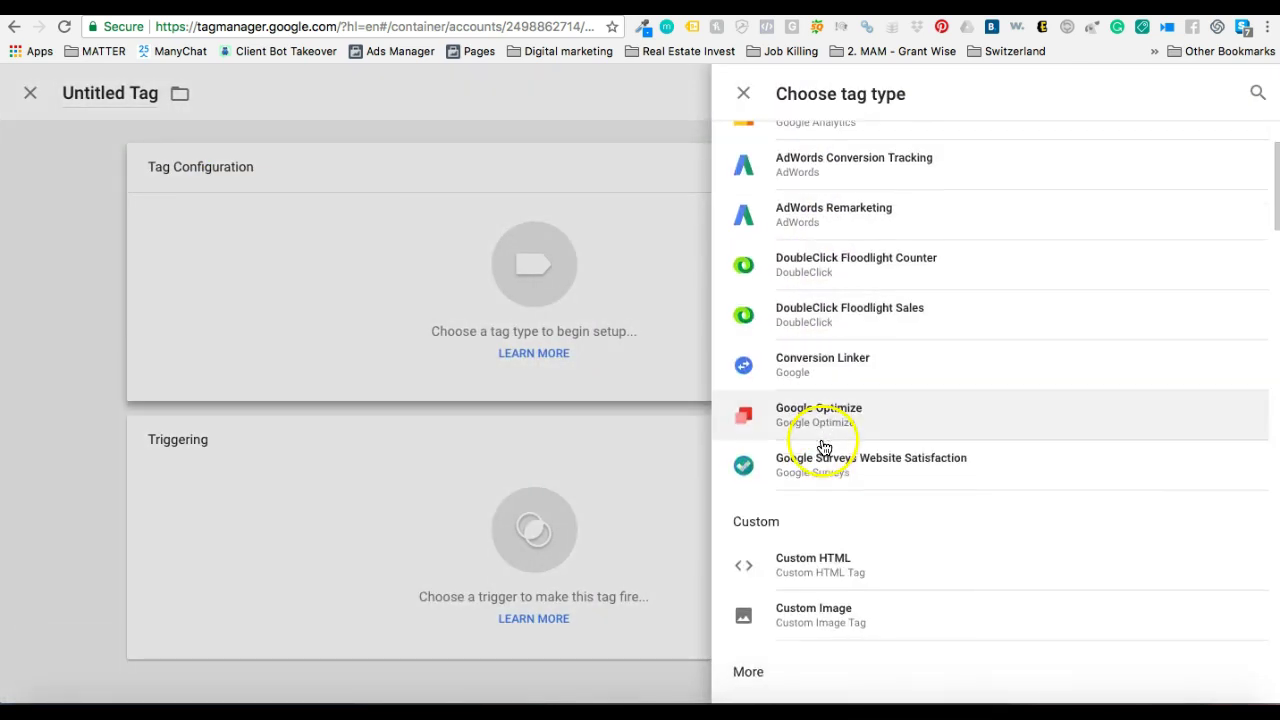
pyautogui.click(860, 561)
pyautogui.click(451, 360)
pyautogui.hotkey('ctrl', 'v')
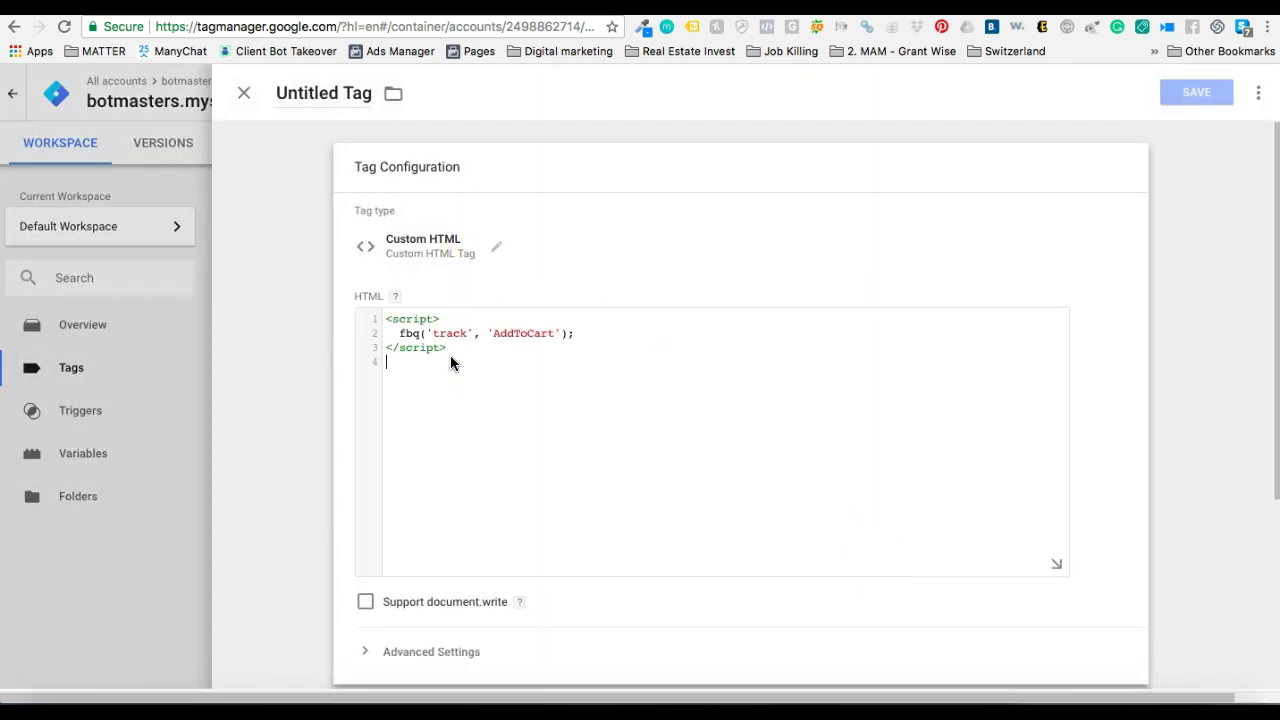
pyautogui.scroll(-4, 686, 386)
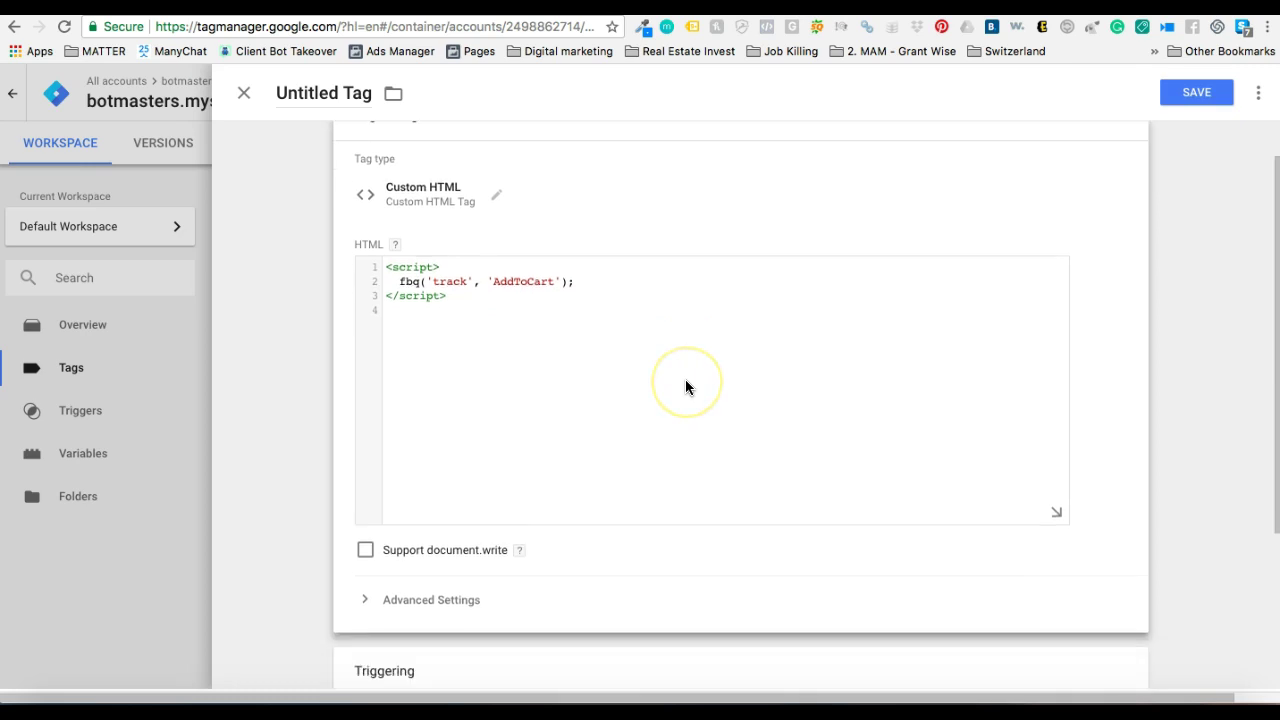
pyautogui.click(577, 497)
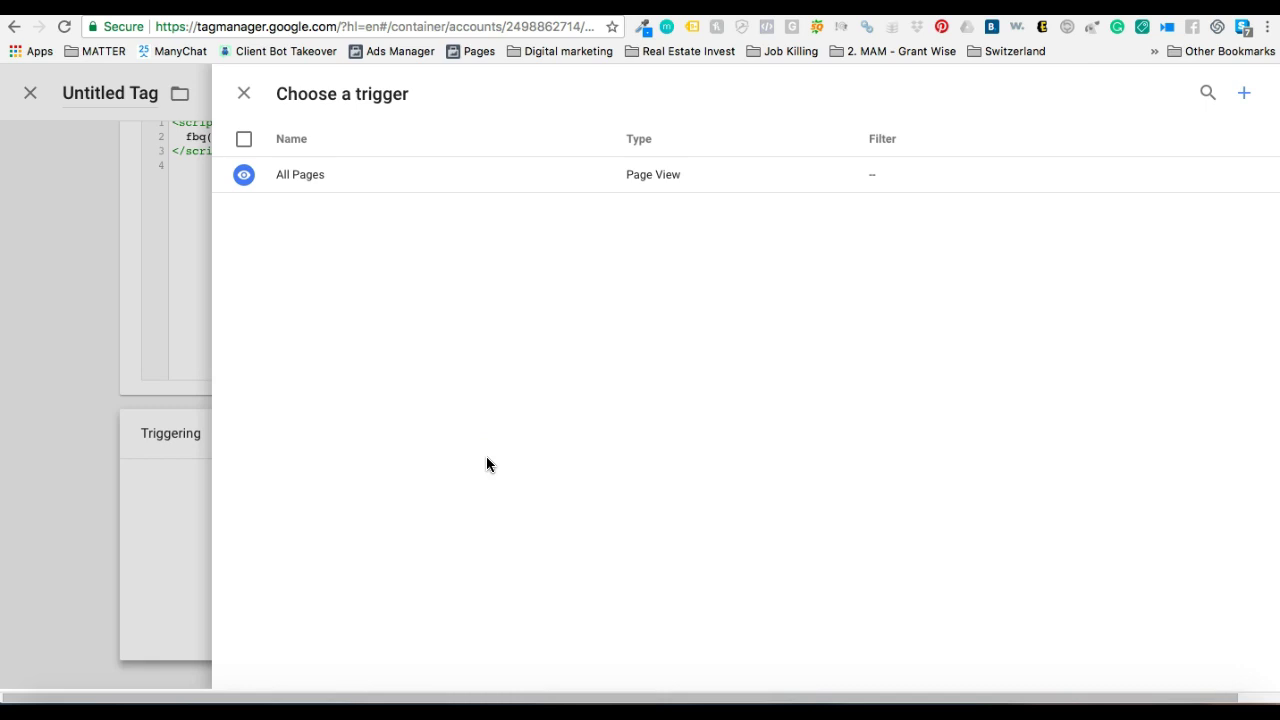
pyautogui.click(246, 94)
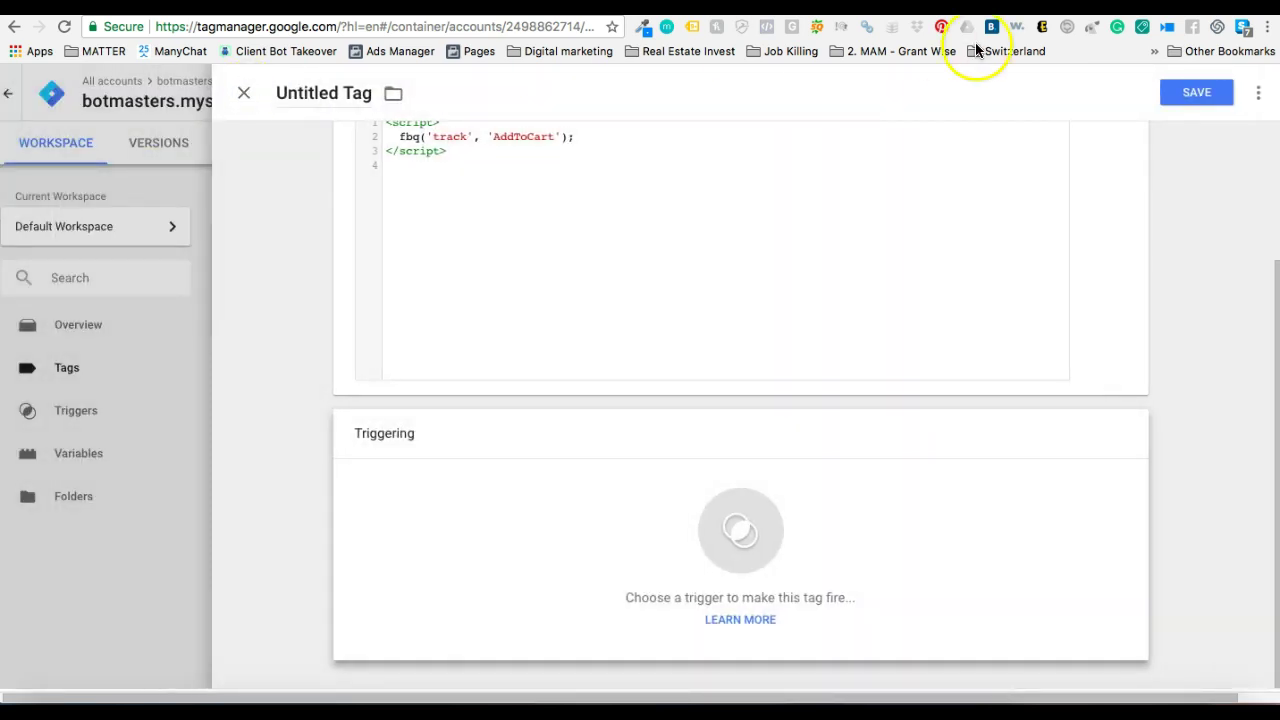
# Save the tag without a trigger under the name "Facebook - Event - AddToCart"
pyautogui.click(1197, 94)
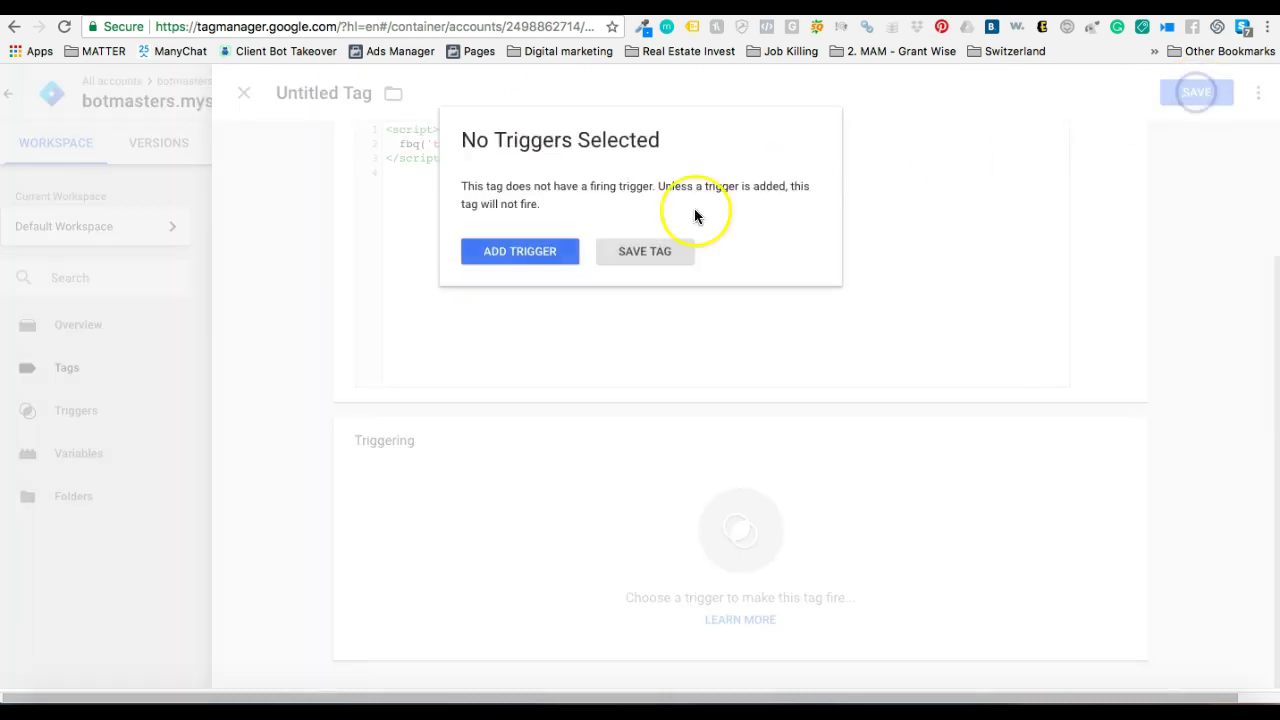
pyautogui.click(645, 255)
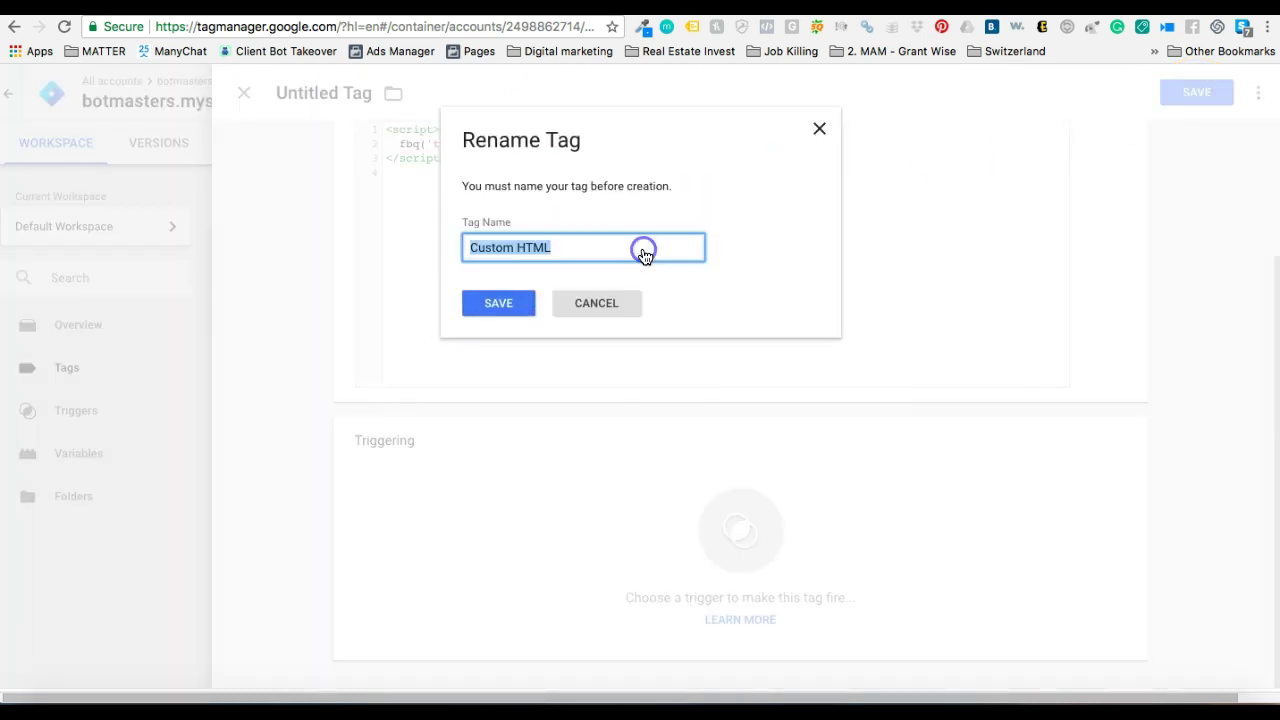
pyautogui.write('Facebook - Event - Add')
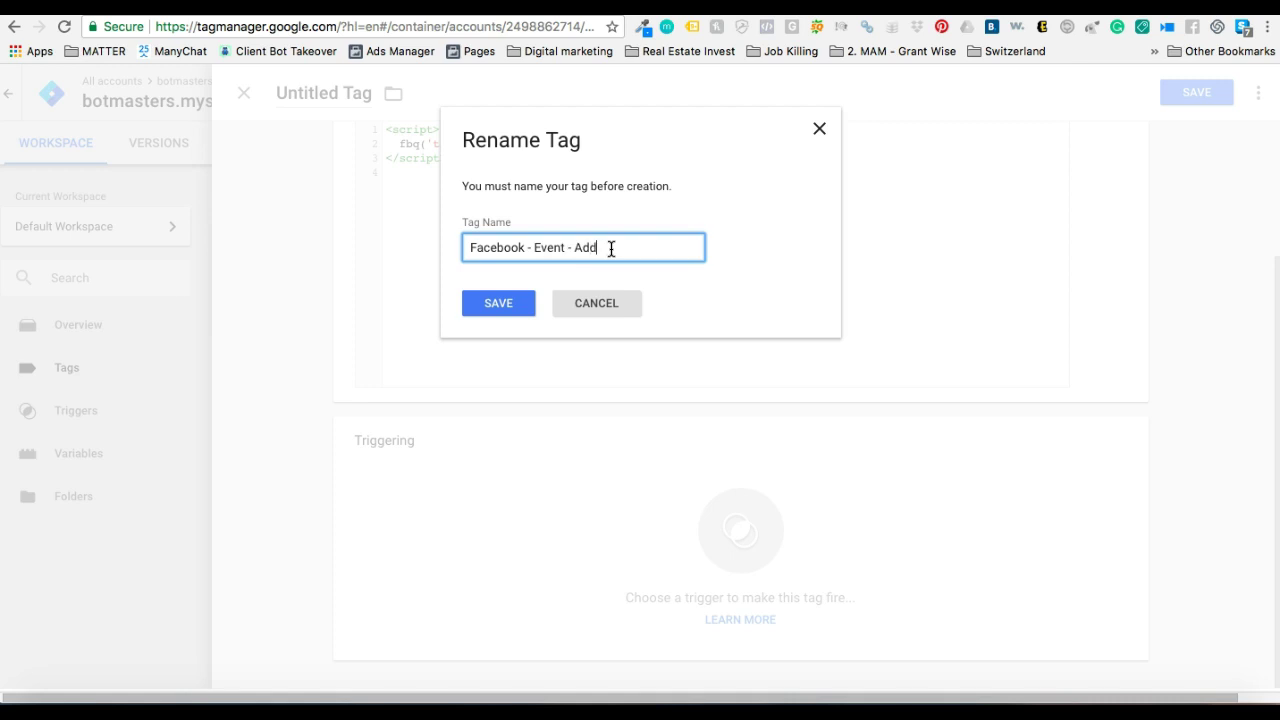
pyautogui.click(510, 305)
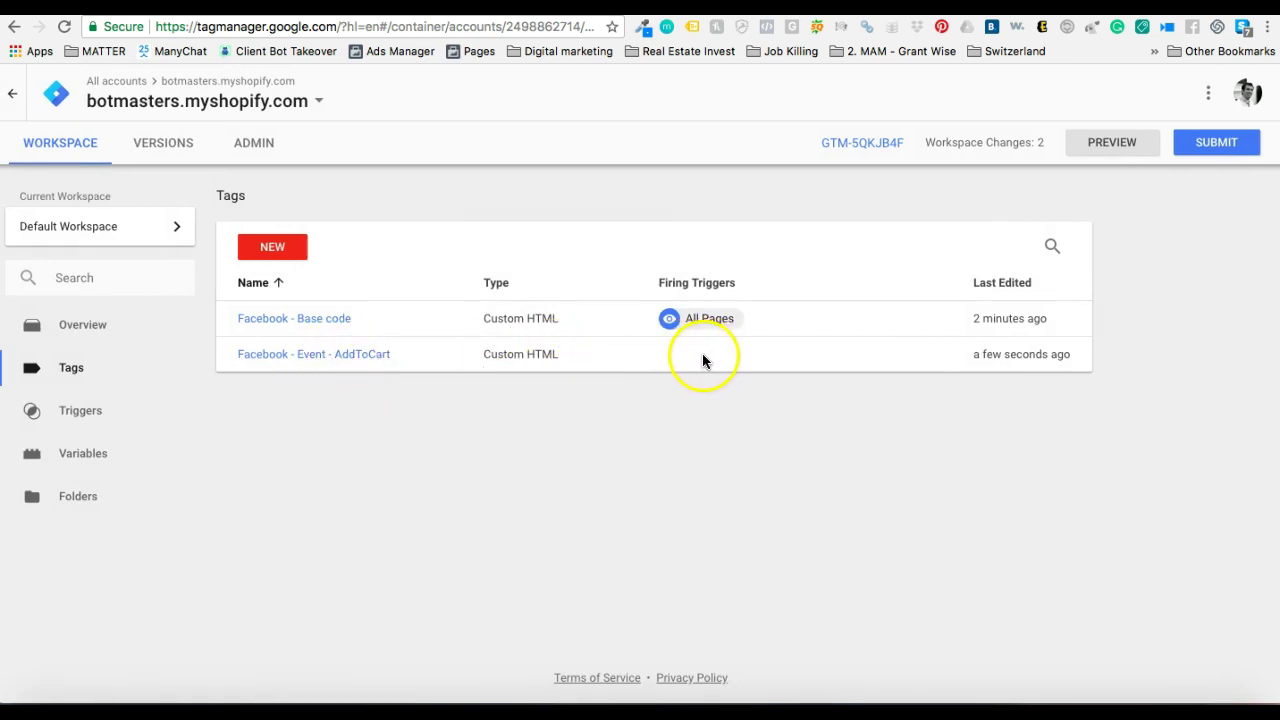
# Enable the built-in variables Click Element, Click Classes, Click ID, Click Target, Click URL and Click Text
pyautogui.click(85, 457)
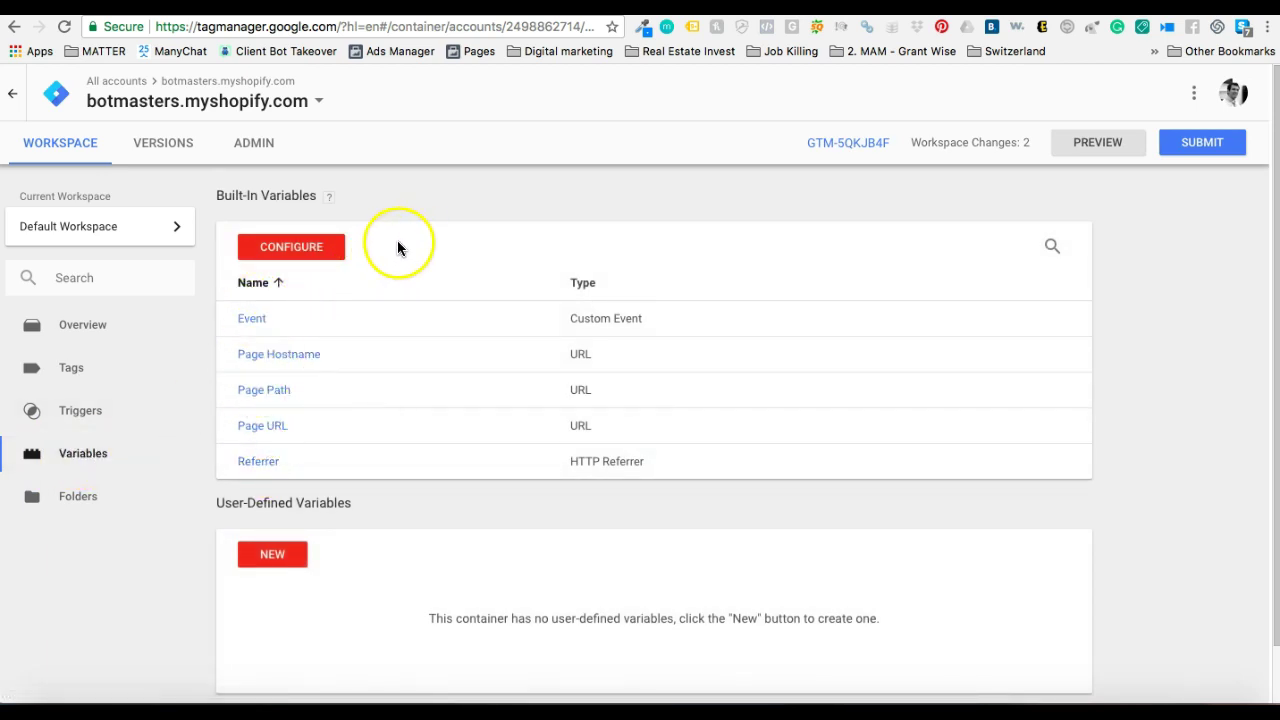
pyautogui.click(312, 248)
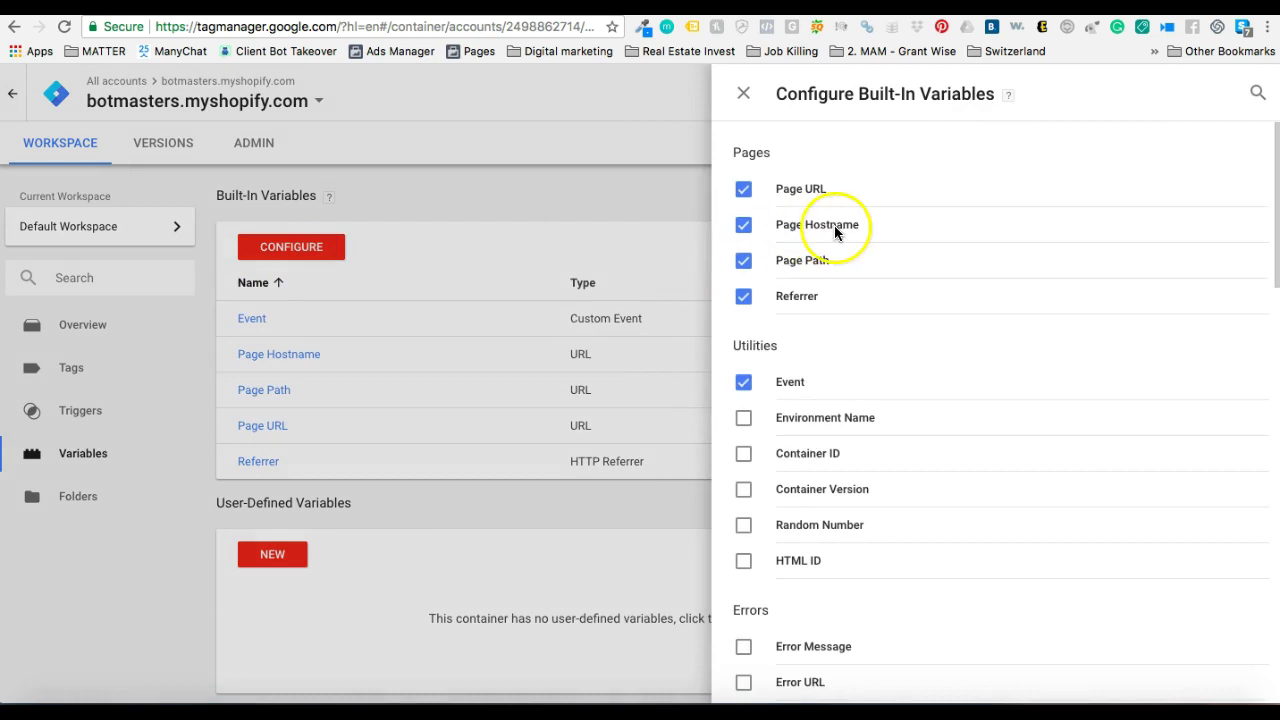
pyautogui.scroll(-6, 889, 340)
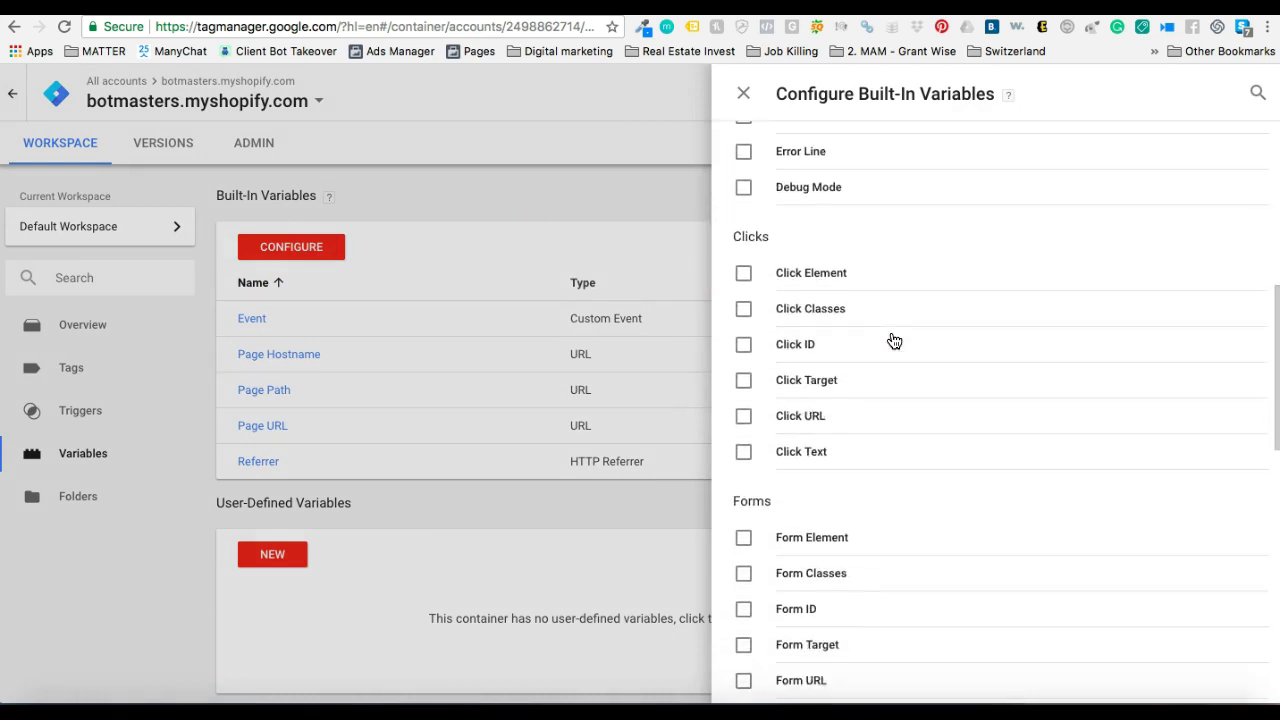
pyautogui.scroll(-1, 894, 342)
pyautogui.click(741, 242)
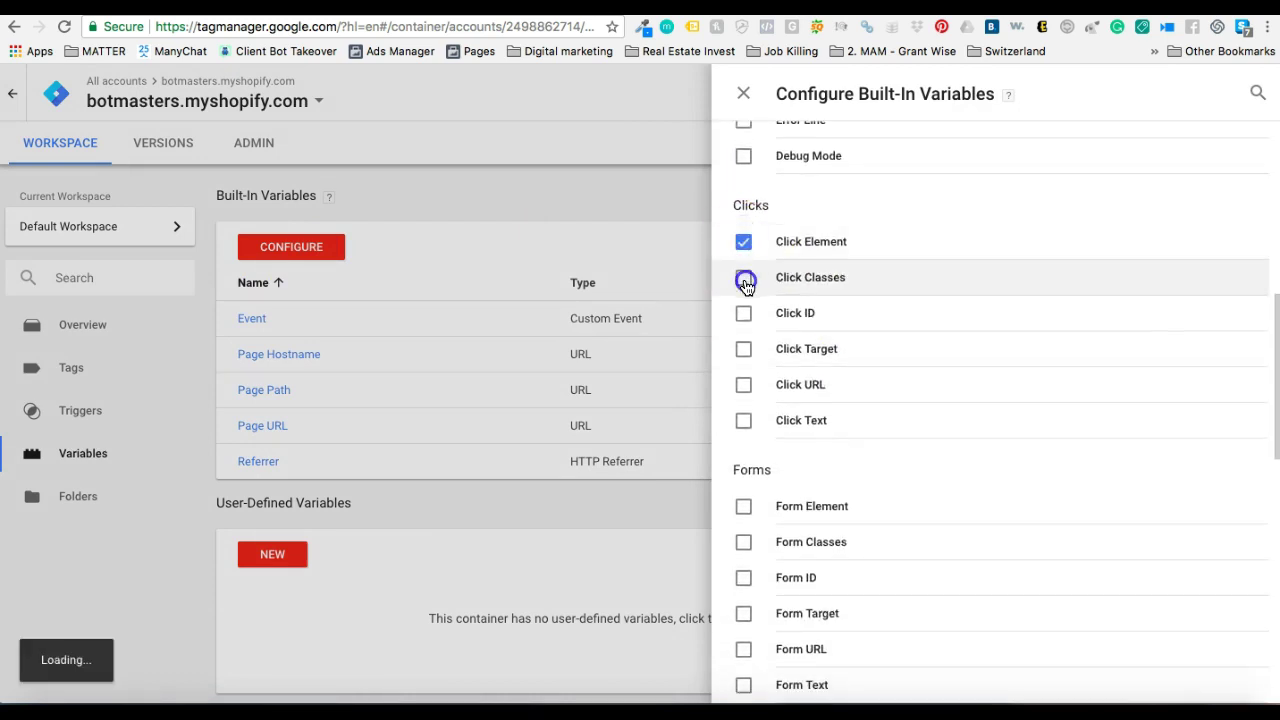
pyautogui.click(745, 285)
pyautogui.click(743, 318)
pyautogui.click(744, 352)
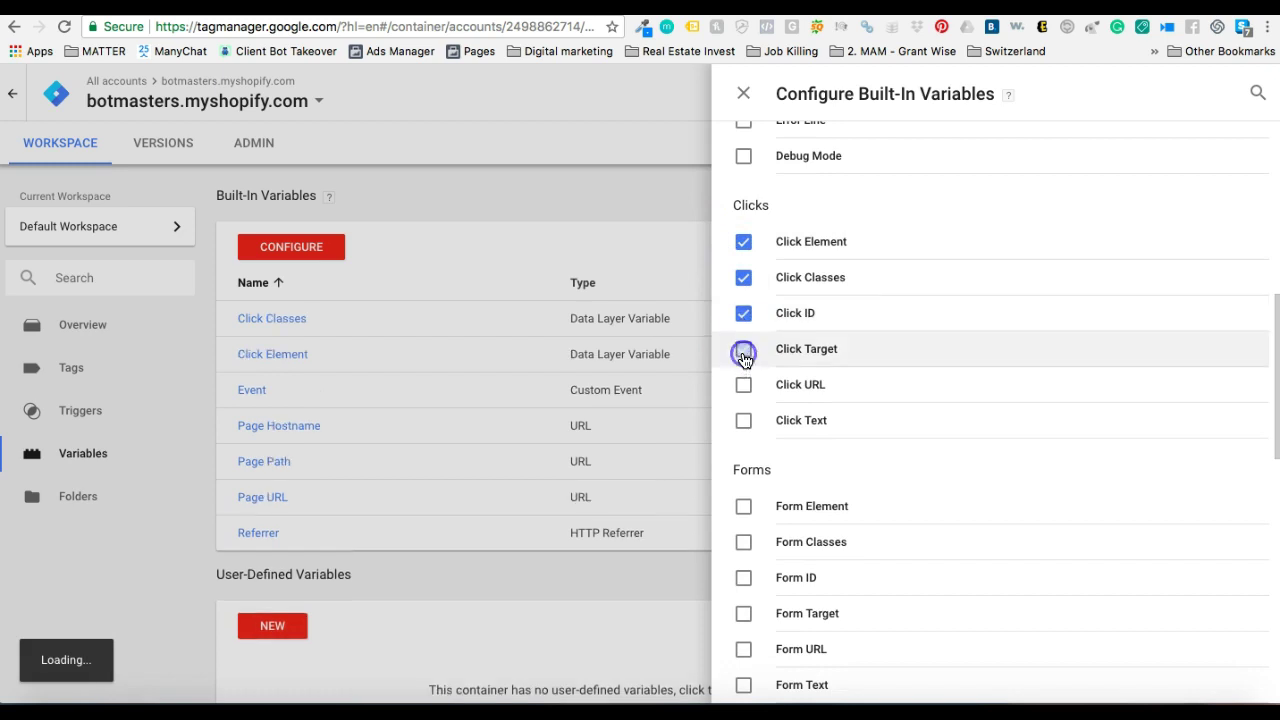
pyautogui.click(744, 386)
pyautogui.click(745, 421)
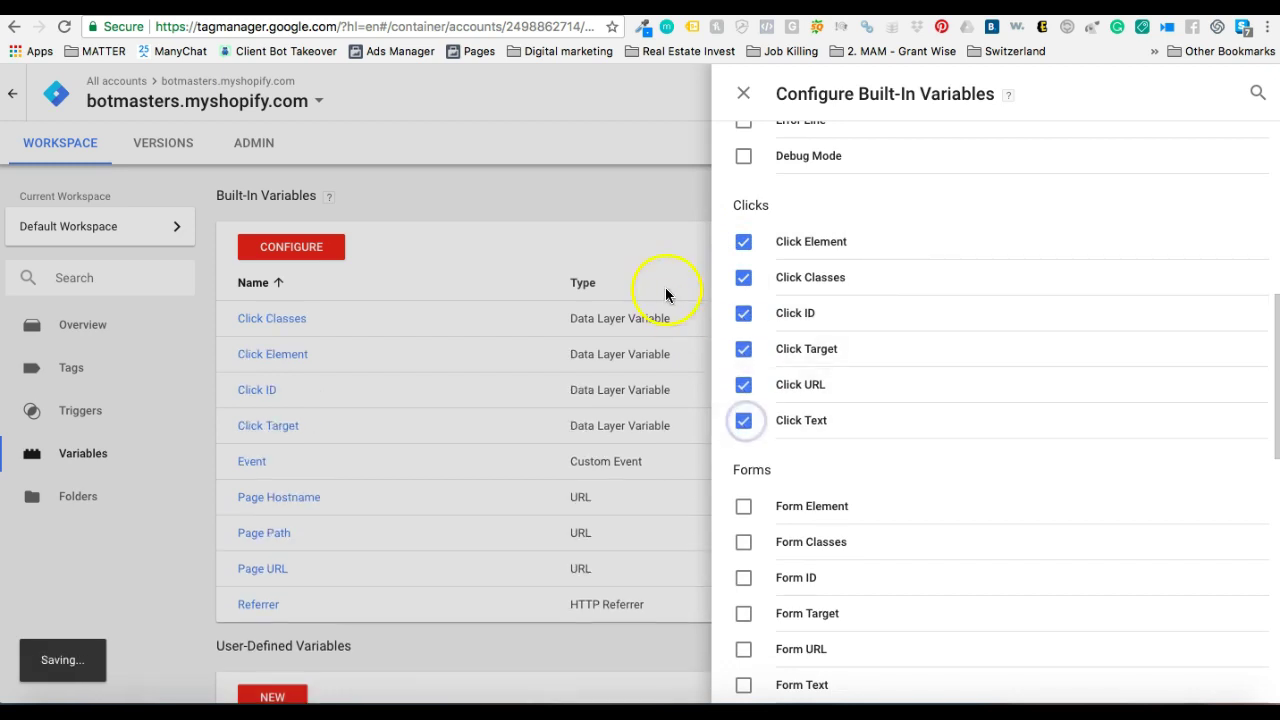
pyautogui.click(655, 198)
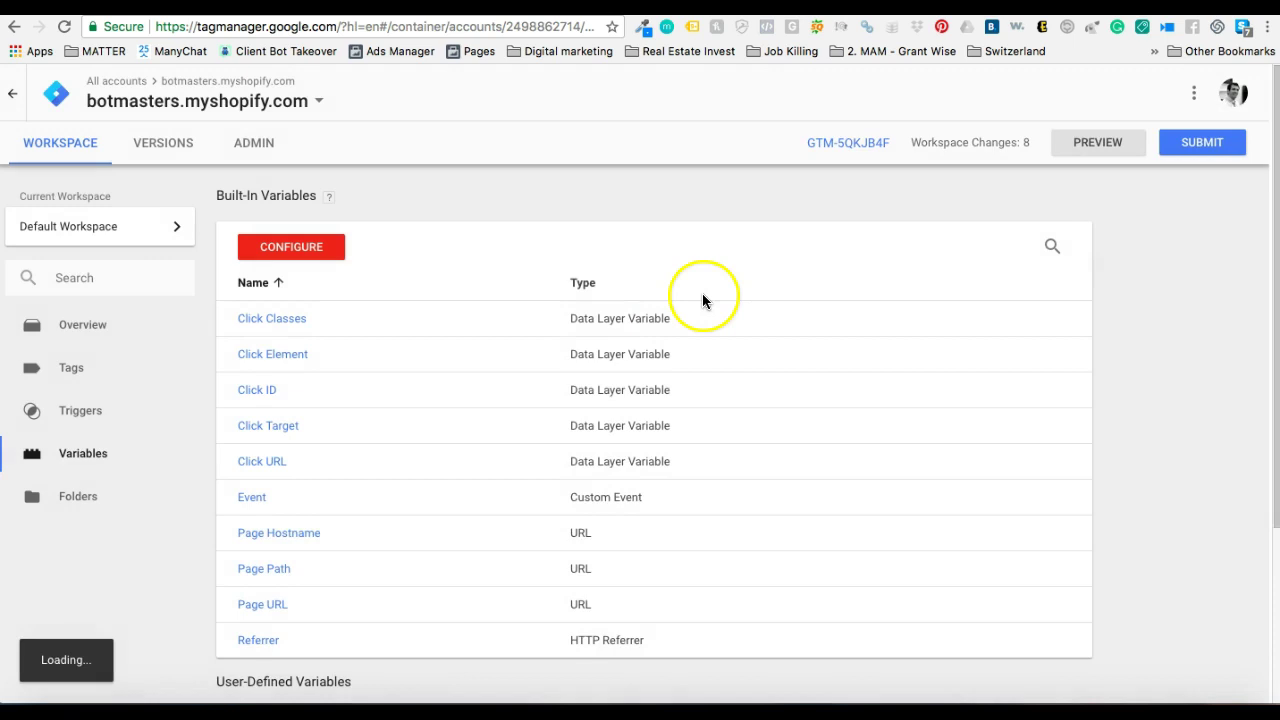
# Reopen the "Facebook - Event - AddToCart" tag and bring up its trigger selection
pyautogui.scroll(-2, 413, 340)
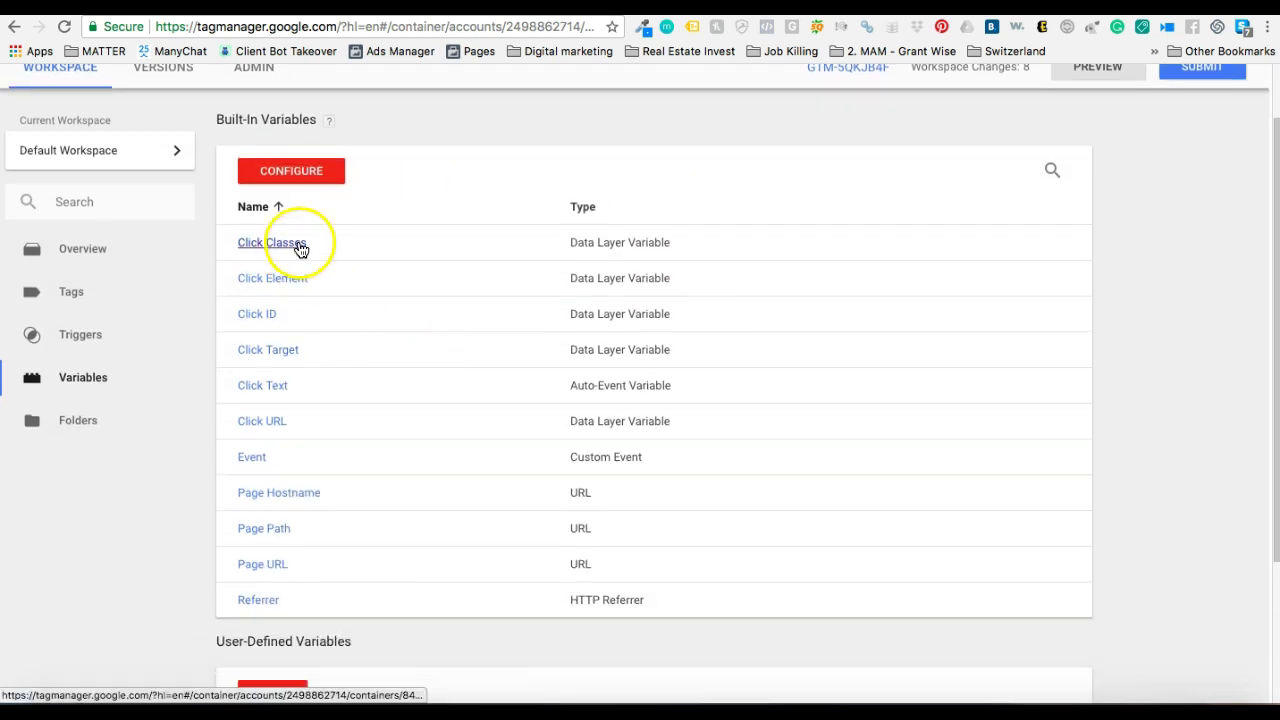
pyautogui.scroll(1, 219, 304)
pyautogui.scroll(1, 219, 305)
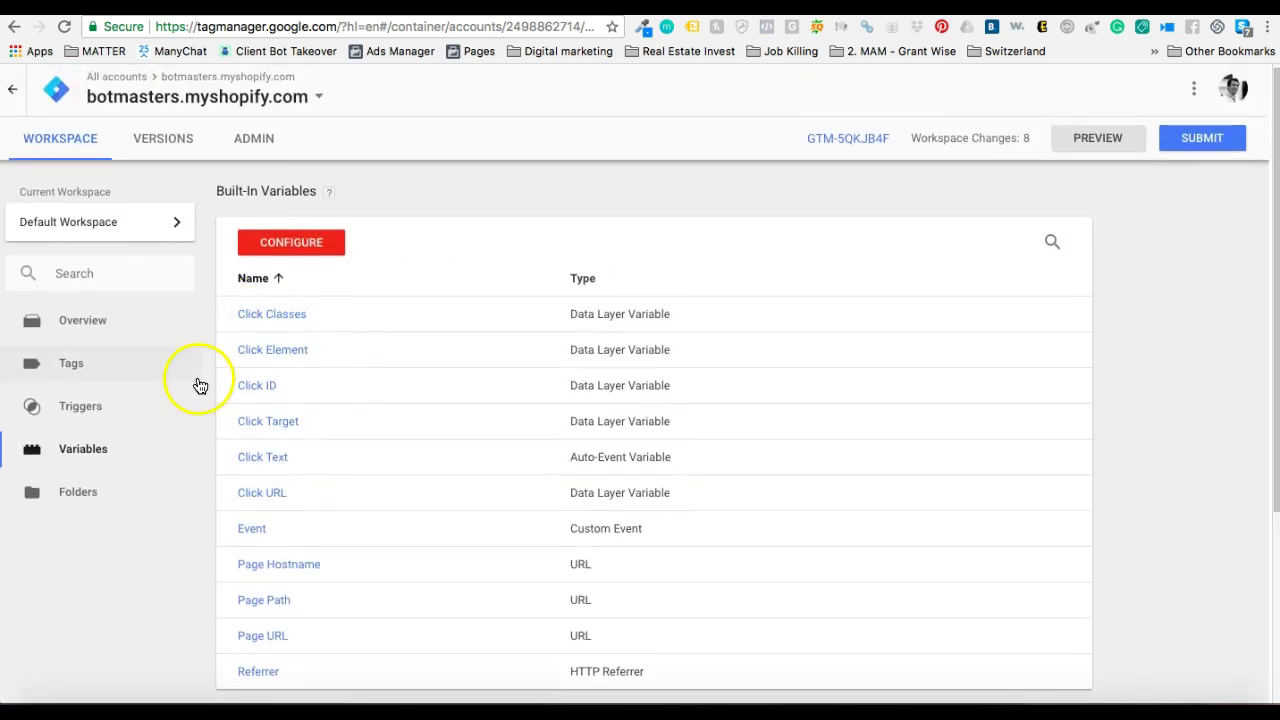
pyautogui.click(63, 363)
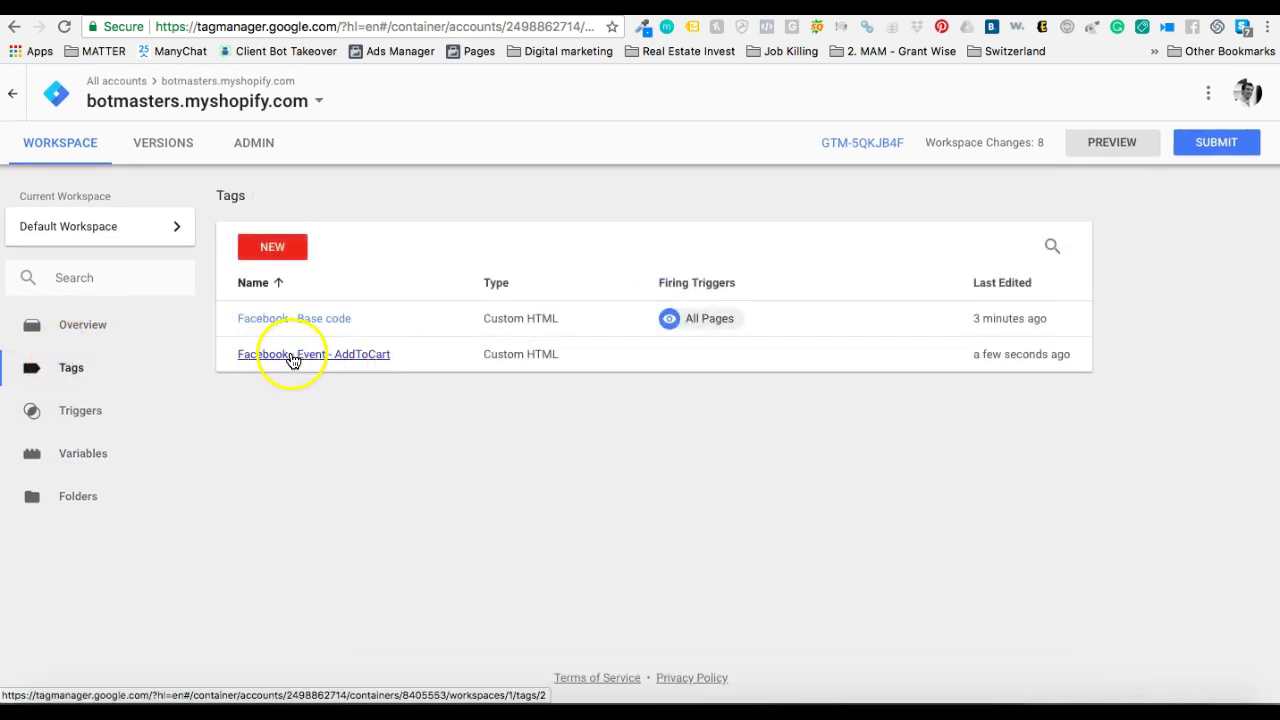
pyautogui.click(288, 355)
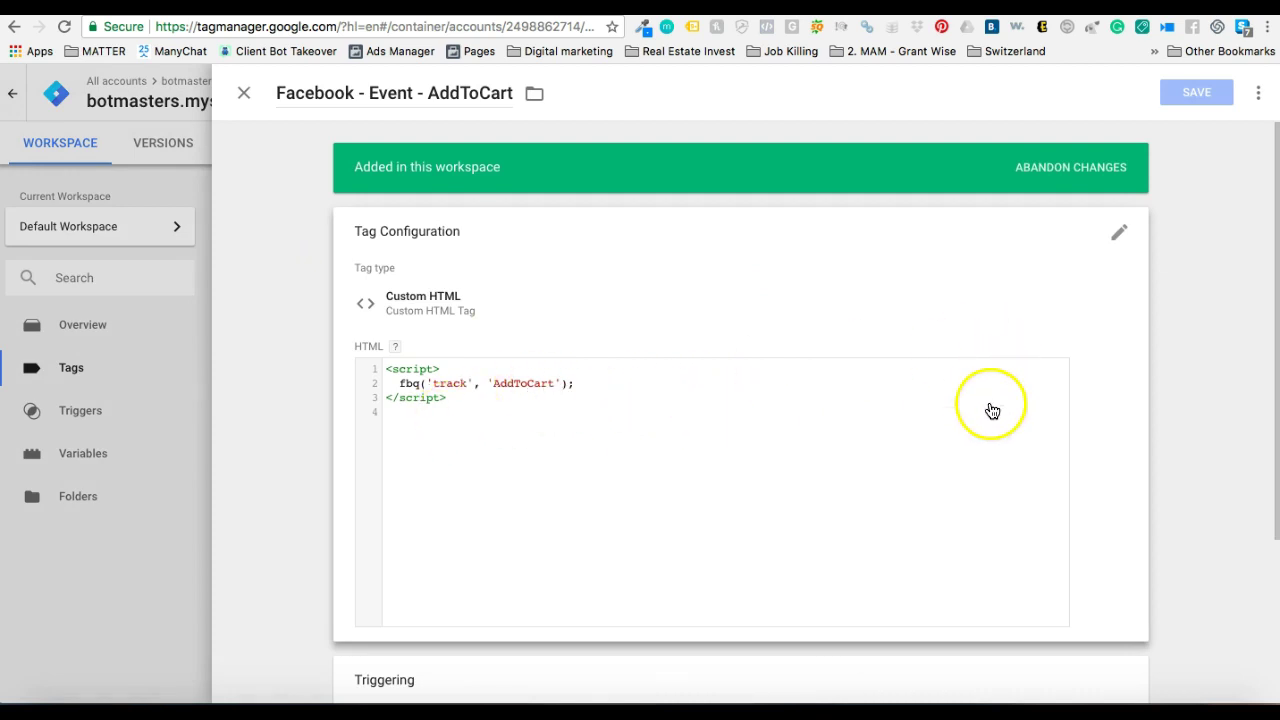
pyautogui.scroll(-5, 992, 414)
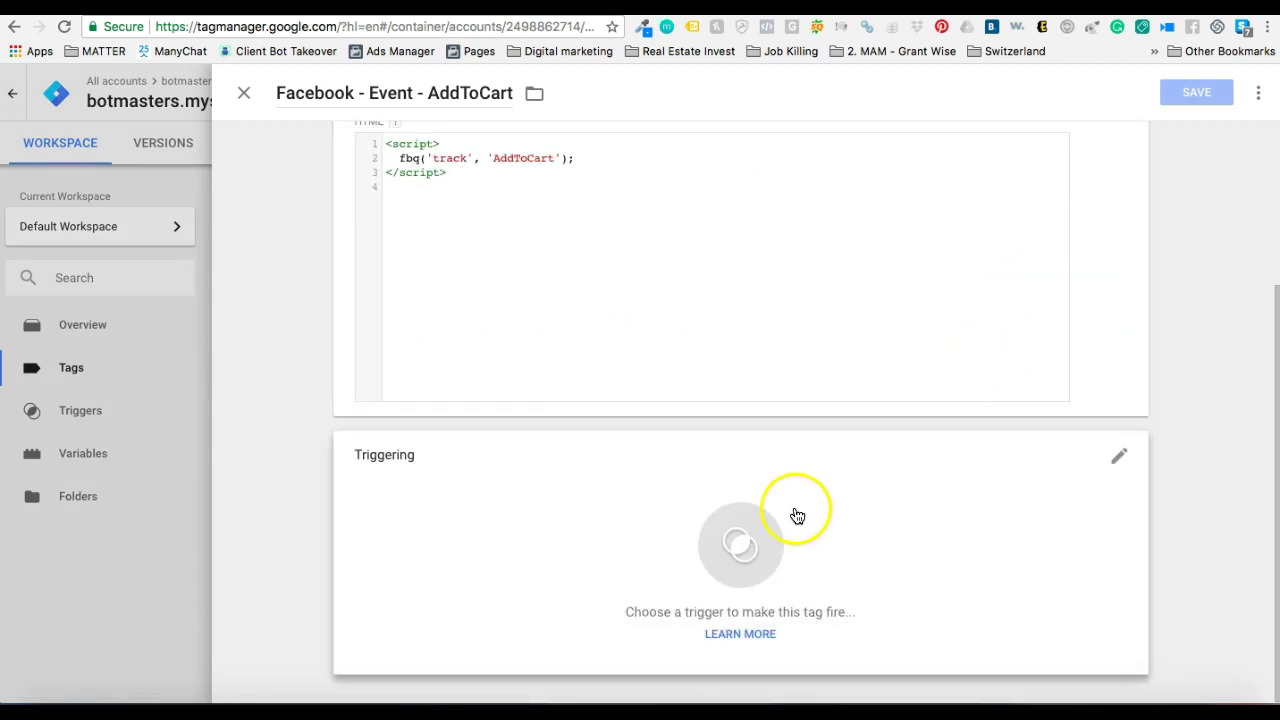
pyautogui.click(740, 540)
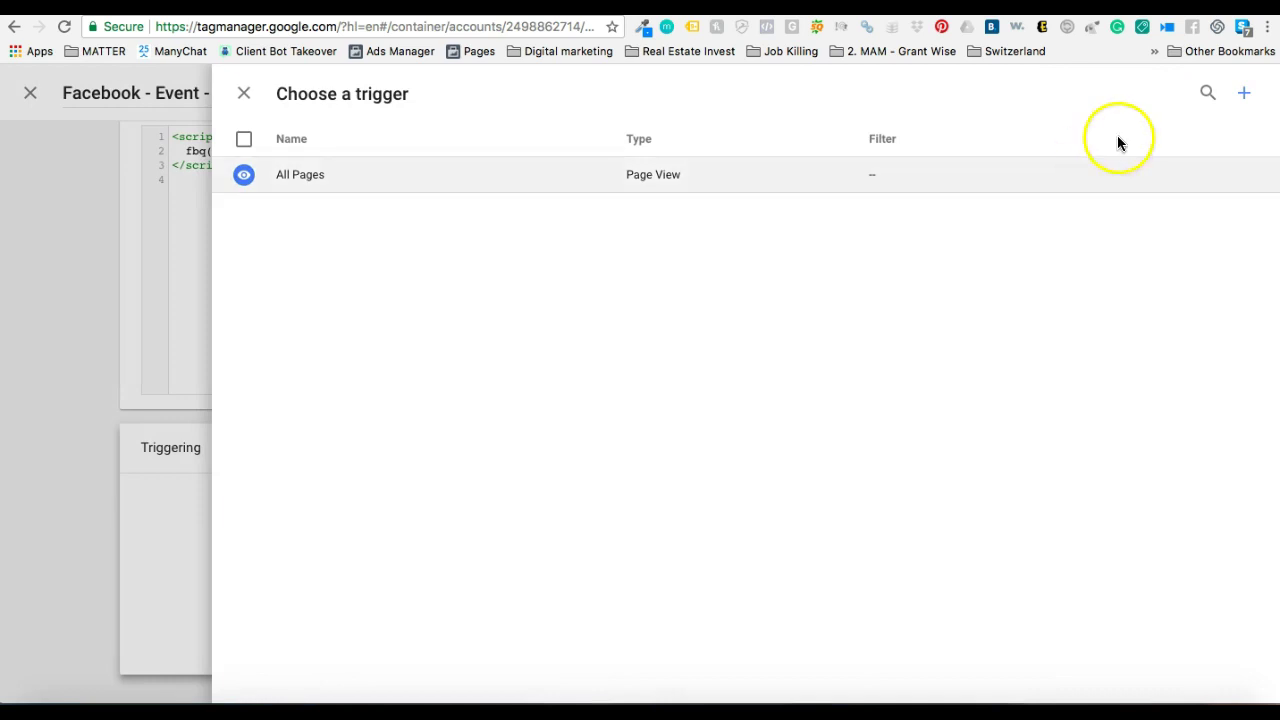
# Add a new trigger for the tag and set its type to Click - All Elements
pyautogui.click(1245, 95)
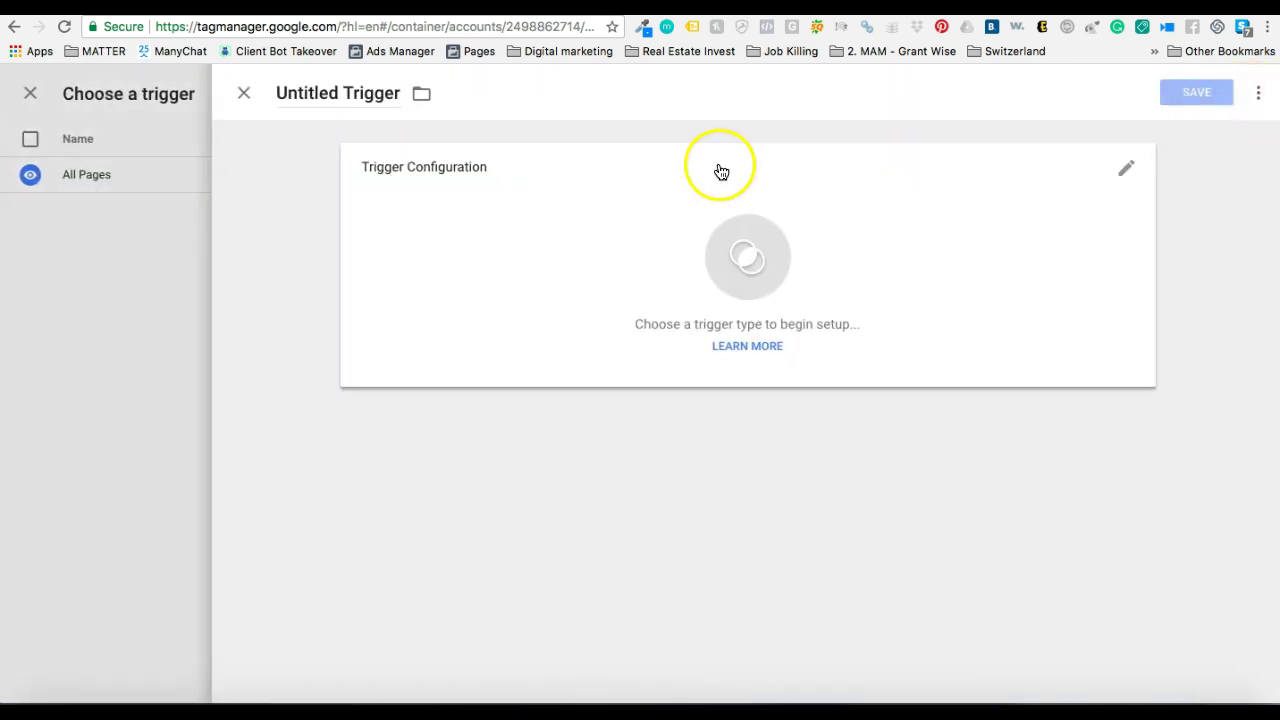
pyautogui.click(716, 243)
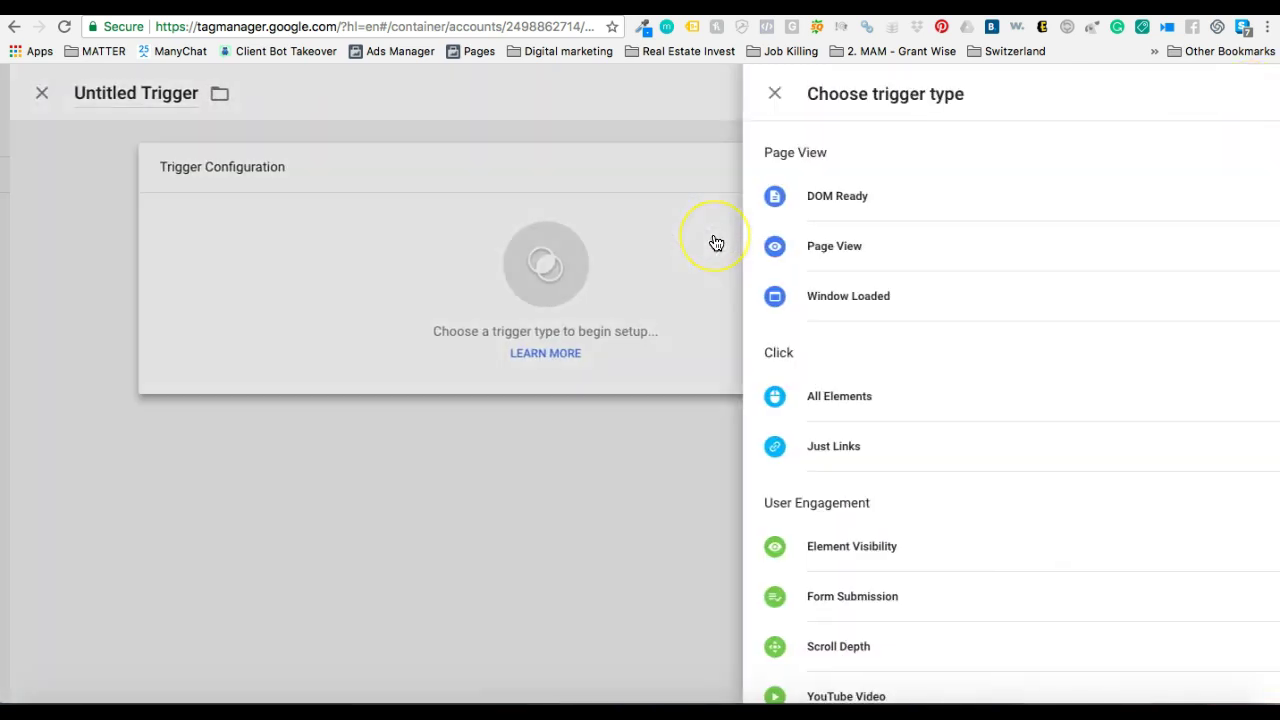
pyautogui.scroll(-1, 821, 395)
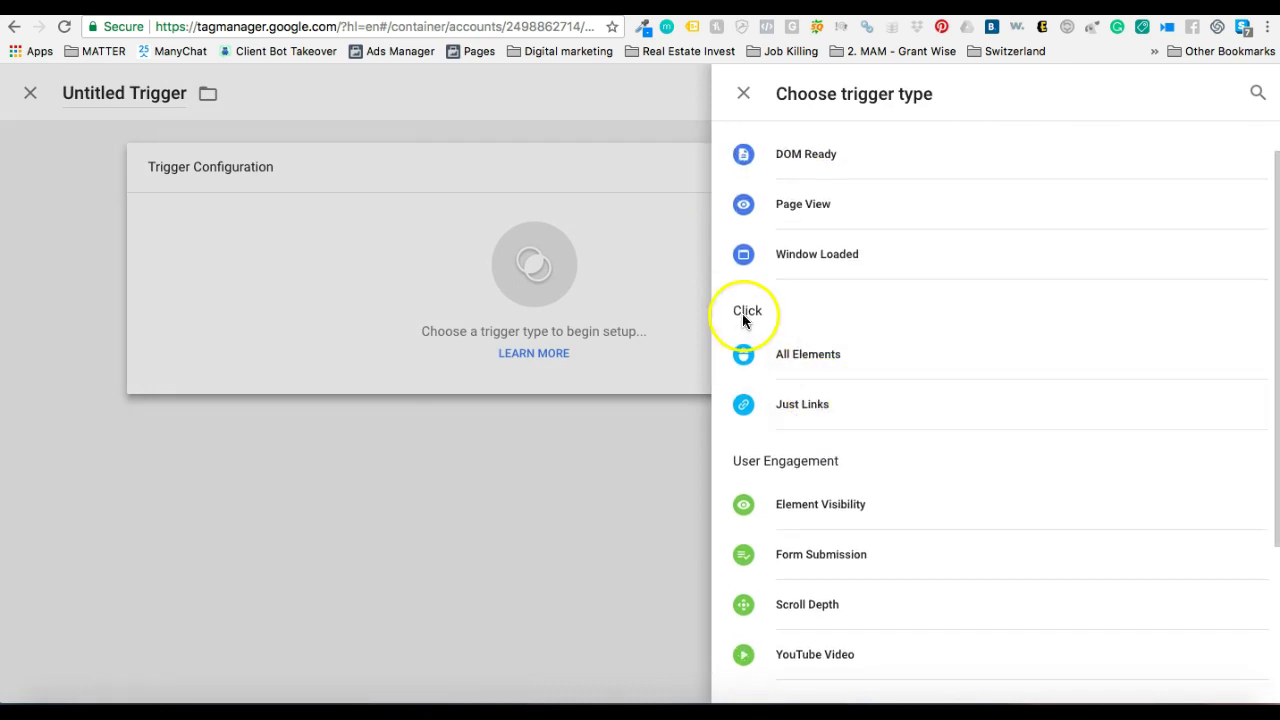
pyautogui.click(818, 355)
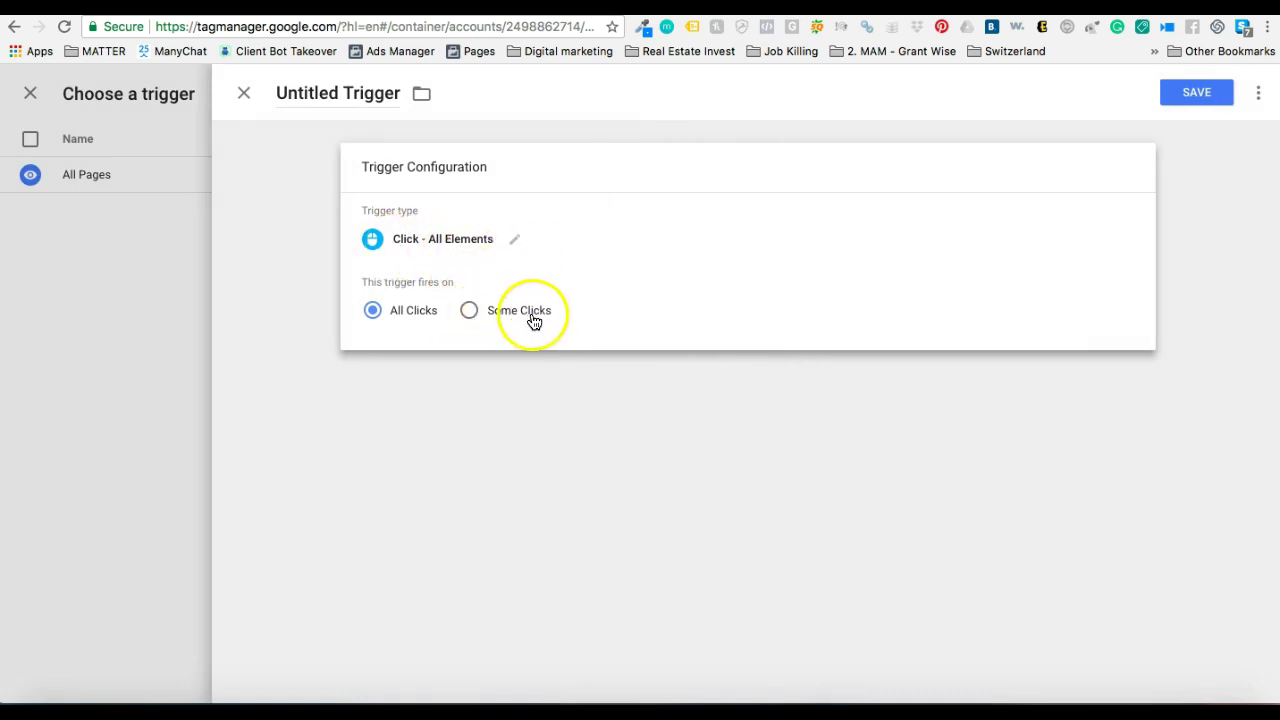
# Limit the trigger to Some Clicks and set its firing condition to Click ID contains
pyautogui.click(481, 318)
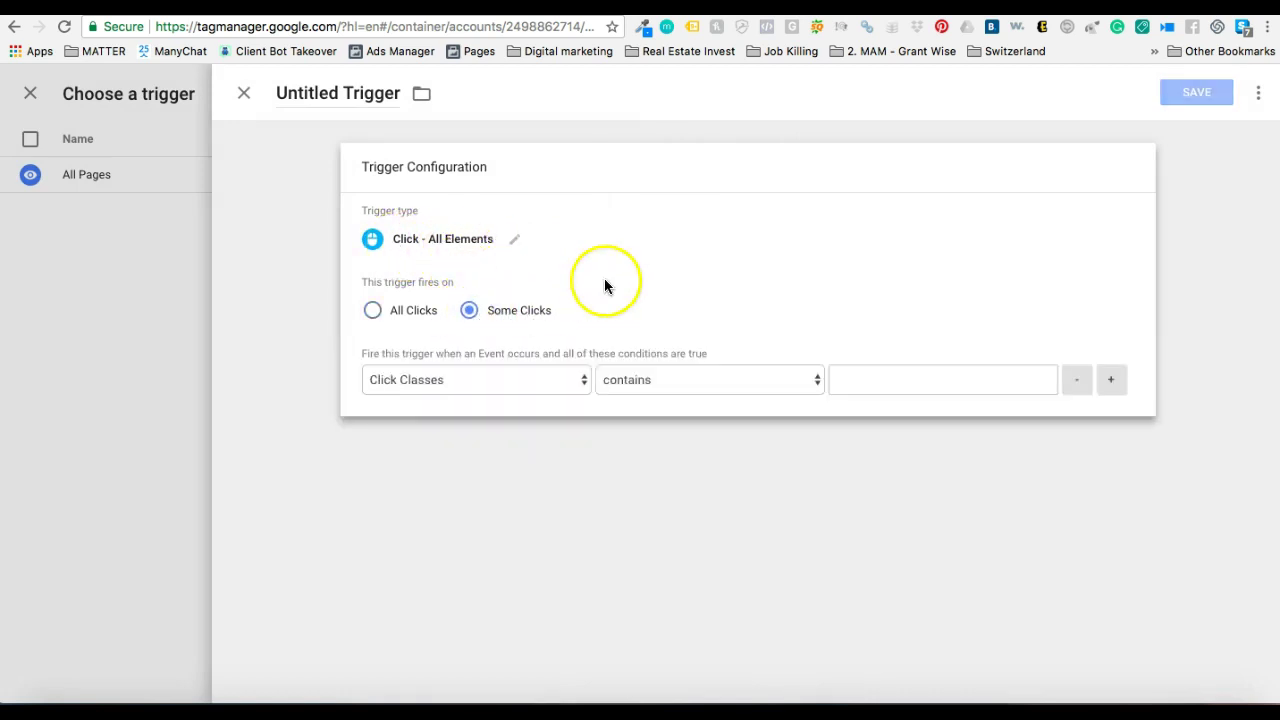
pyautogui.click(476, 381)
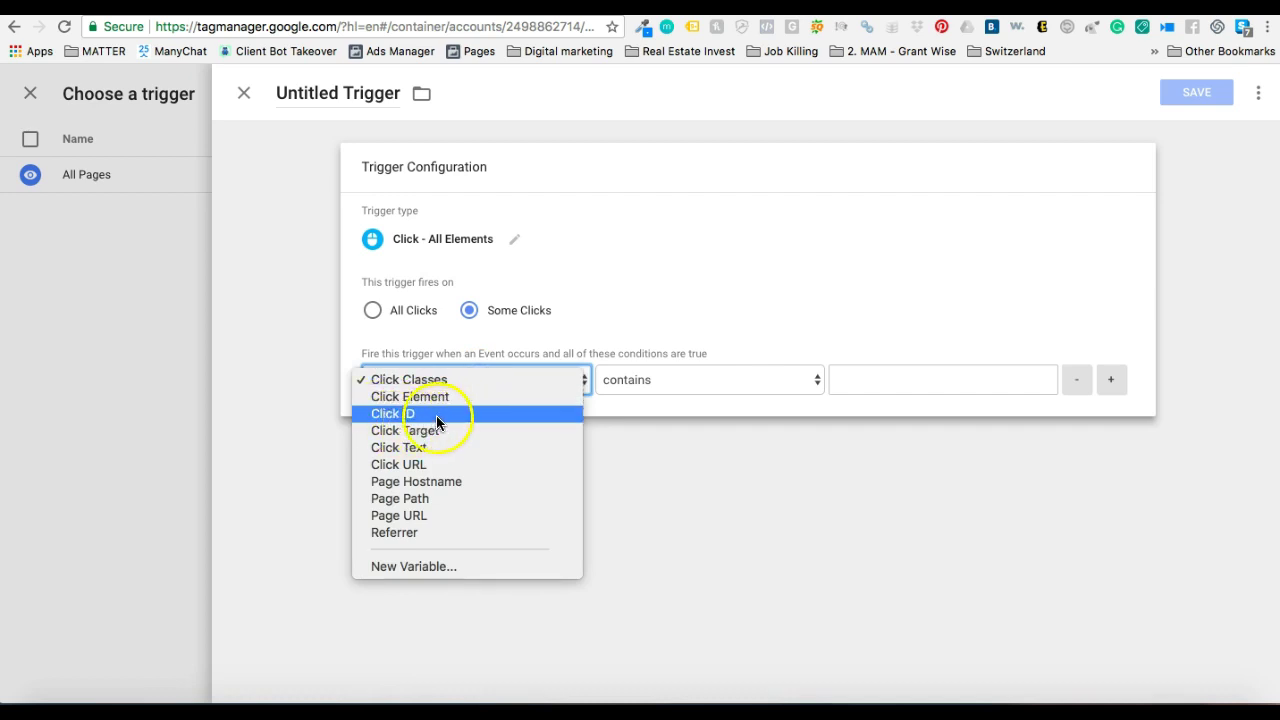
pyautogui.click(440, 414)
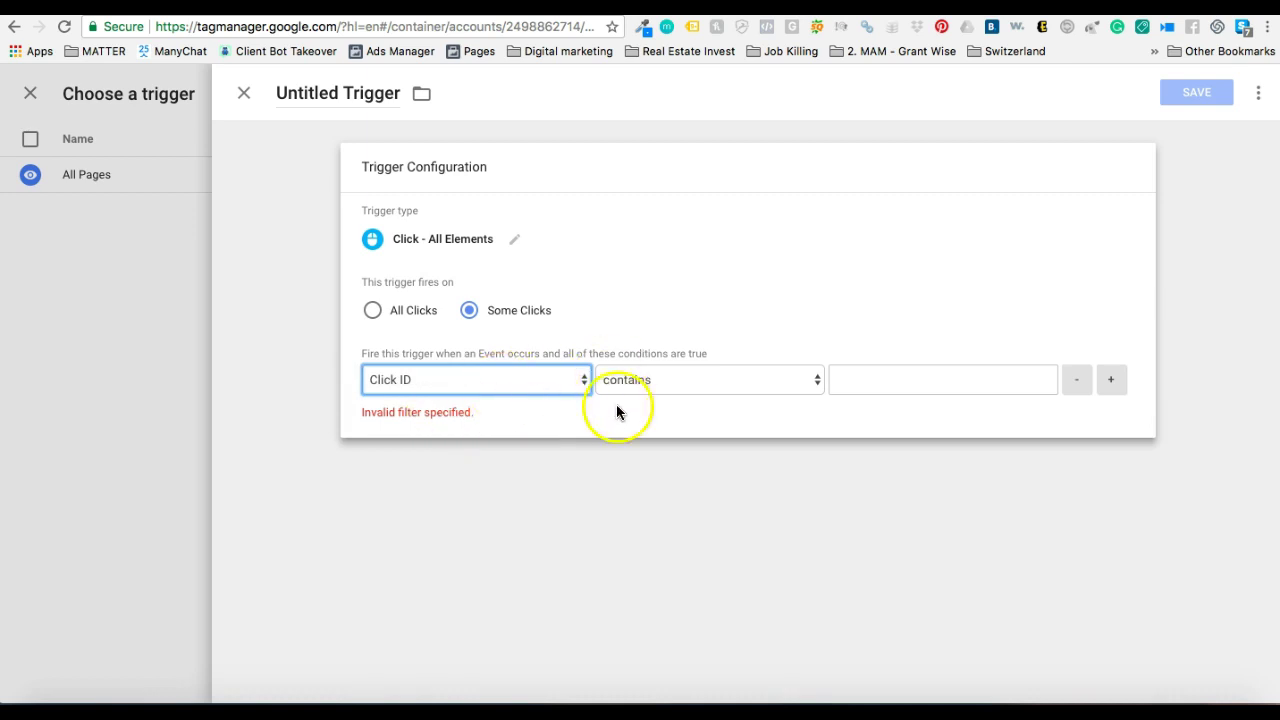
pyautogui.click(631, 491)
pyautogui.click(505, 268)
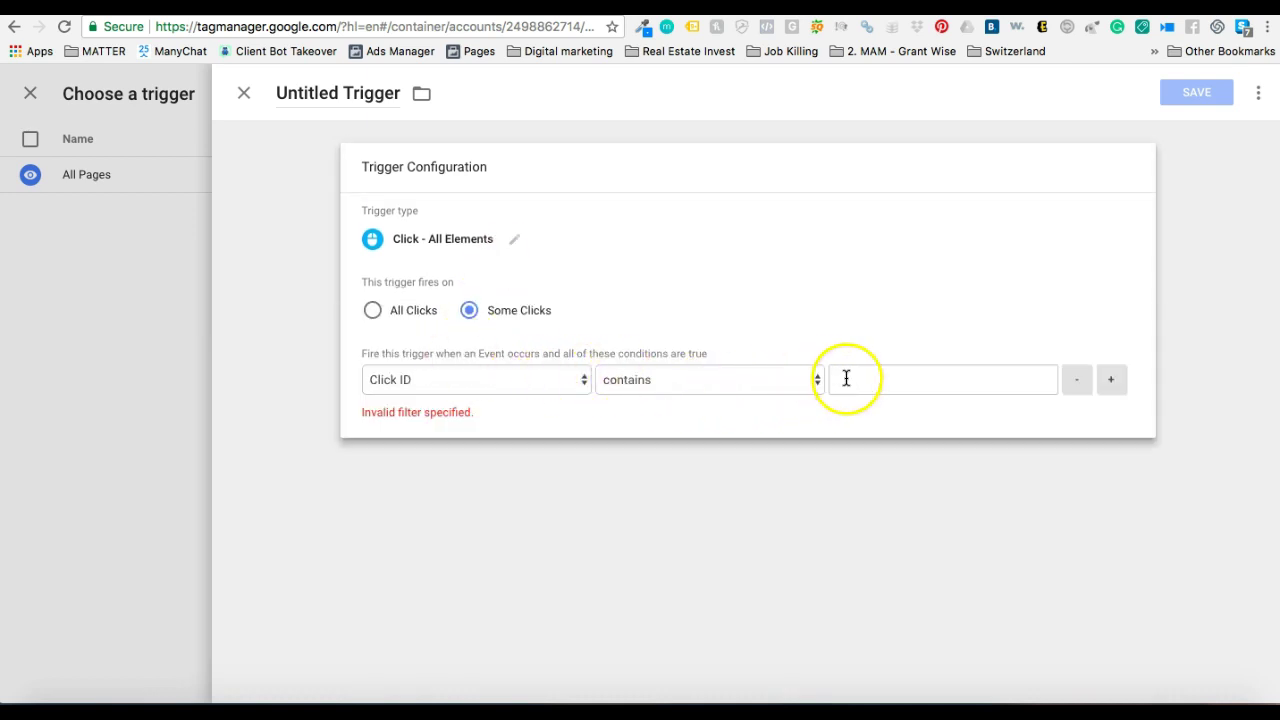
pyautogui.click(877, 380)
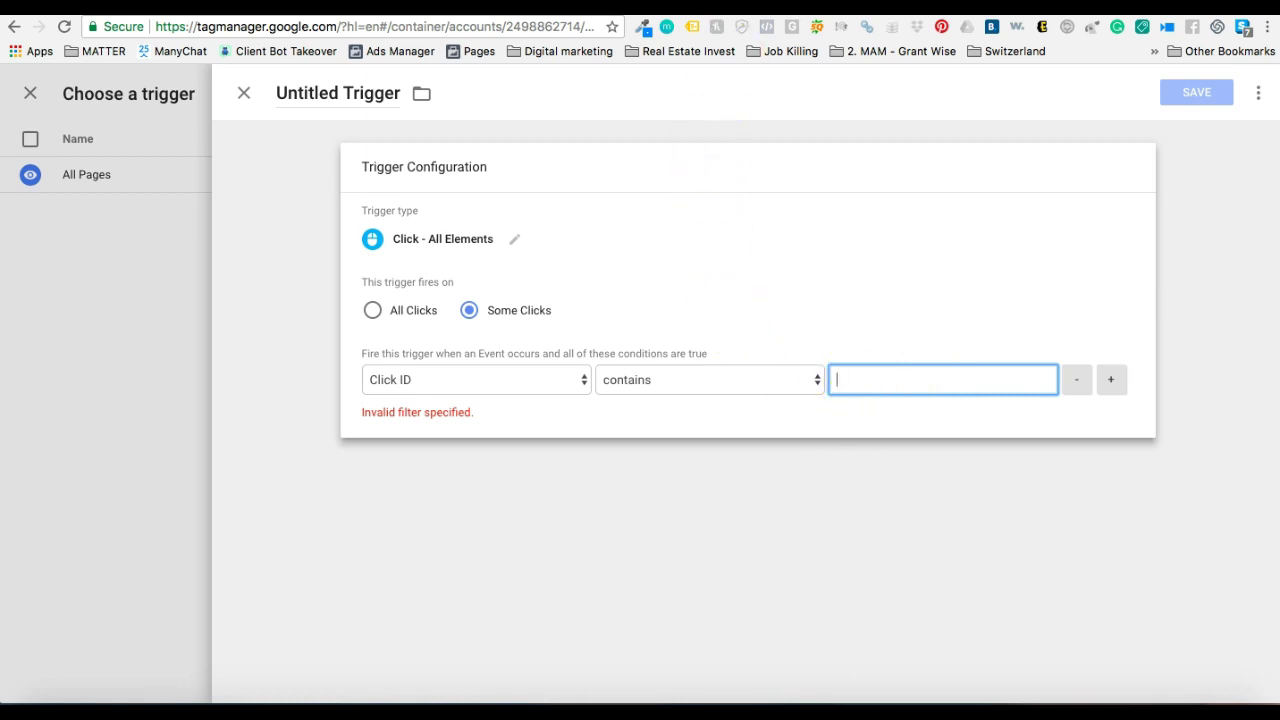
# Inspect the Add to Cart button on the store's Product 1 page and copy its id, AddToCart-product-template, into the Click ID condition's value
pyautogui.hotkey('ctrl', 'Tab')
pyautogui.click(401, 289)
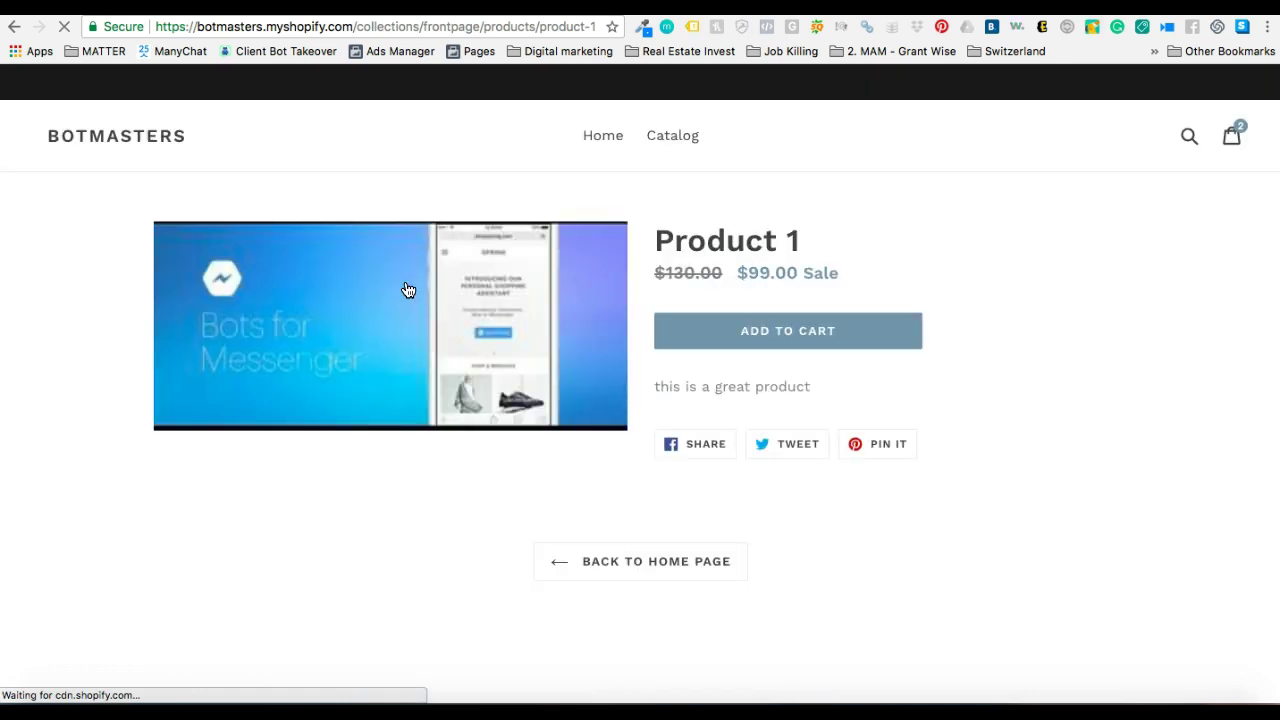
pyautogui.rightClick(784, 337)
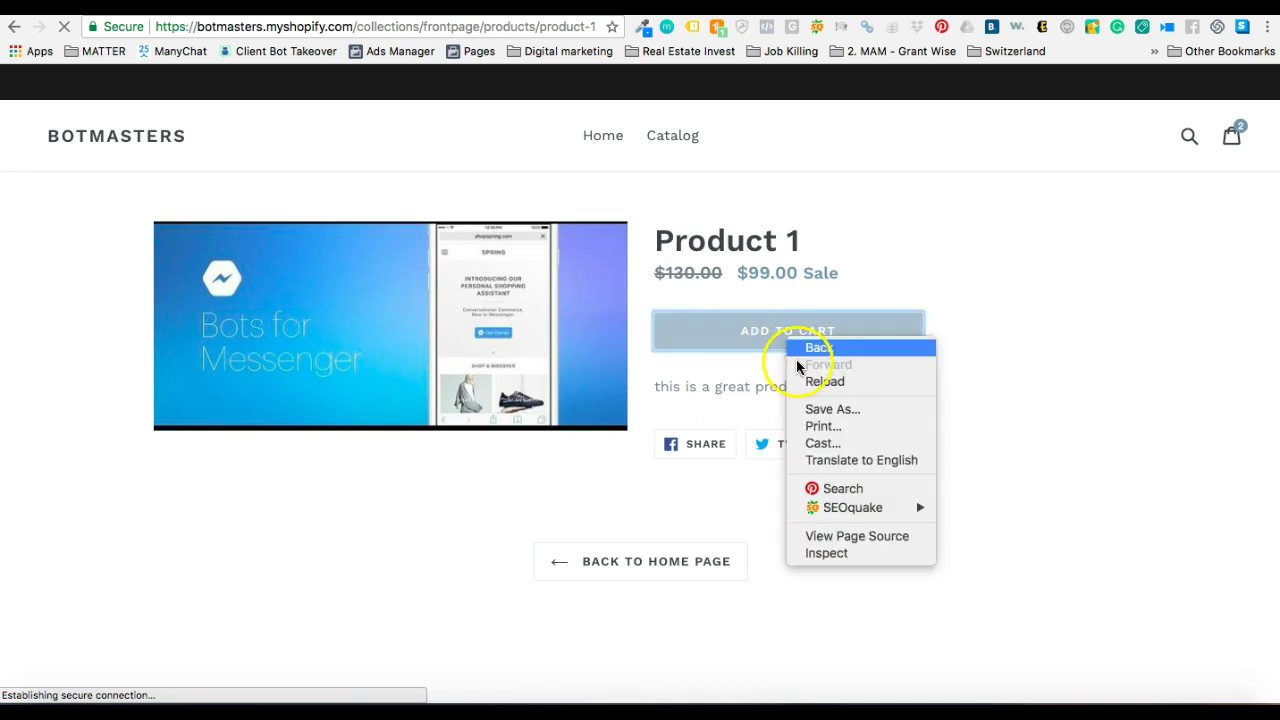
pyautogui.click(821, 553)
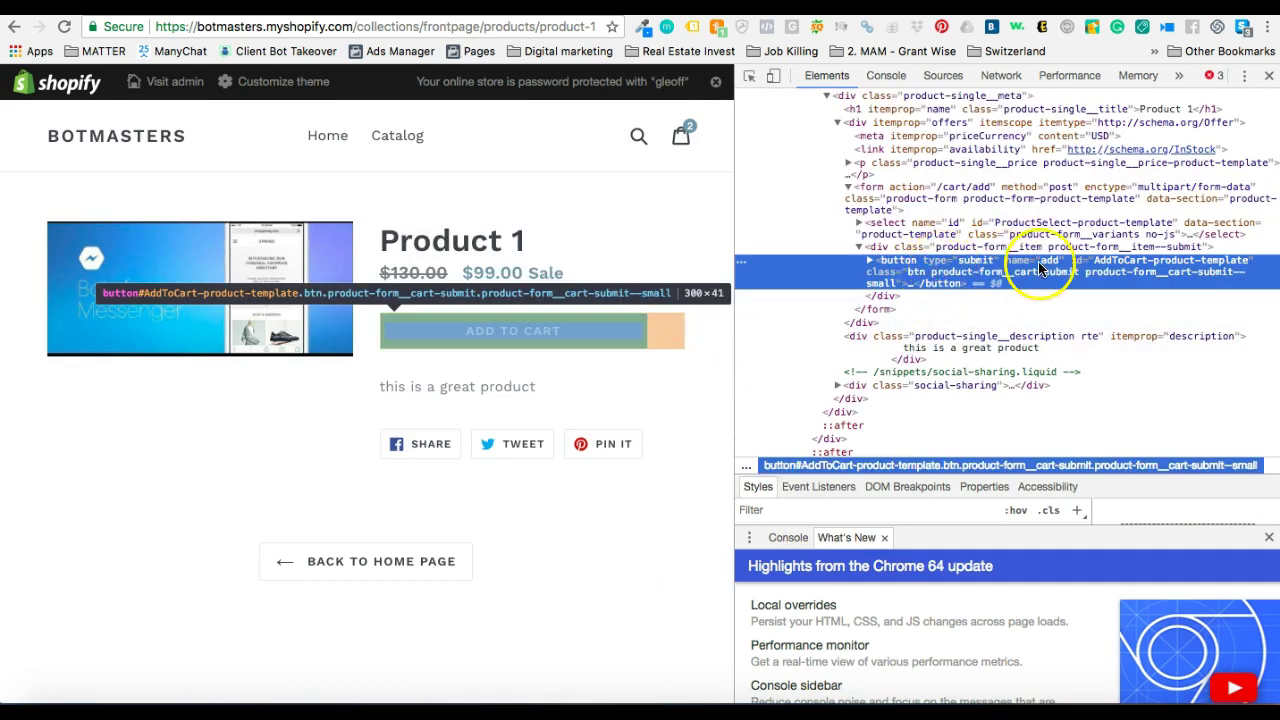
pyautogui.doubleClick(1202, 265)
pyautogui.hotkey('ctrl', 'c')
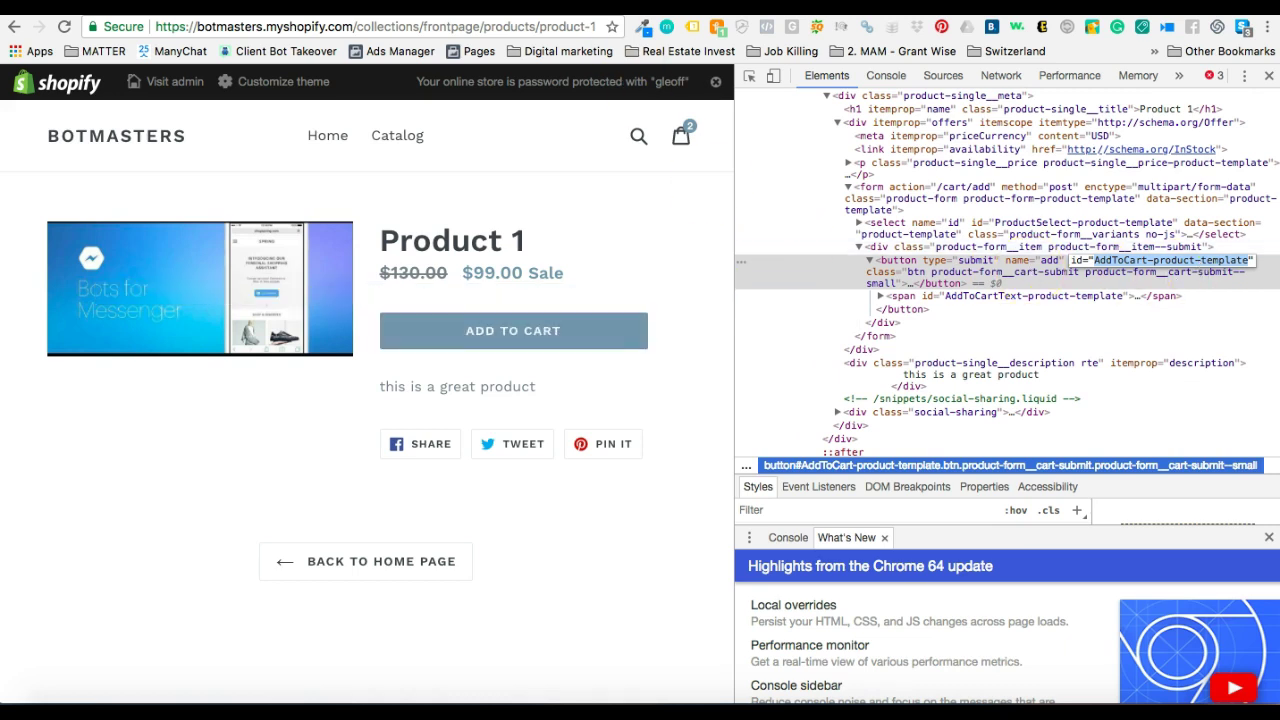
pyautogui.hotkey('ctrl', 'shift', 'Tab')
pyautogui.hotkey('ctrl', 'v')
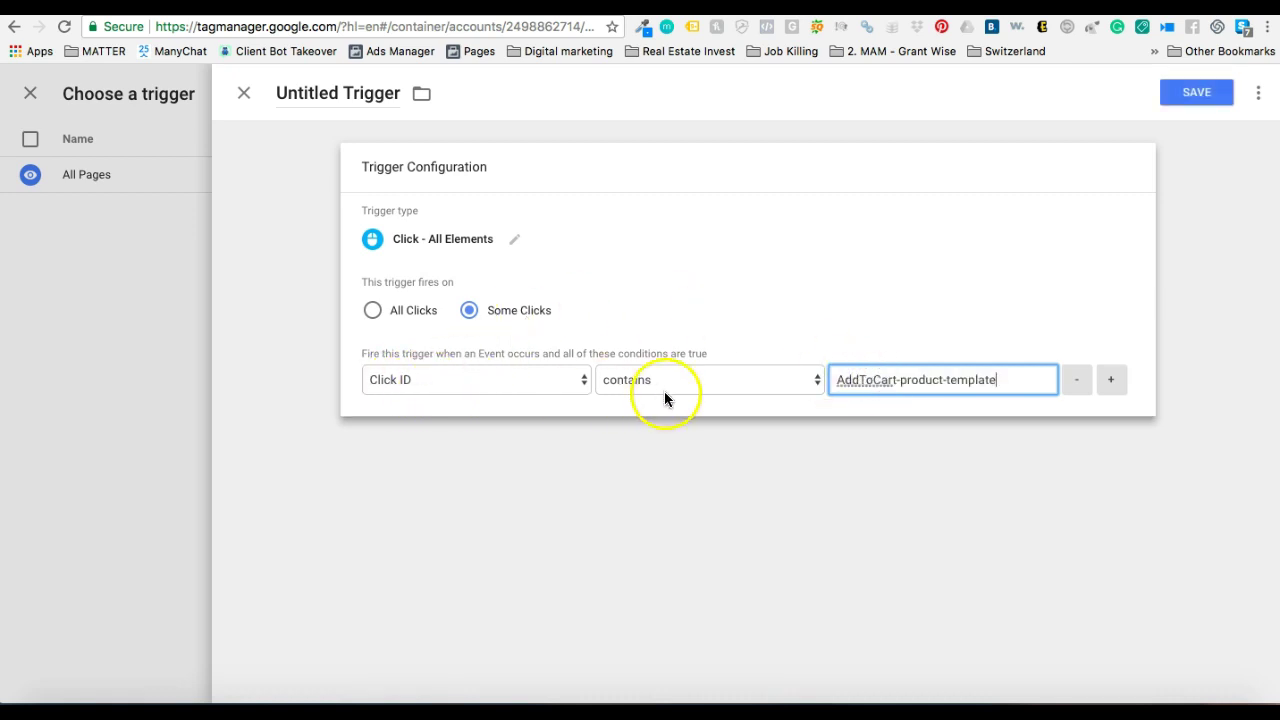
# Save the trigger under the name "AddToCart - Button Click" and save the tag with it attached
pyautogui.click(1180, 100)
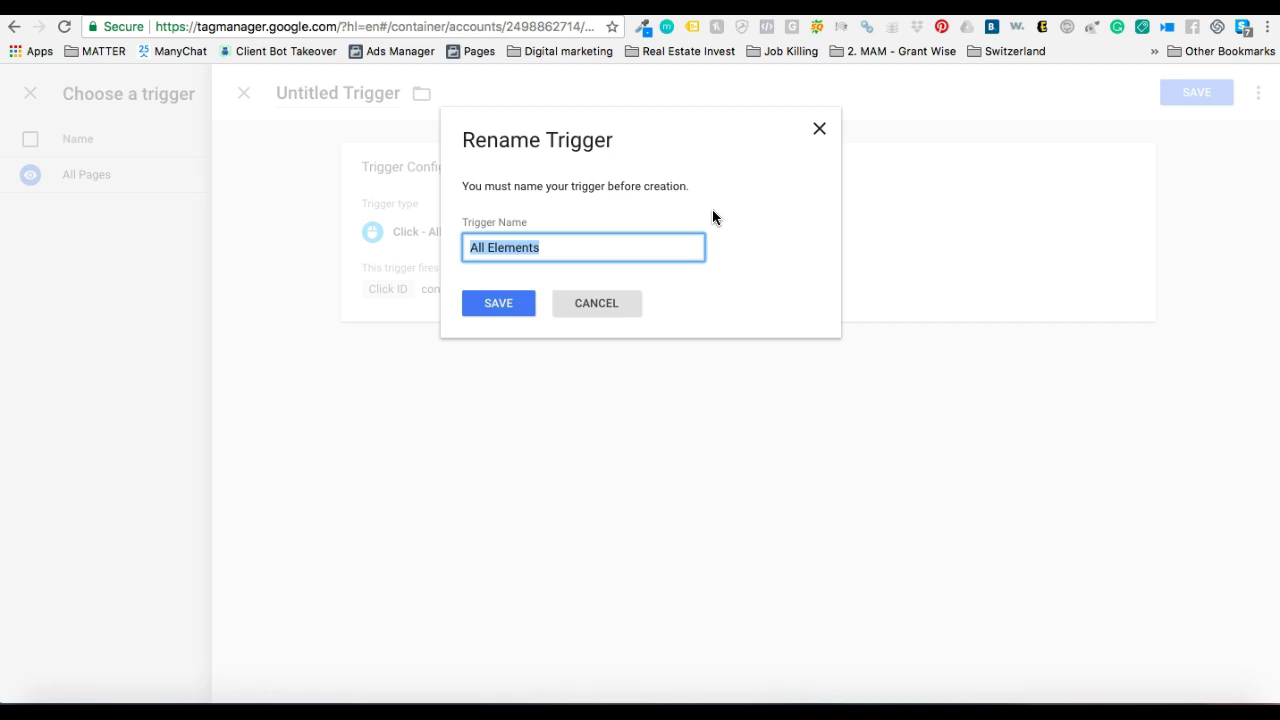
pyautogui.write('A')
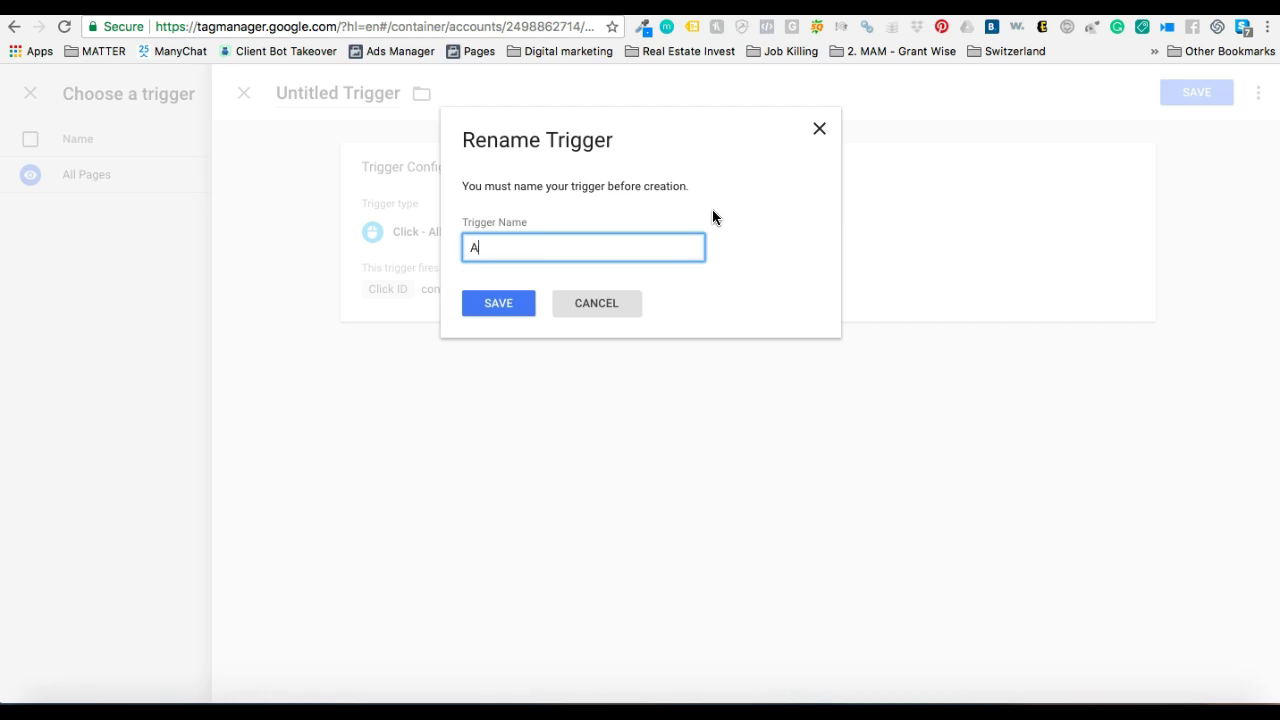
pyautogui.write('ddToCart - Button Click')
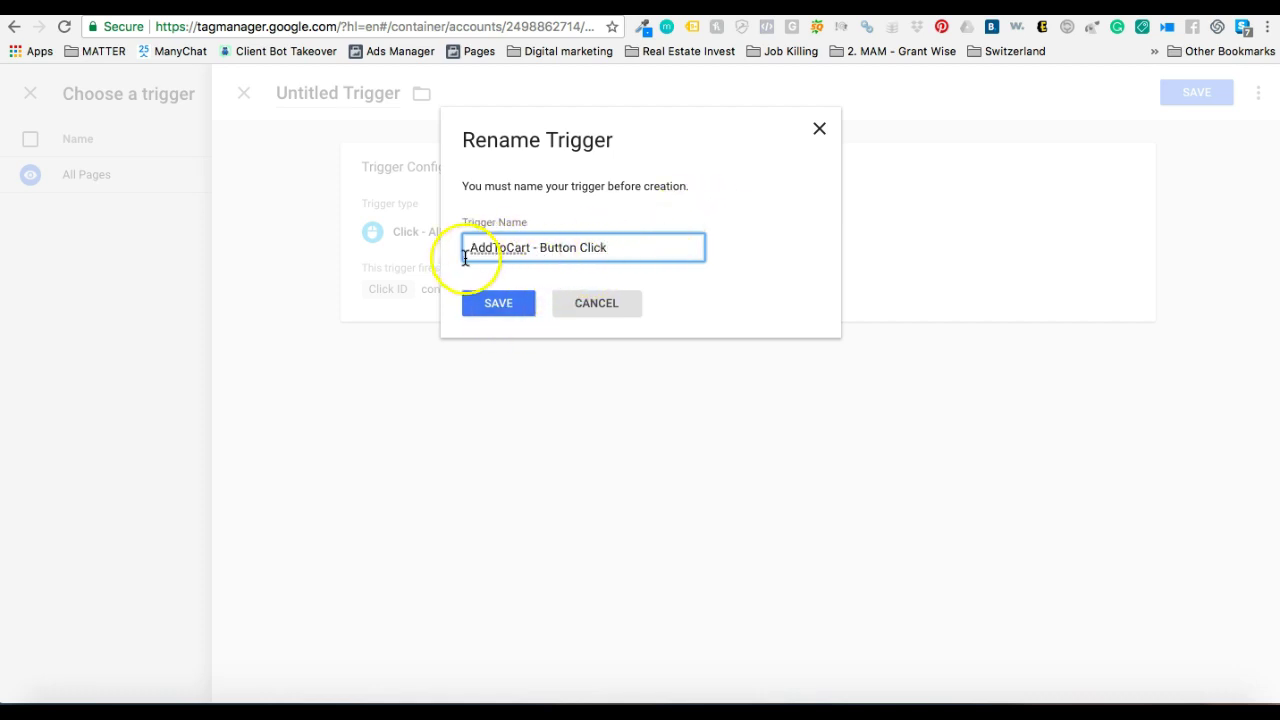
pyautogui.click(492, 305)
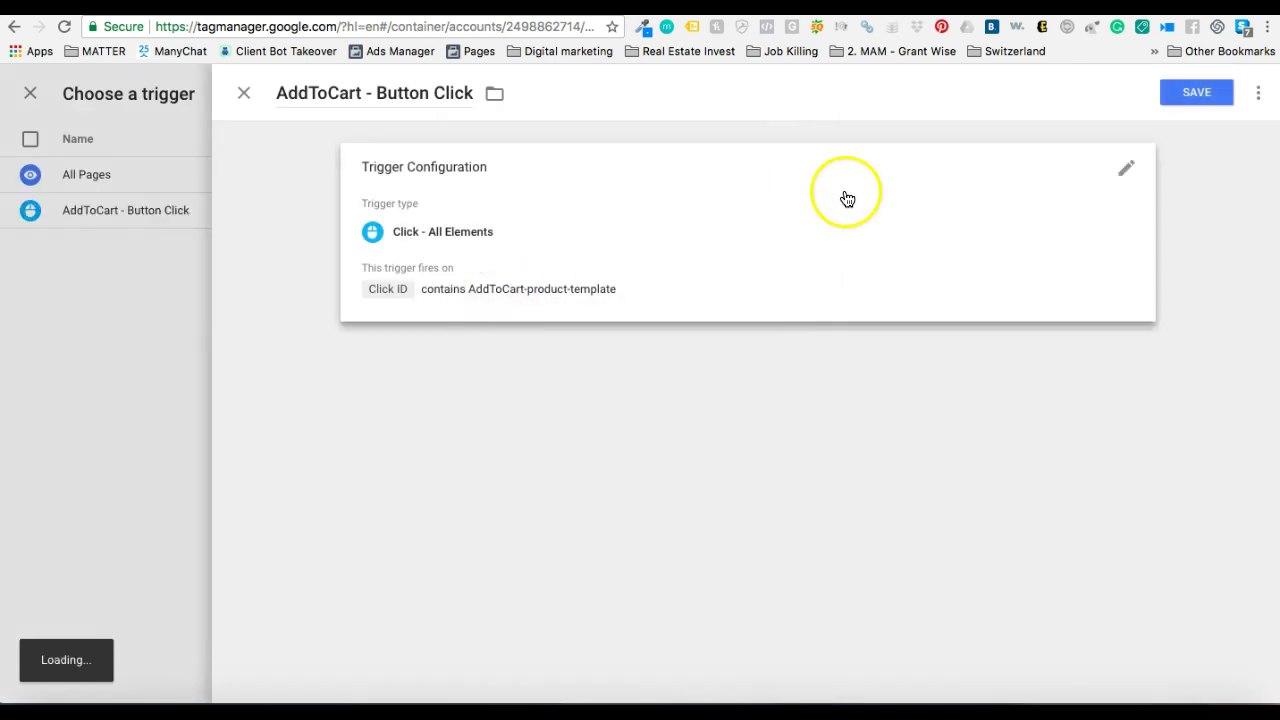
pyautogui.click(1180, 92)
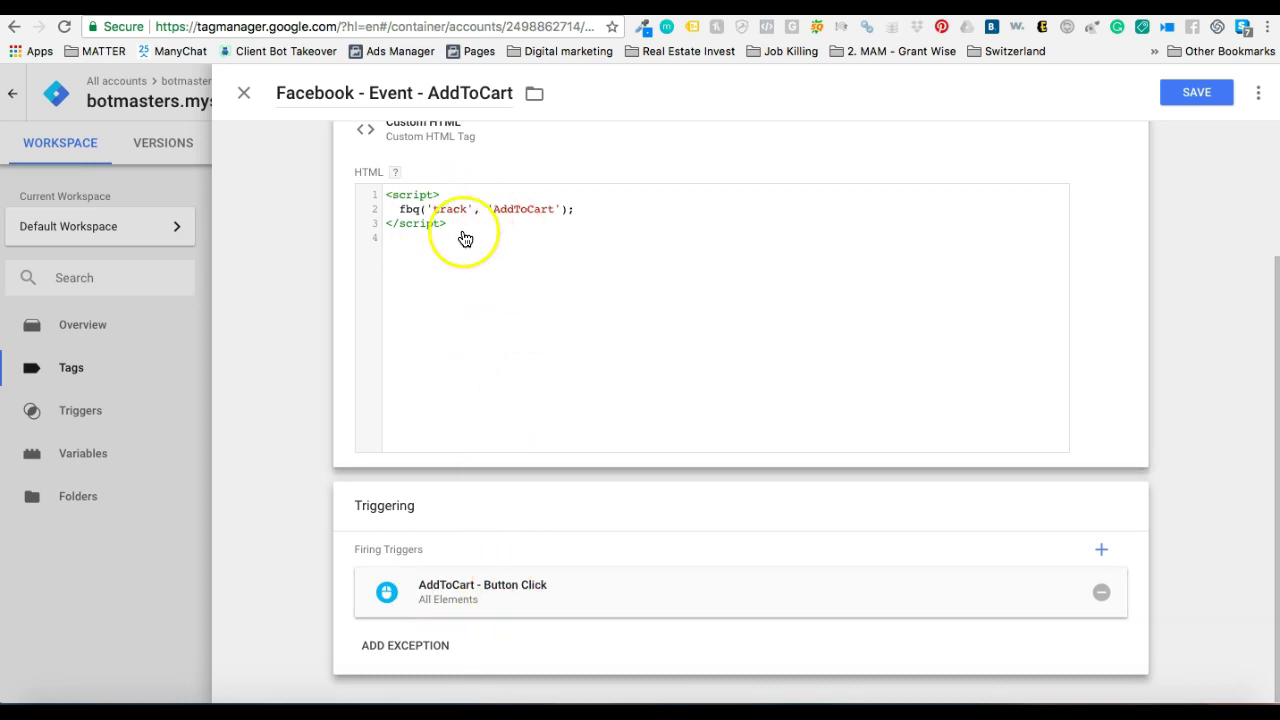
pyautogui.click(1185, 106)
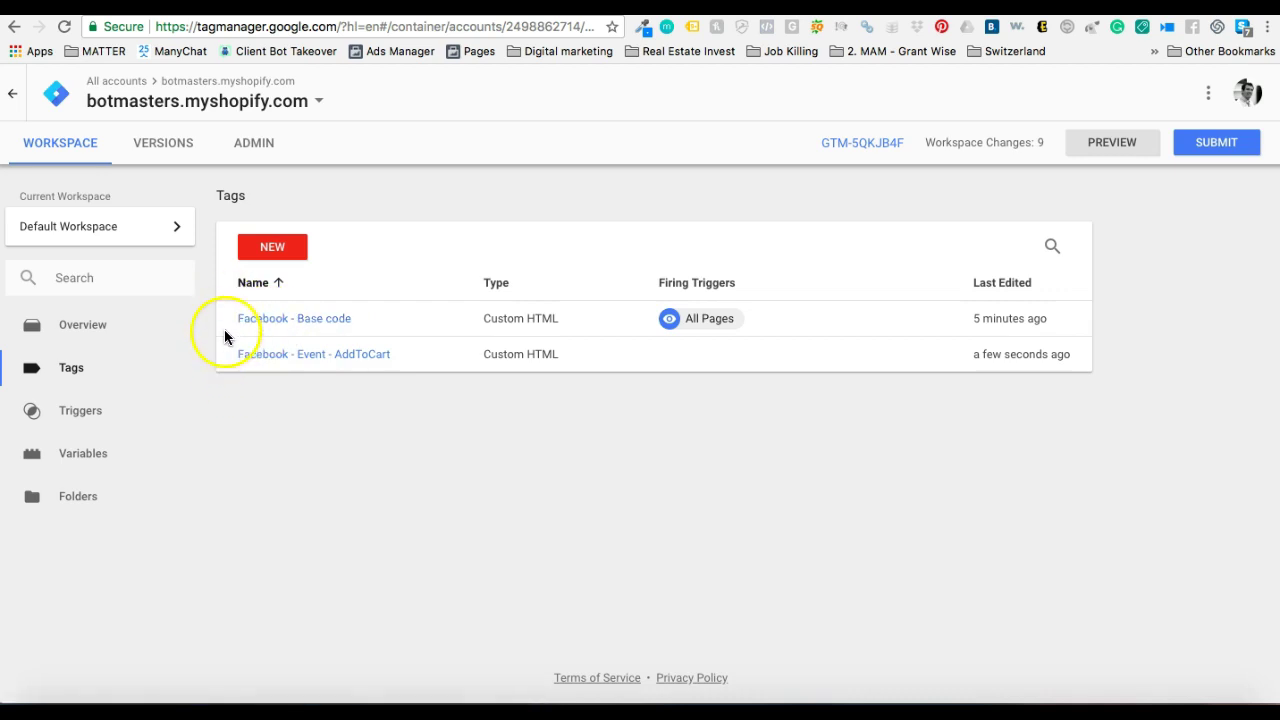
# Reopen the "Facebook - Event - AddToCart" tag for editing and expand its advanced Tag Sequencing settings
pyautogui.click(349, 357)
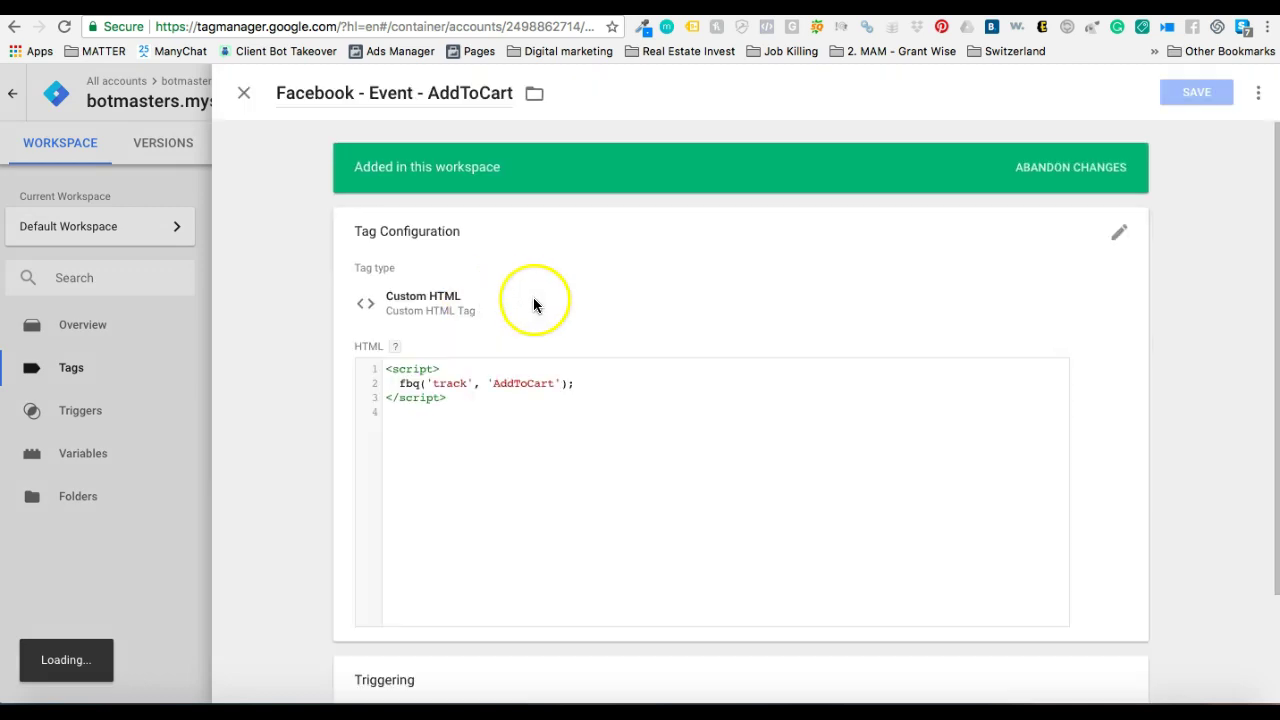
pyautogui.scroll(-3, 533, 383)
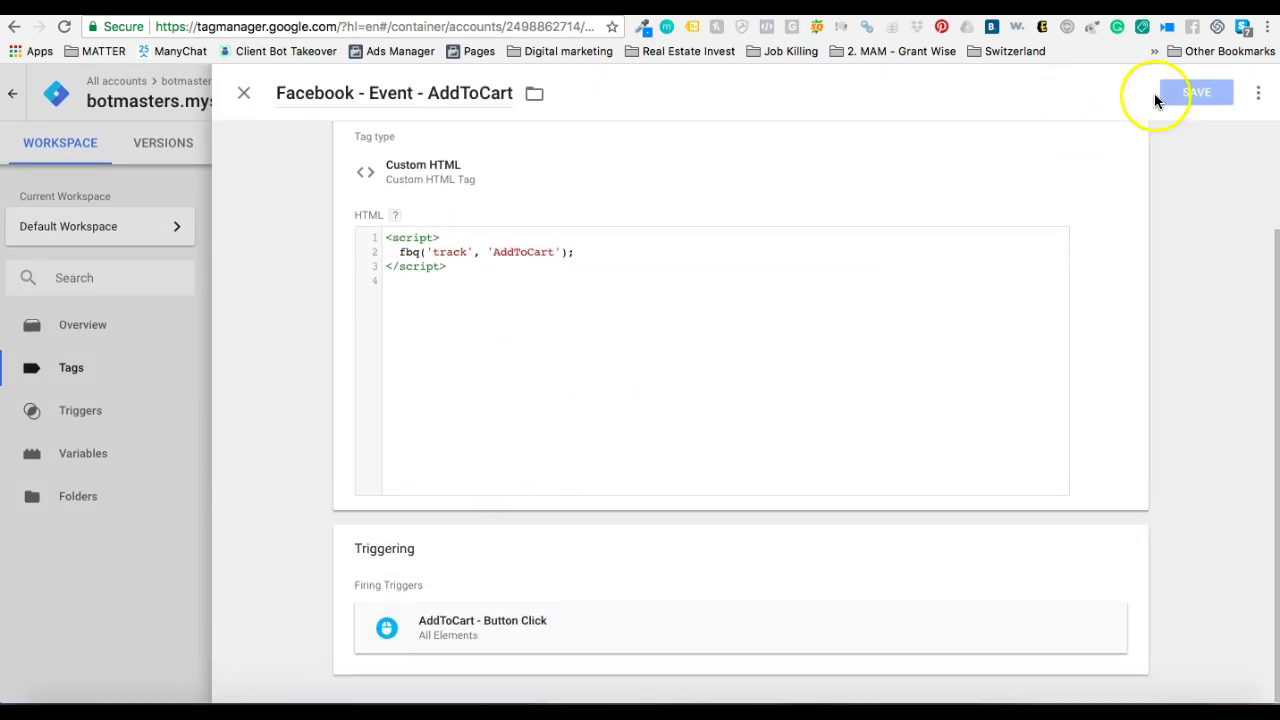
pyautogui.click(478, 455)
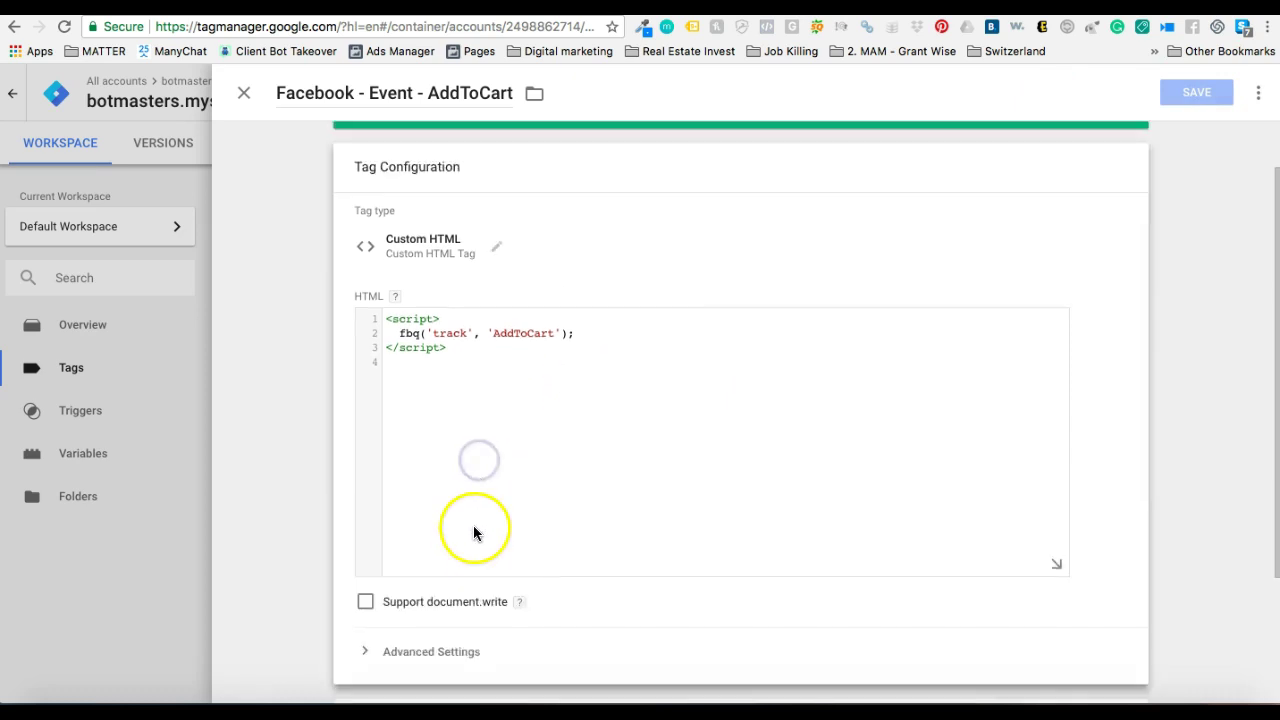
pyautogui.click(421, 514)
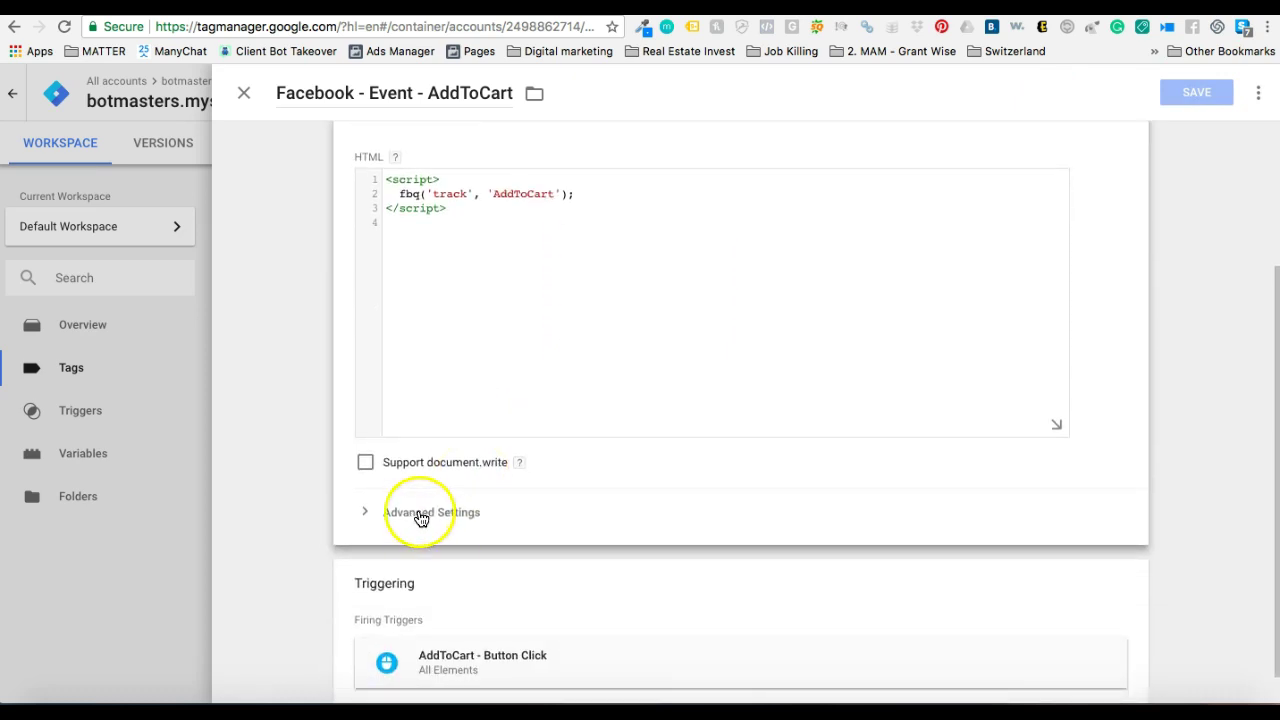
pyautogui.scroll(-4, 471, 517)
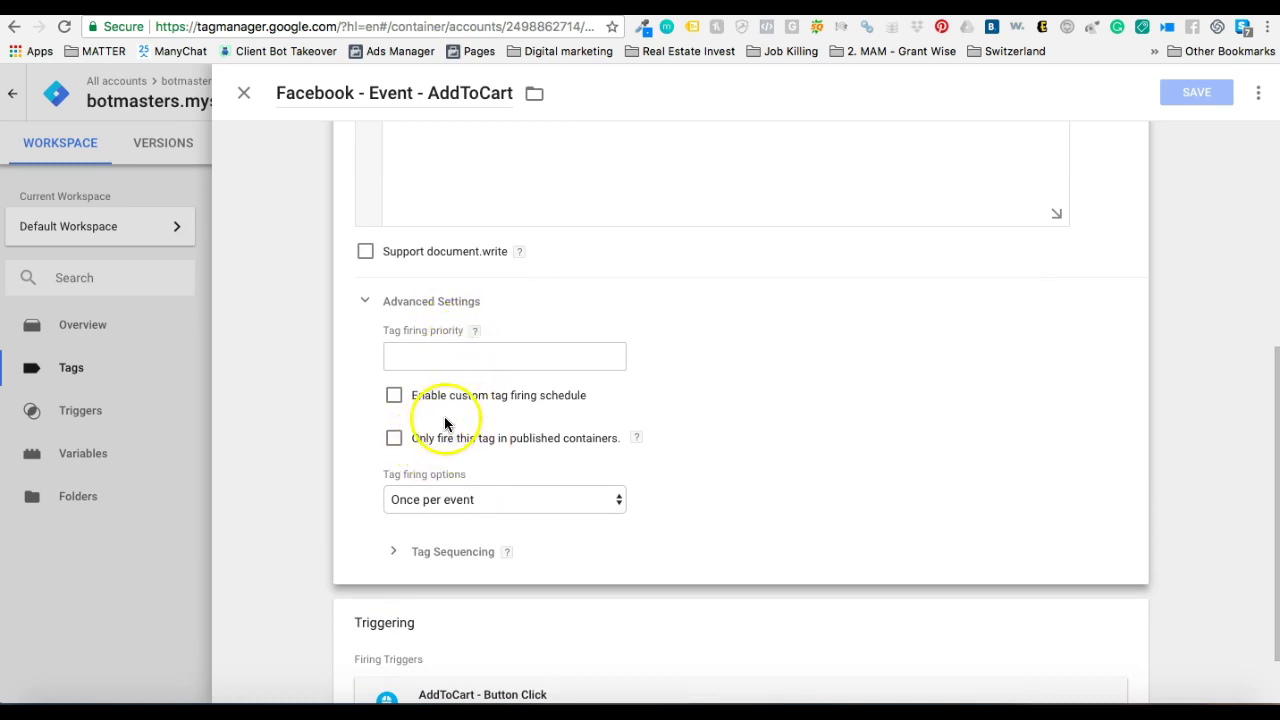
pyautogui.click(446, 558)
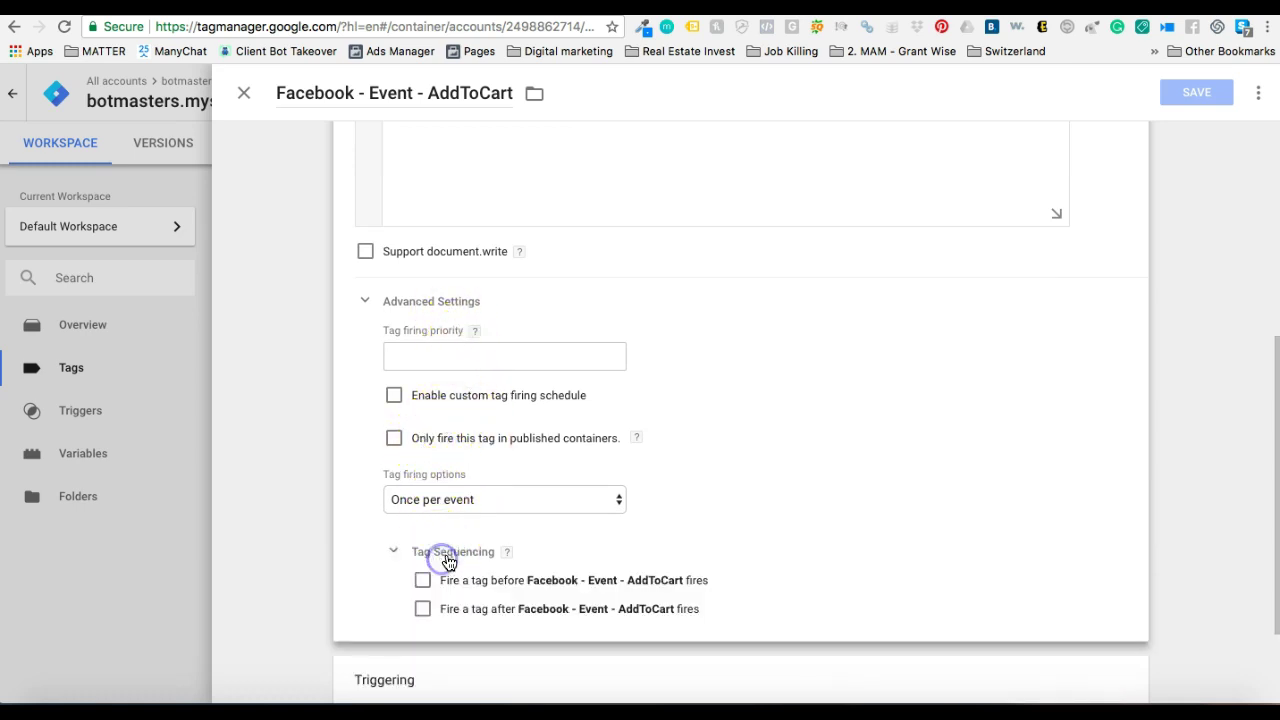
pyautogui.scroll(-1, 490, 540)
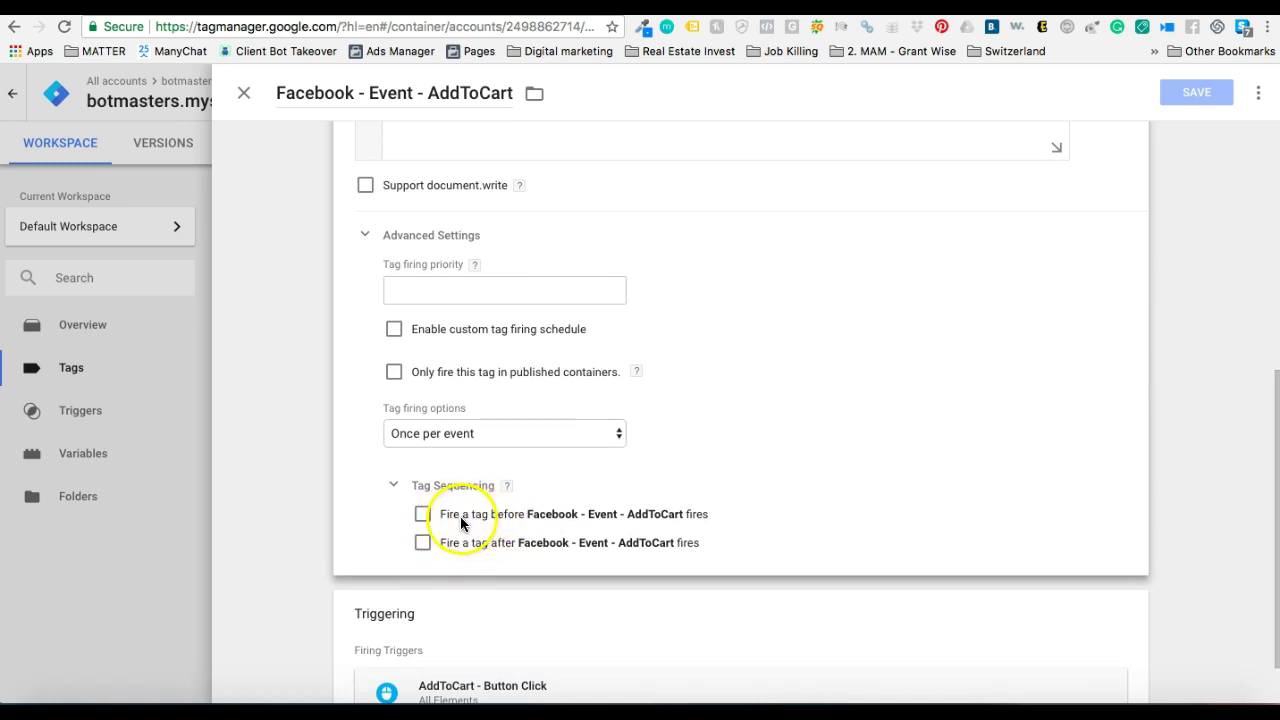
# Set "Facebook - Base code" as the setup tag that fires before the AddToCart event tag, and save the tag
pyautogui.click(490, 519)
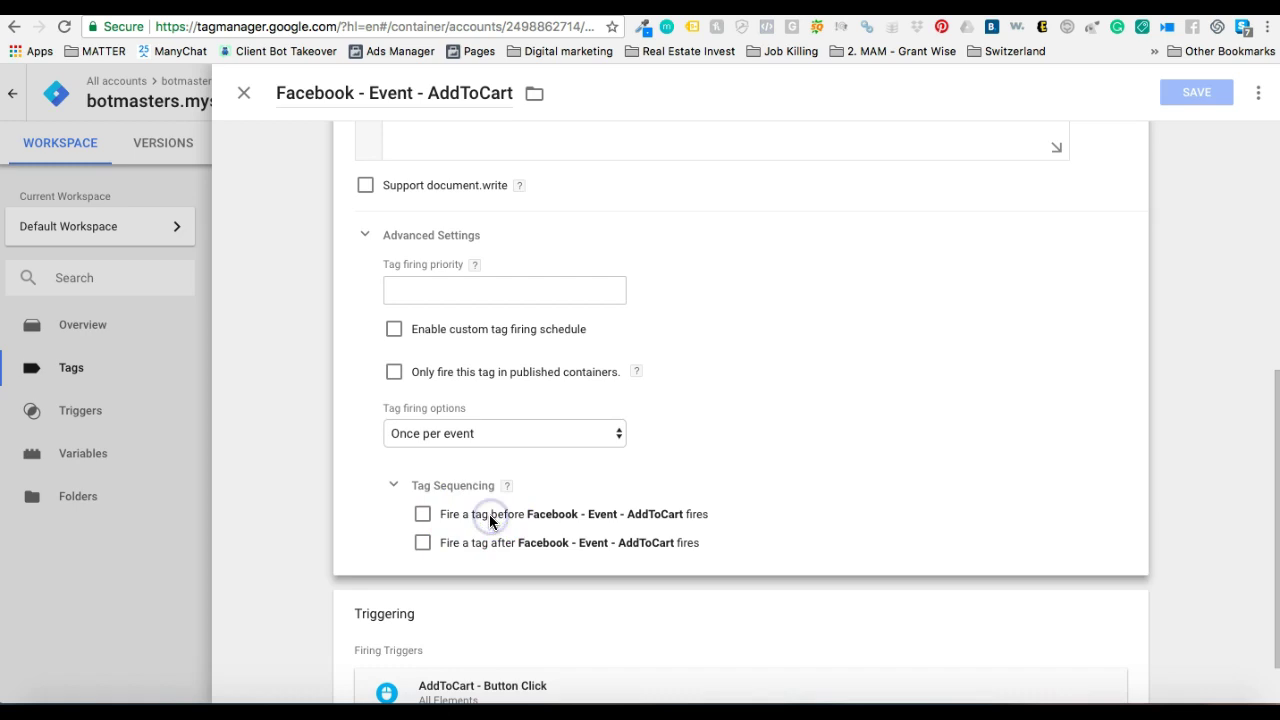
pyautogui.click(423, 514)
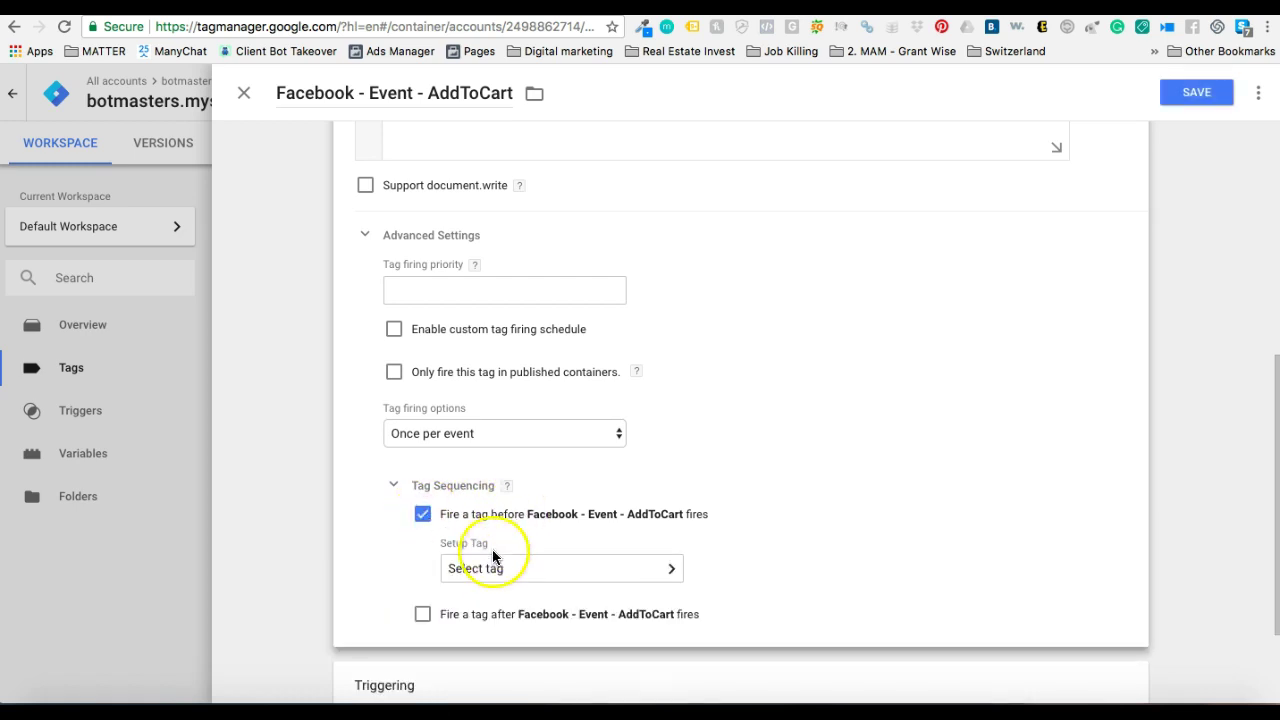
pyautogui.click(488, 568)
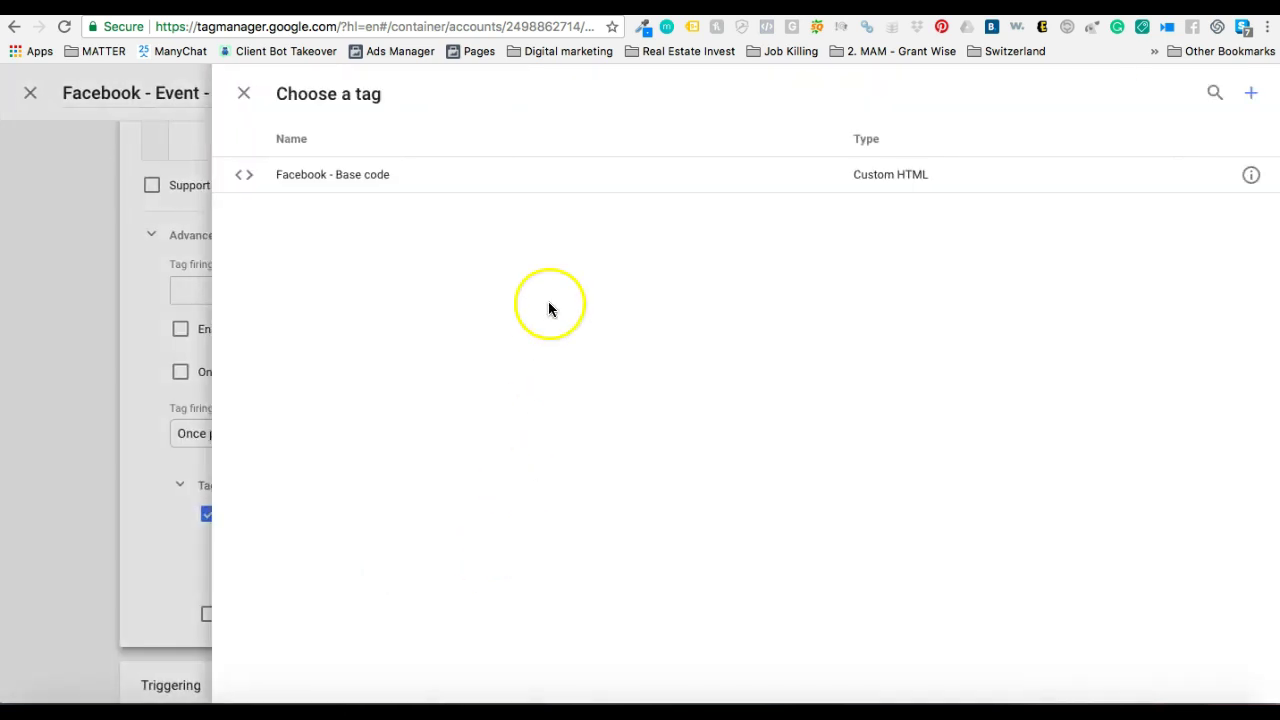
pyautogui.click(388, 180)
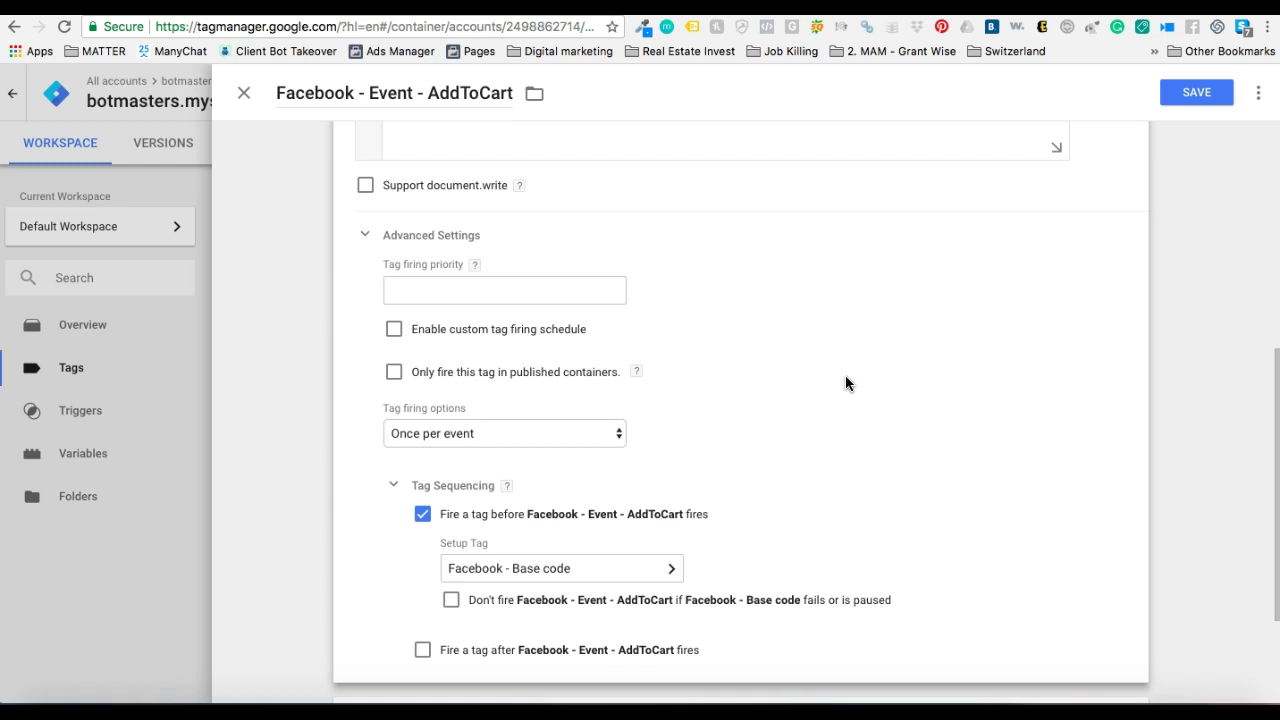
pyautogui.click(1197, 93)
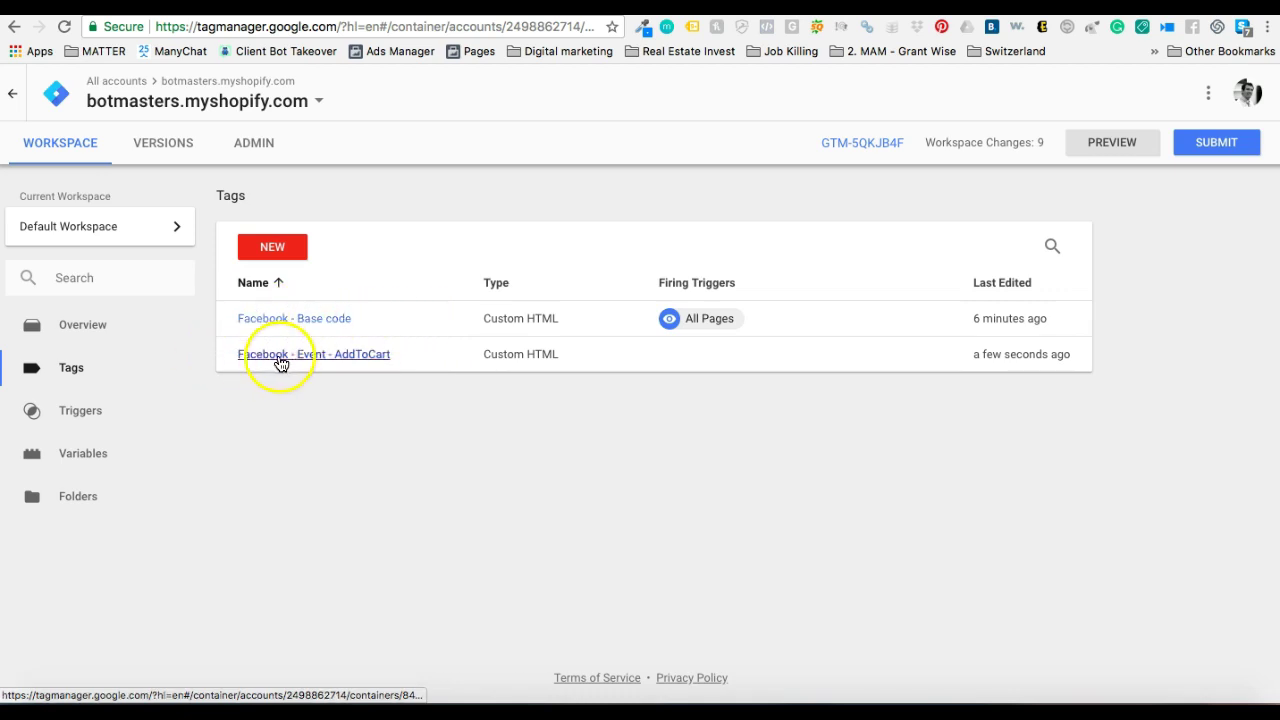
# Start preview mode for the Default Workspace and switch to the store's Product 1 page
pyautogui.click(344, 434)
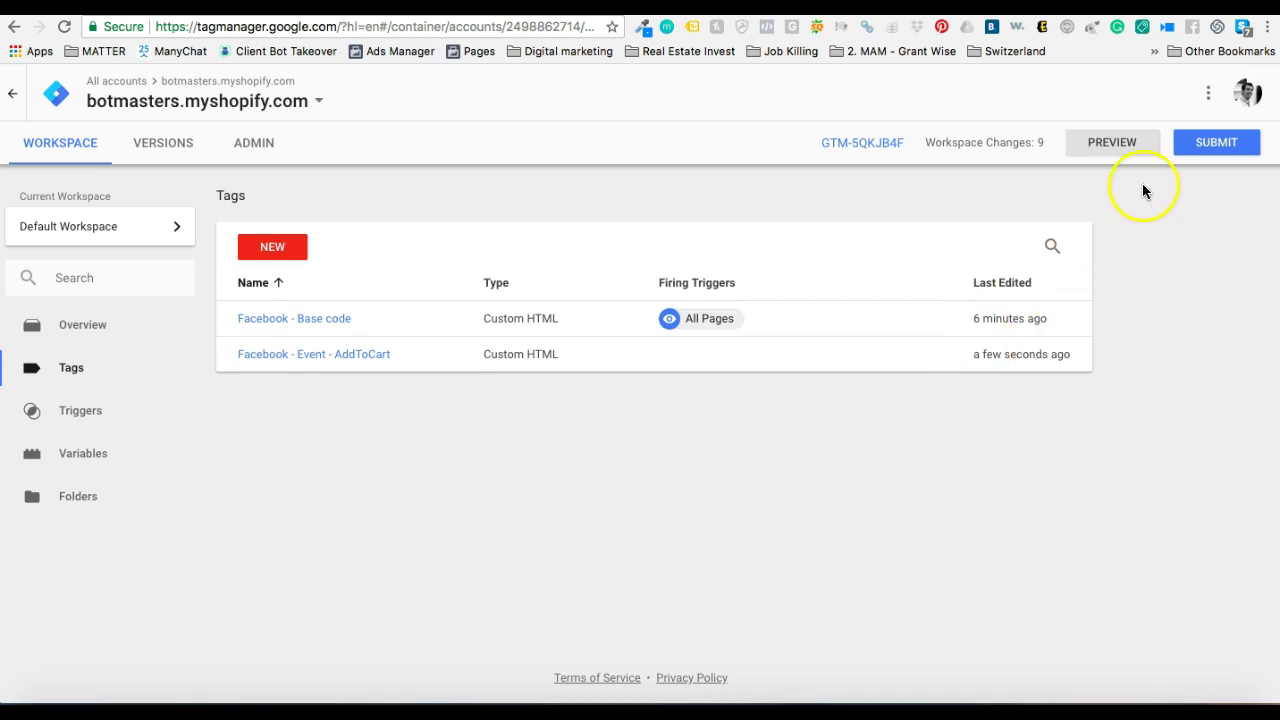
pyautogui.click(1127, 143)
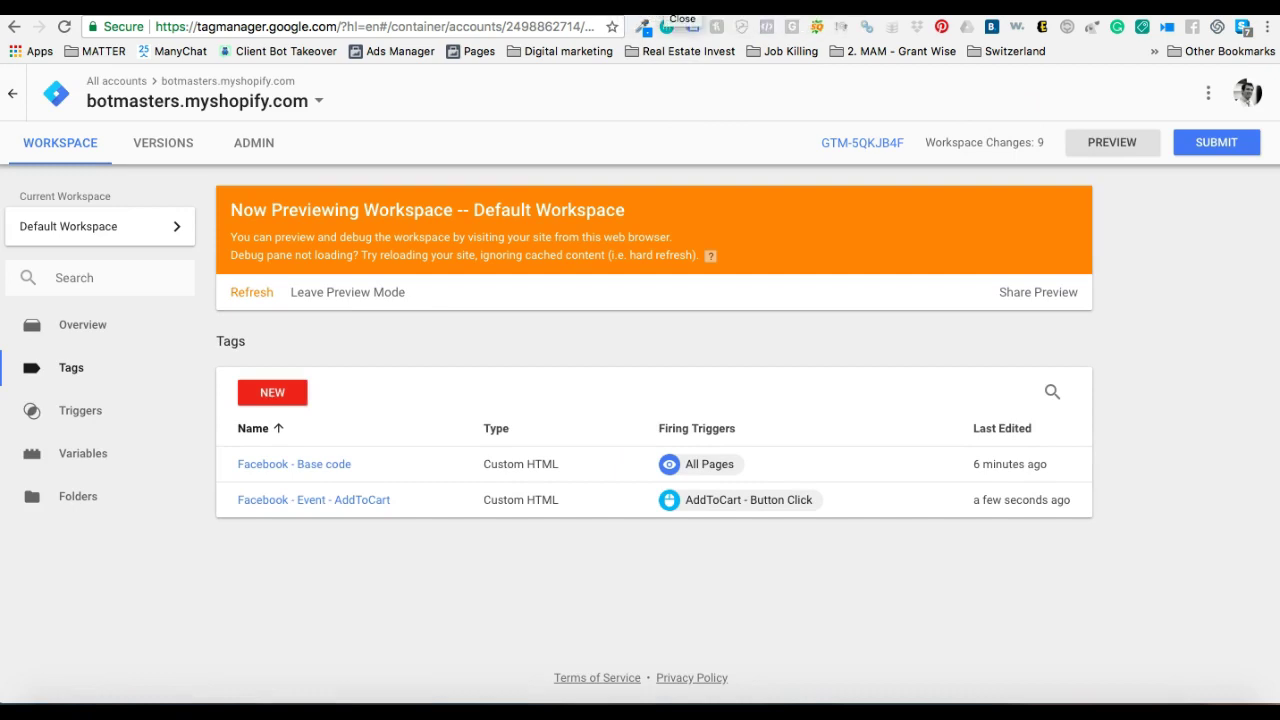
pyautogui.click(706, 2)
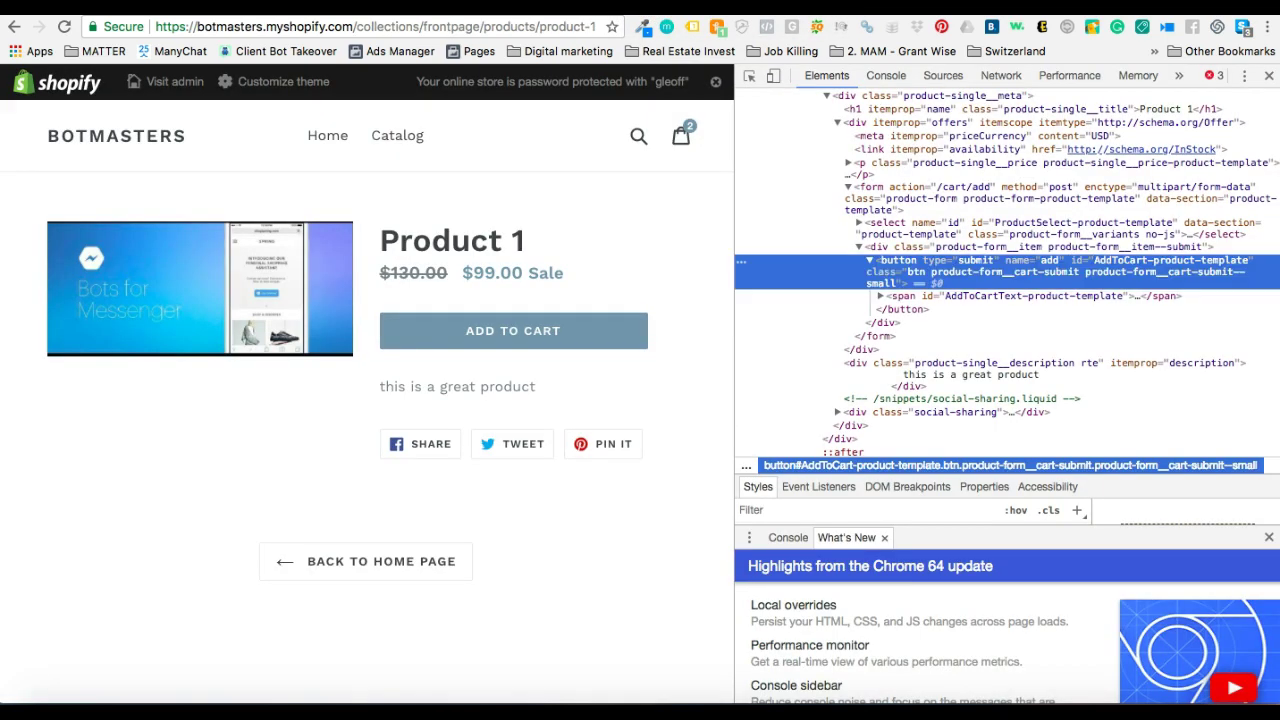
# Close the developer tools and reload the Product 1 page to check the fired and unfired tags in the debug pane
pyautogui.click(1270, 77)
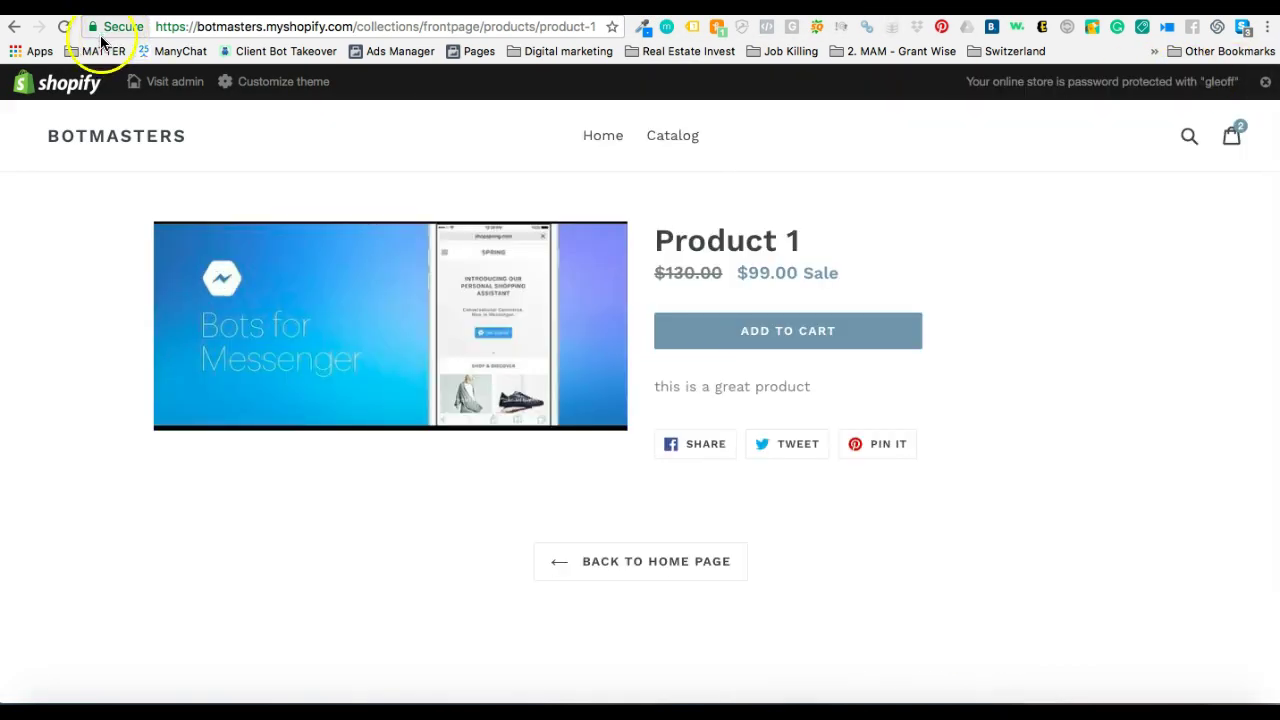
pyautogui.click(64, 30)
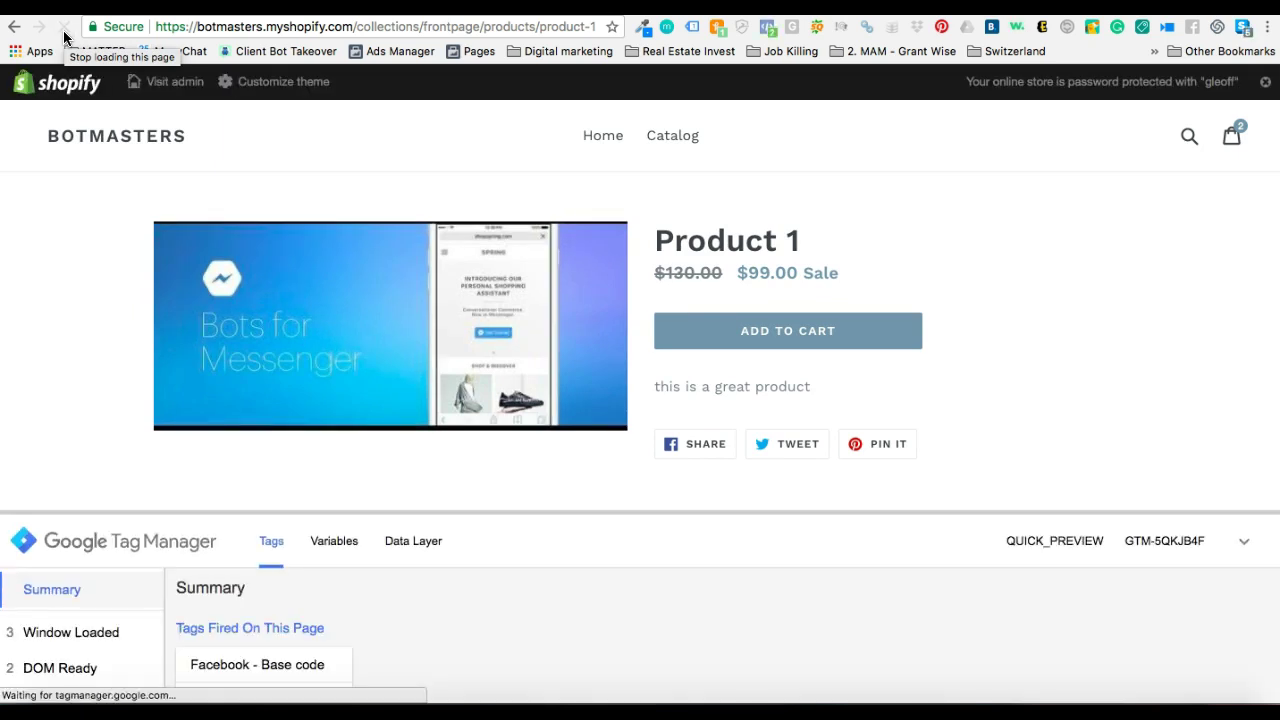
pyautogui.click(65, 27)
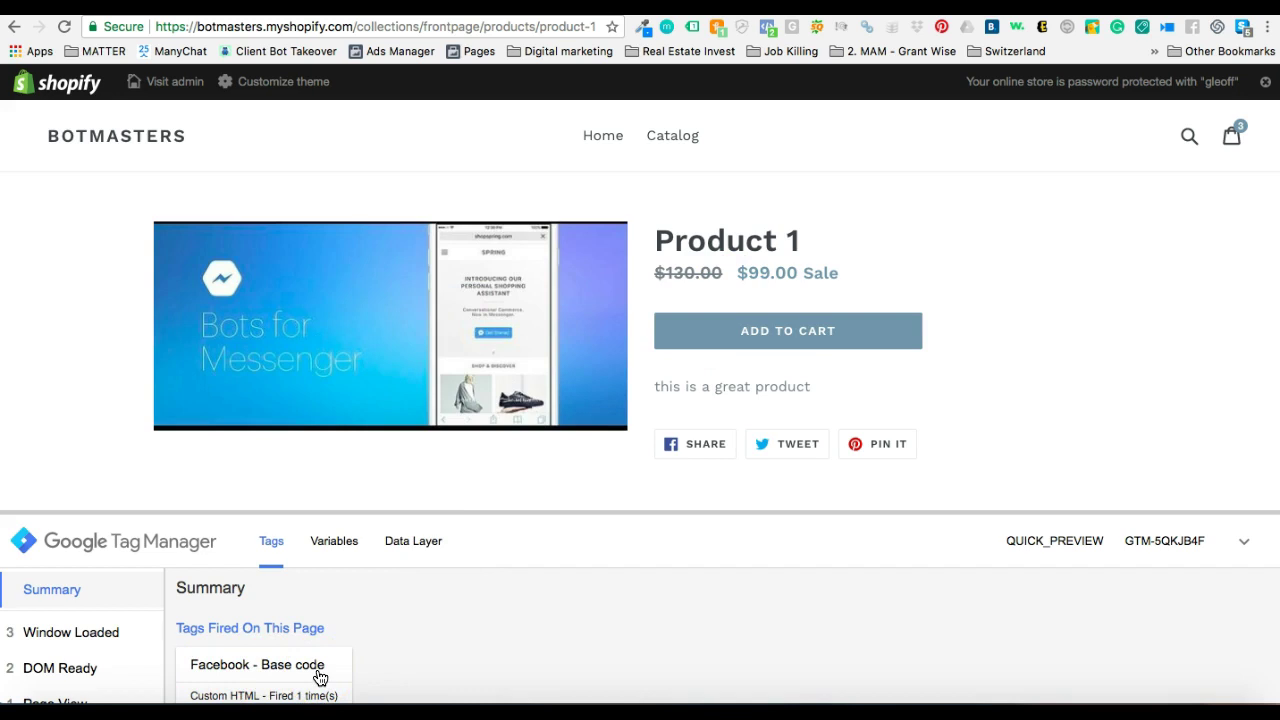
pyautogui.scroll(-5, 434, 626)
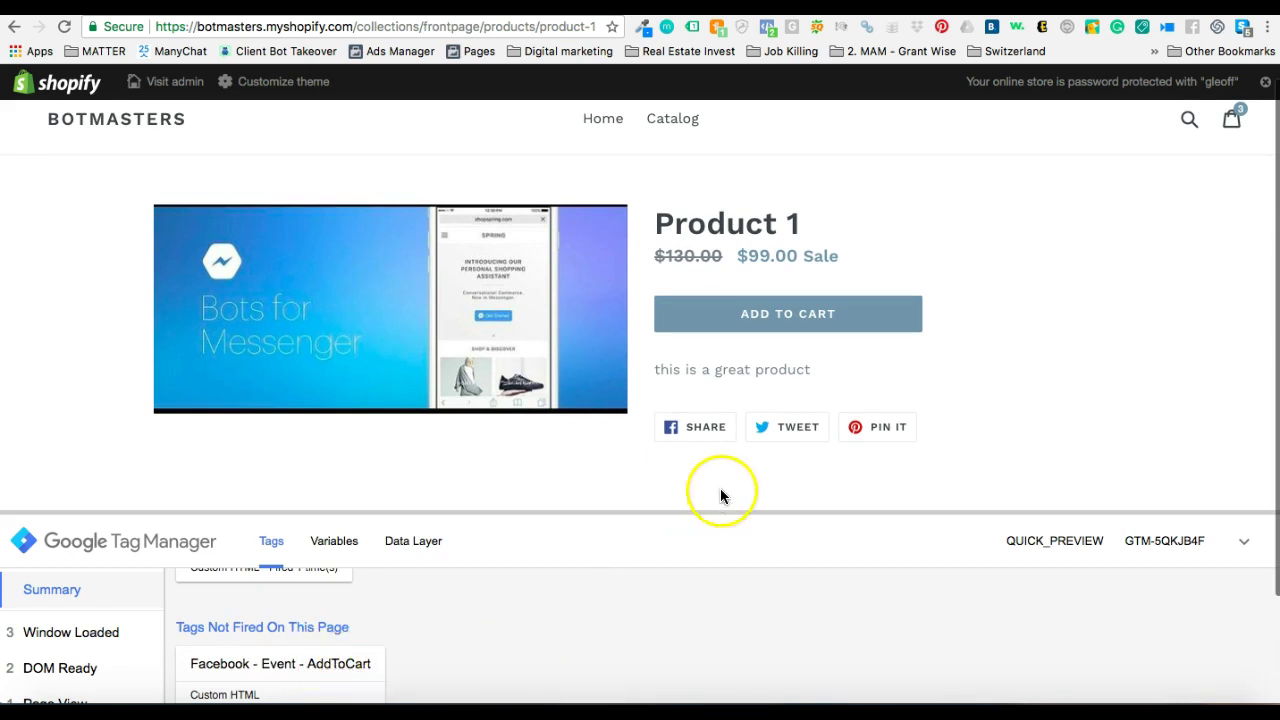
# Add Product 1 to the cart and open the "Facebook - Event - AddToCart" tag's properties in the debug pane
pyautogui.click(857, 317)
pyautogui.click(810, 326)
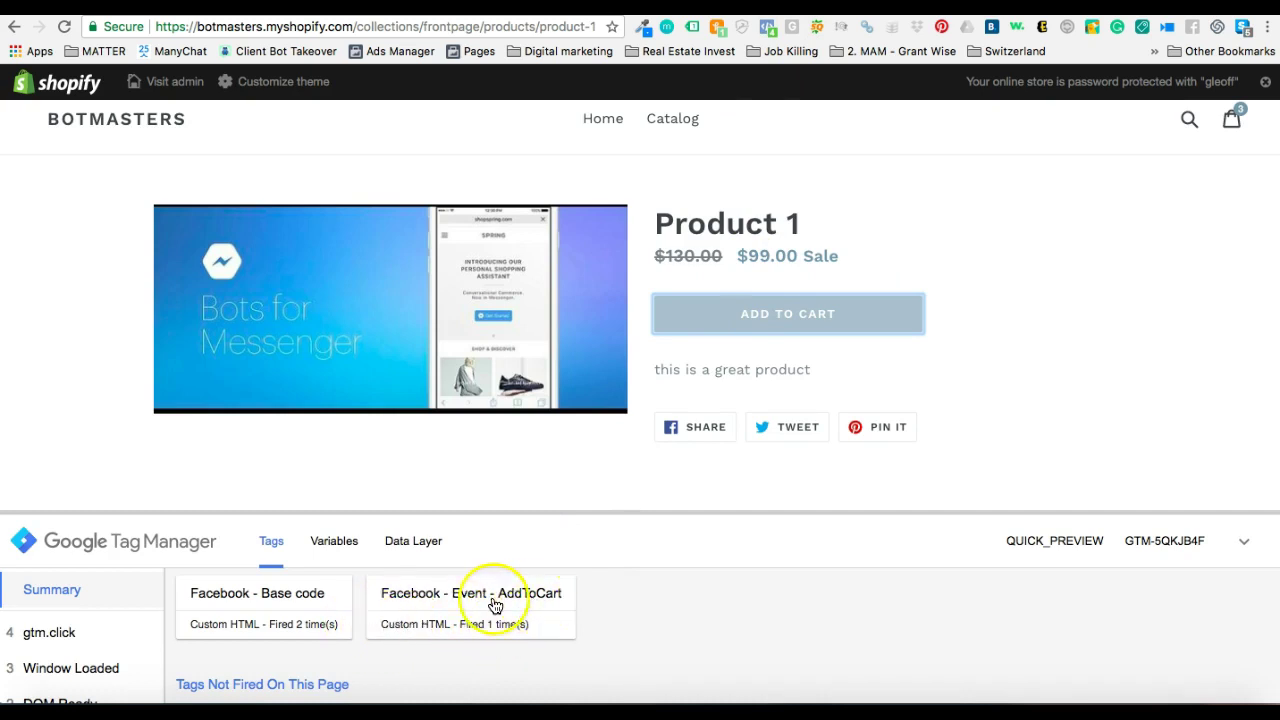
pyautogui.click(514, 631)
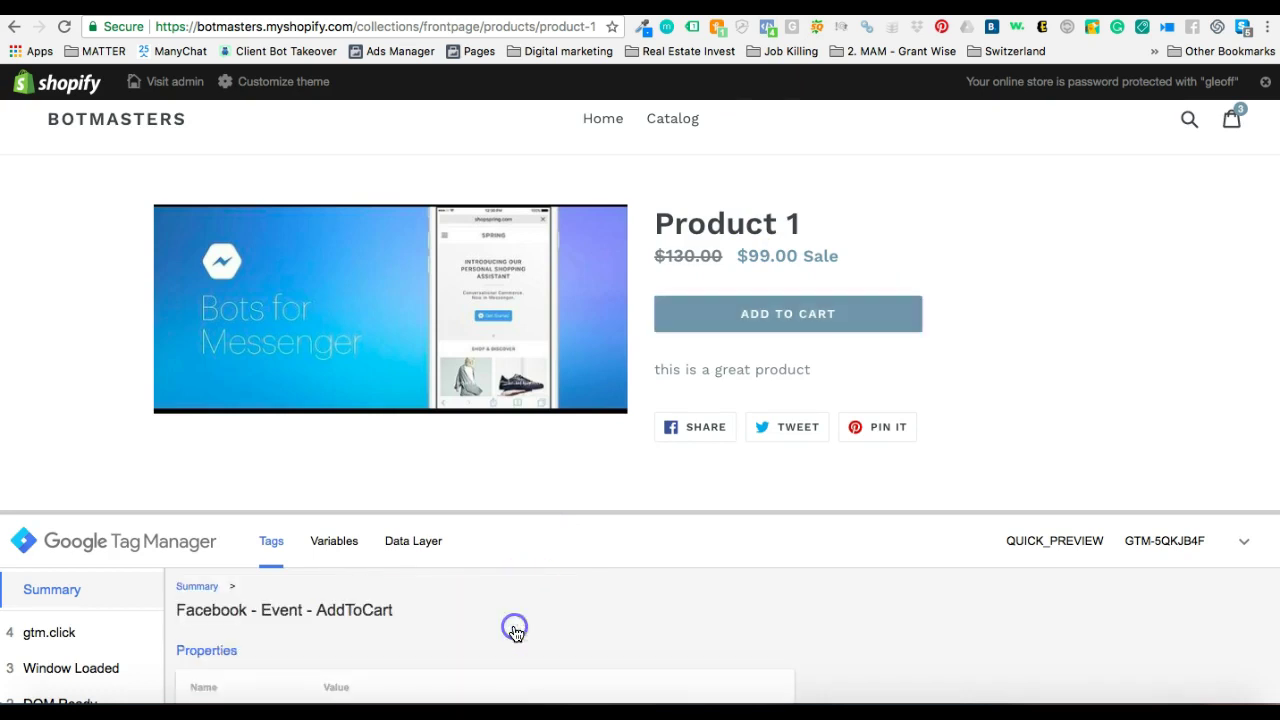
pyautogui.scroll(-3, 479, 630)
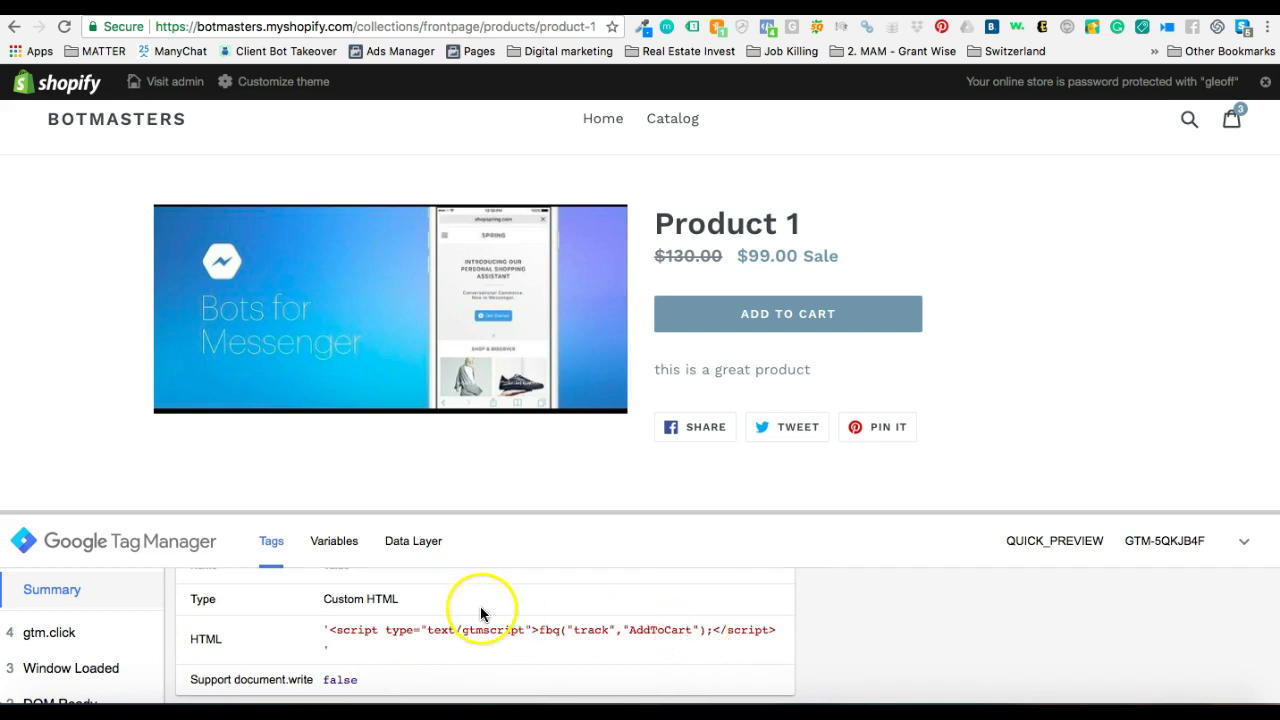
# Examine the data layer values recorded for the gtm.click event, including the element classes and element ID
pyautogui.click(424, 548)
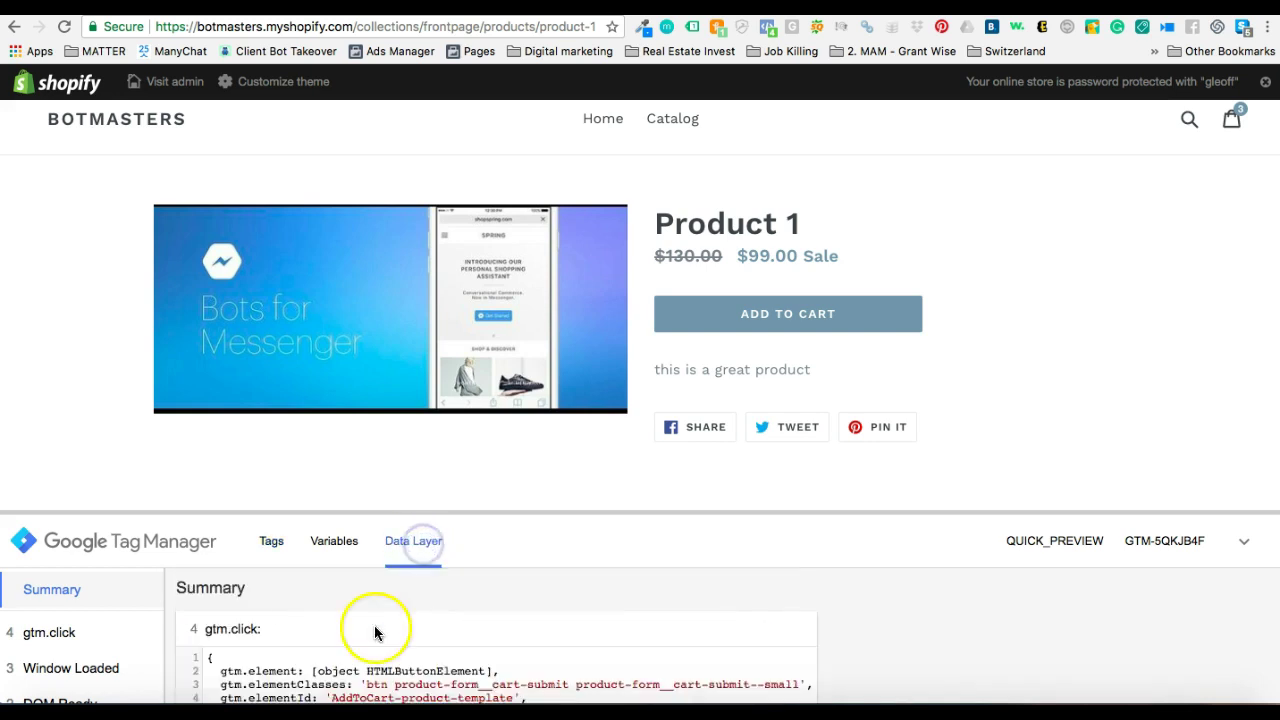
pyautogui.scroll(-1, 373, 658)
pyautogui.scroll(-1, 373, 658)
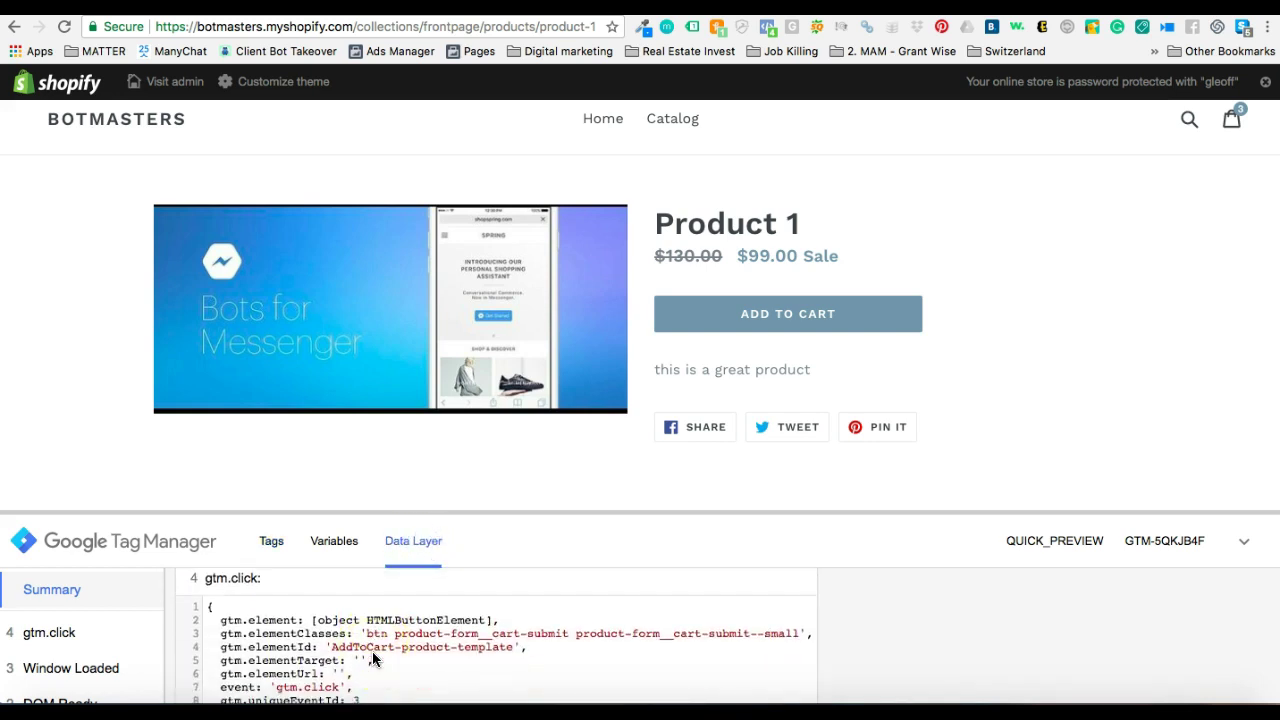
pyautogui.scroll(-1, 372, 658)
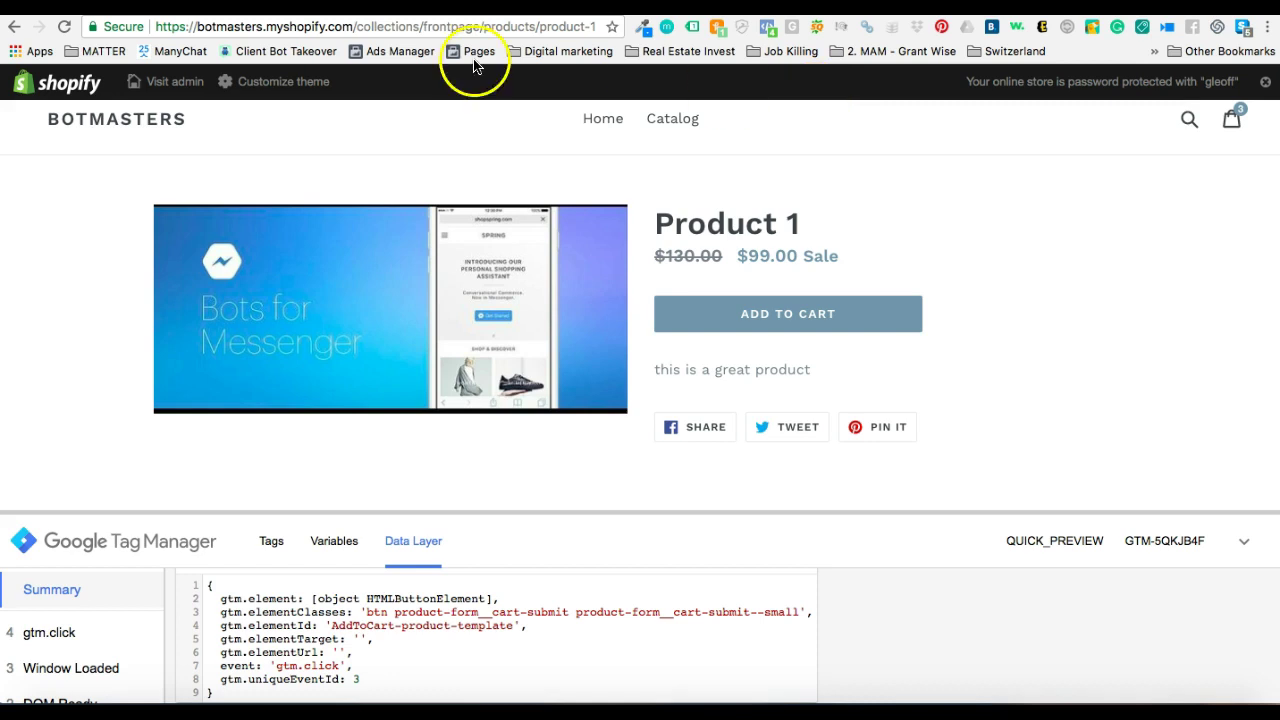
# Publish the workspace changes in Google Tag Manager to the Live environment without a version name or description, and return to the workspace's tag list
pyautogui.click(370, 2)
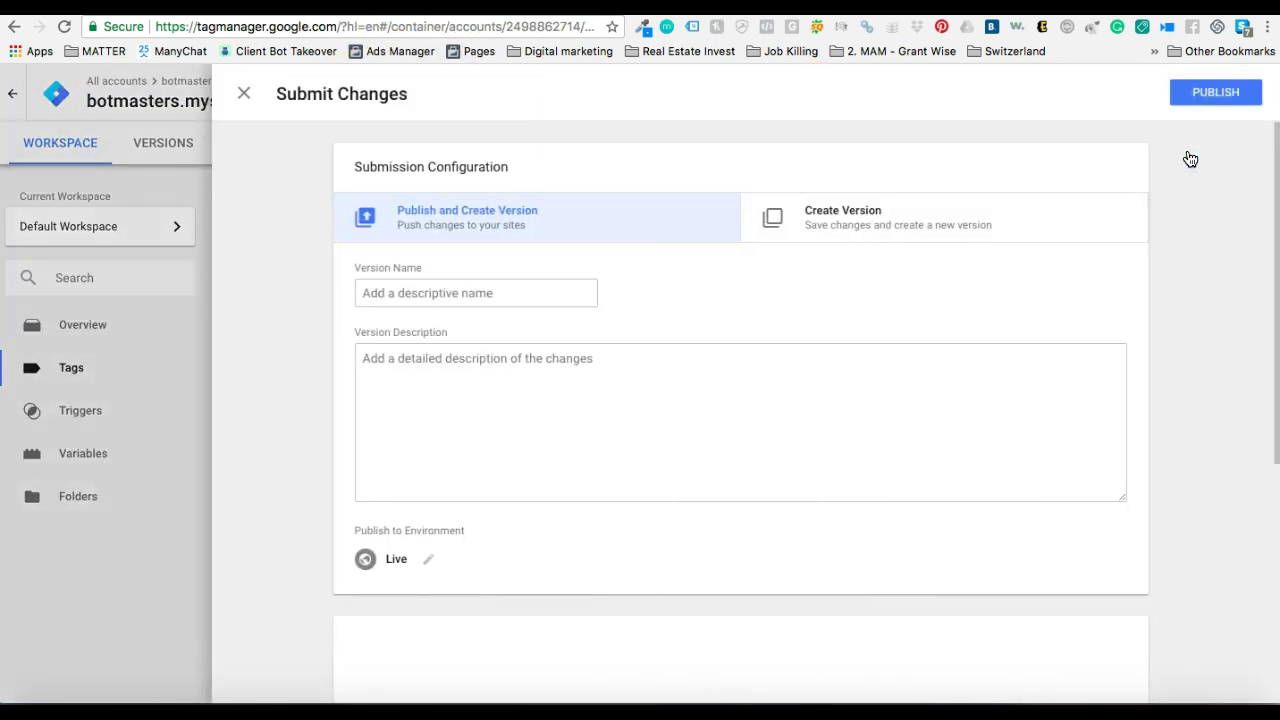
pyautogui.click(1232, 100)
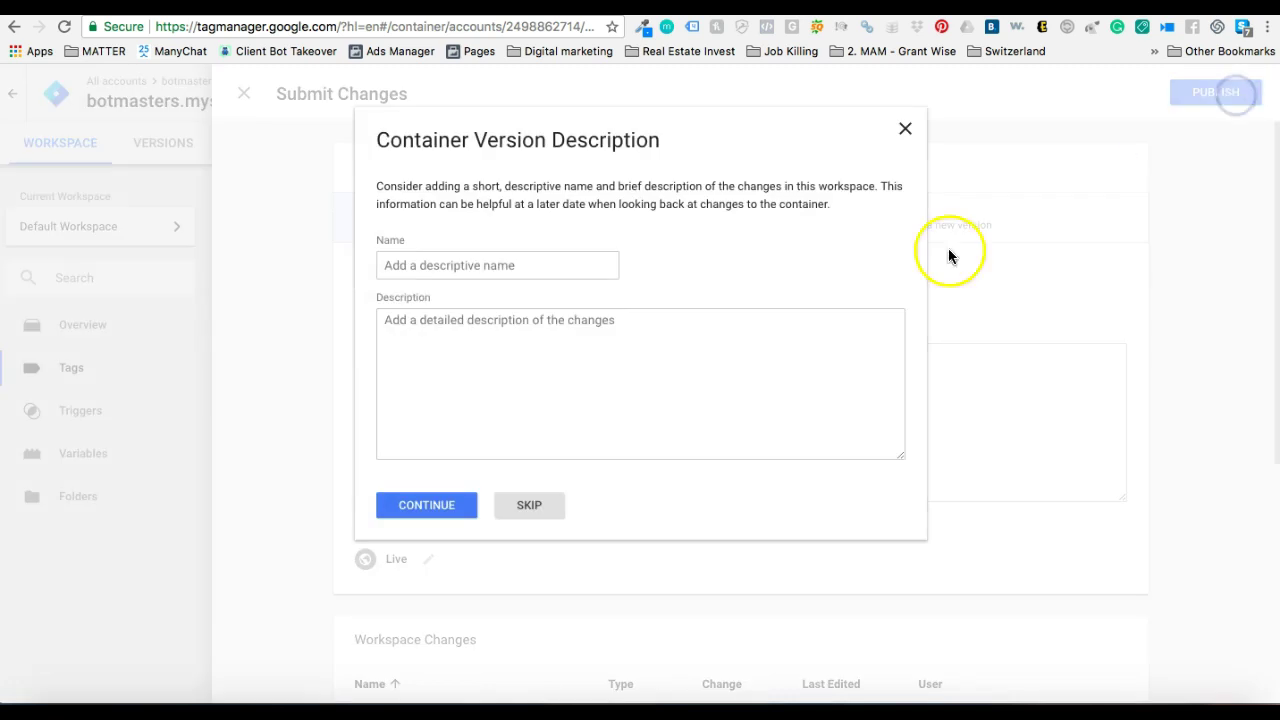
pyautogui.click(529, 508)
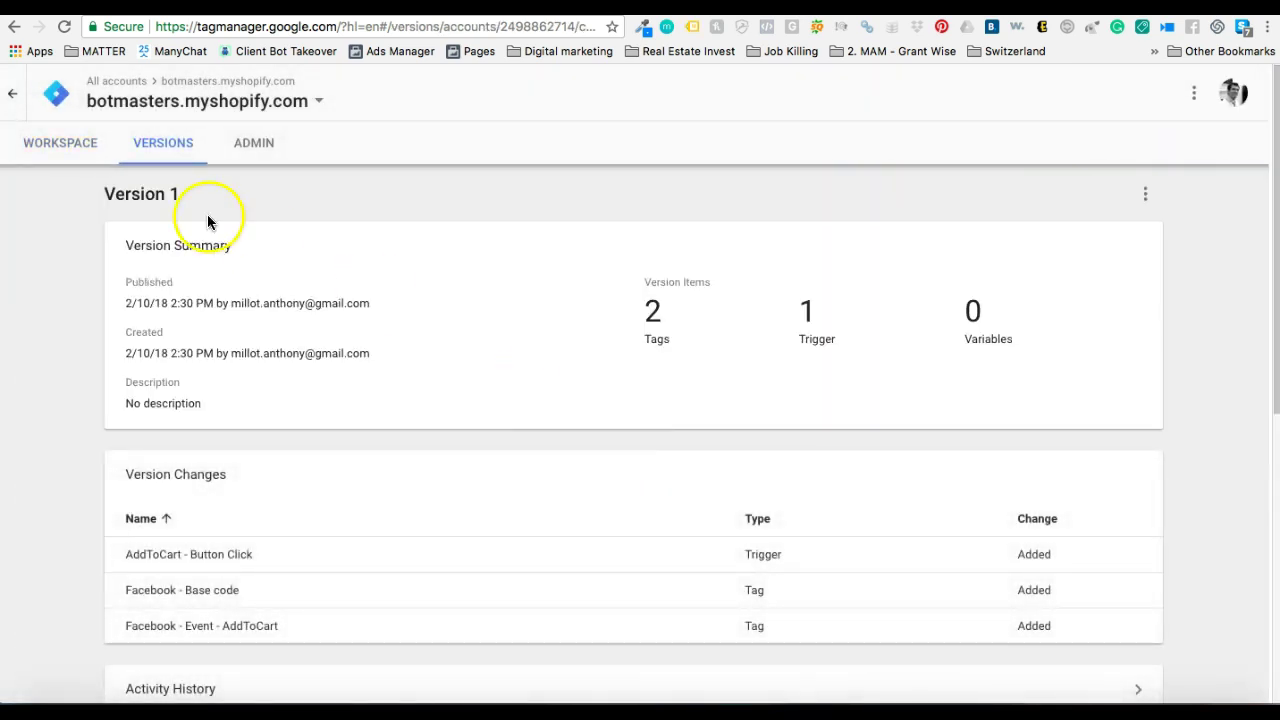
pyautogui.click(76, 151)
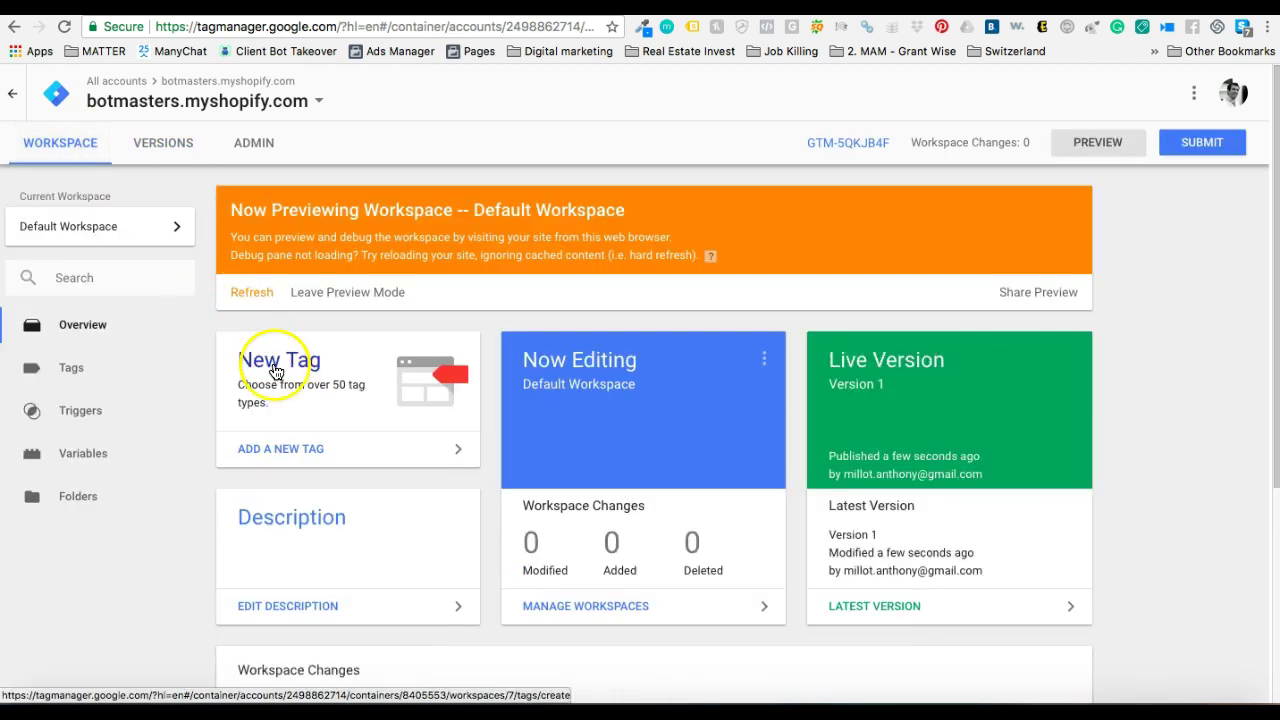
pyautogui.click(69, 367)
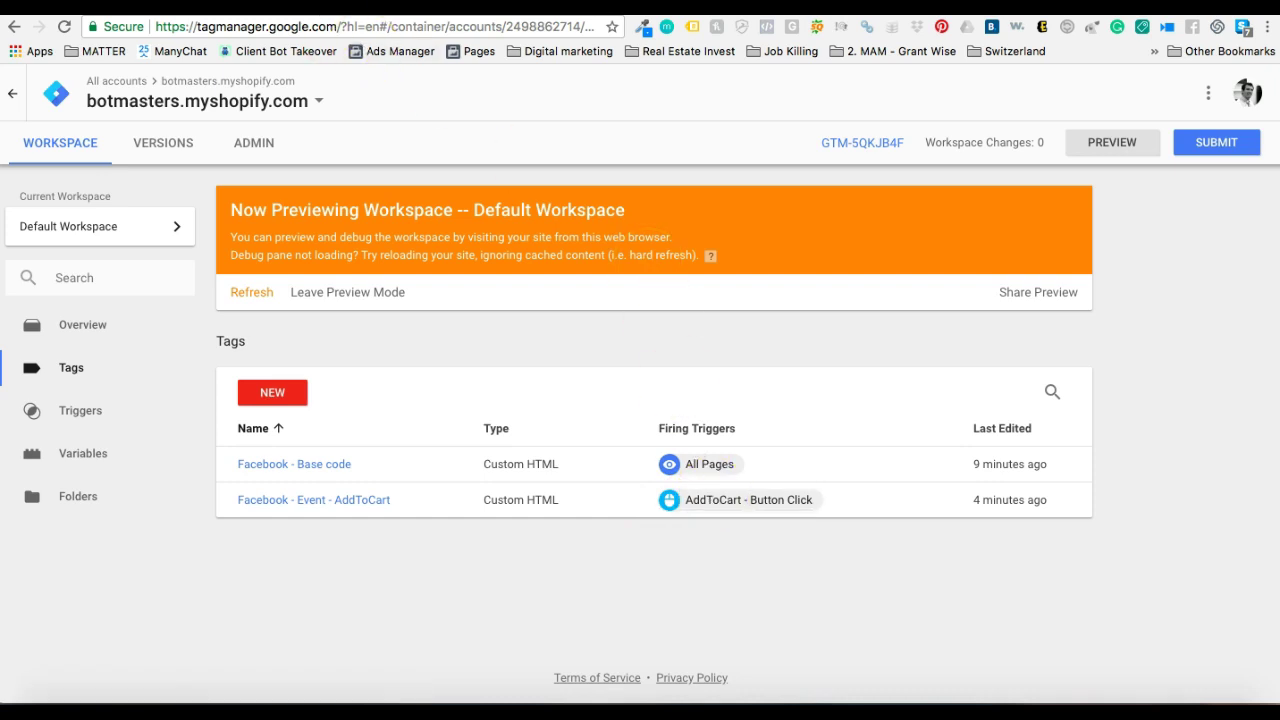
# Switch to Facebook Events Manager, reload the pixel page, and check the AddToCart and PageView events in the chart and events table
pyautogui.hotkey('ctrl', 'Tab')
pyautogui.click(64, 26)
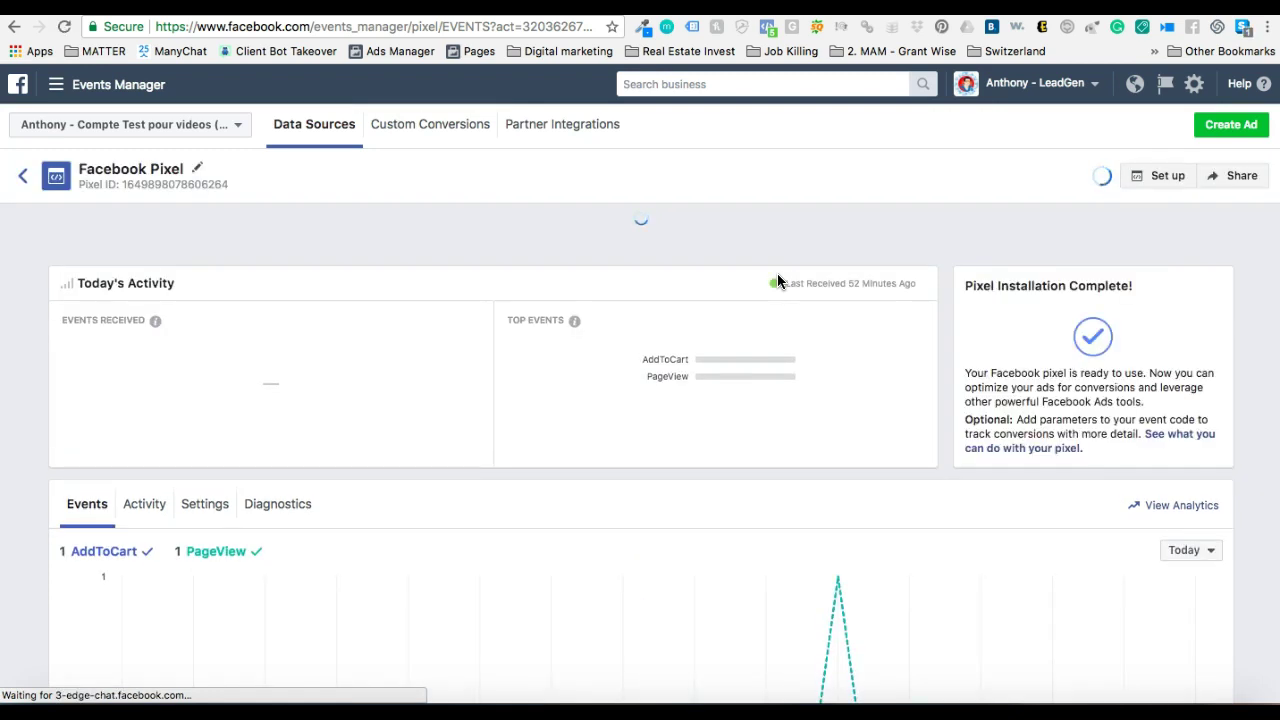
pyautogui.scroll(-5, 773, 448)
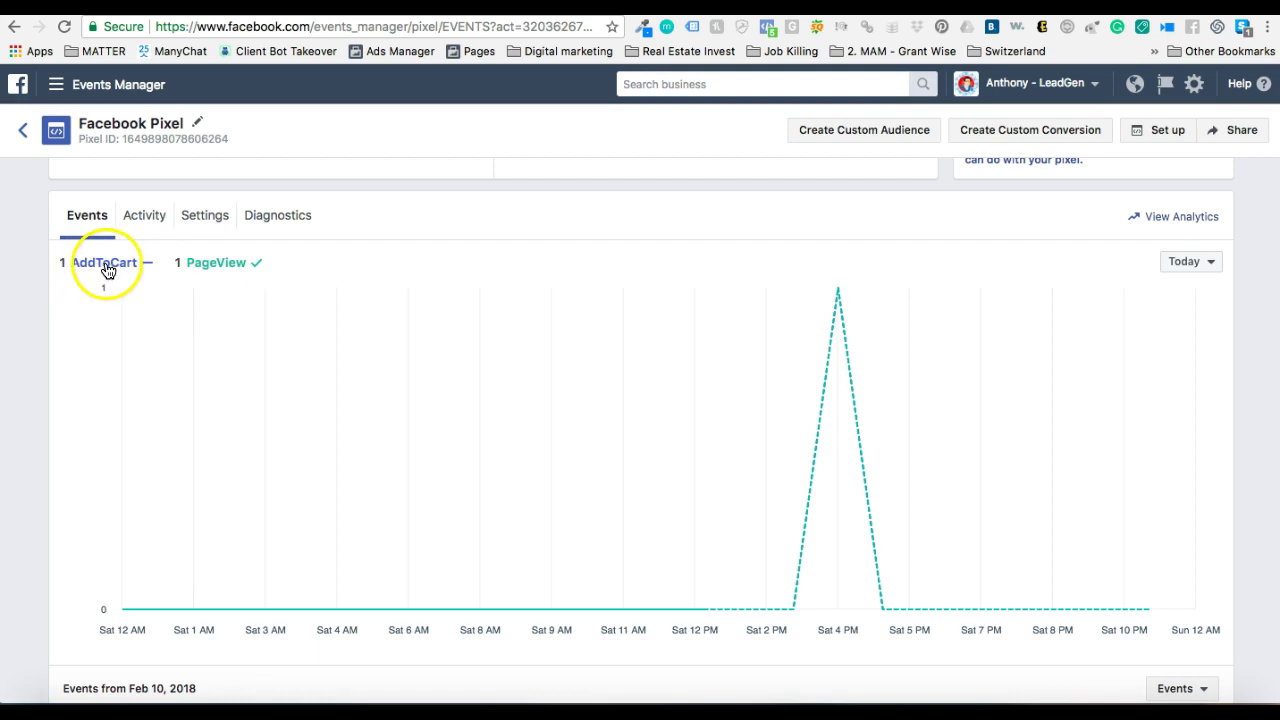
pyautogui.scroll(-1, 712, 420)
pyautogui.scroll(-2, 712, 418)
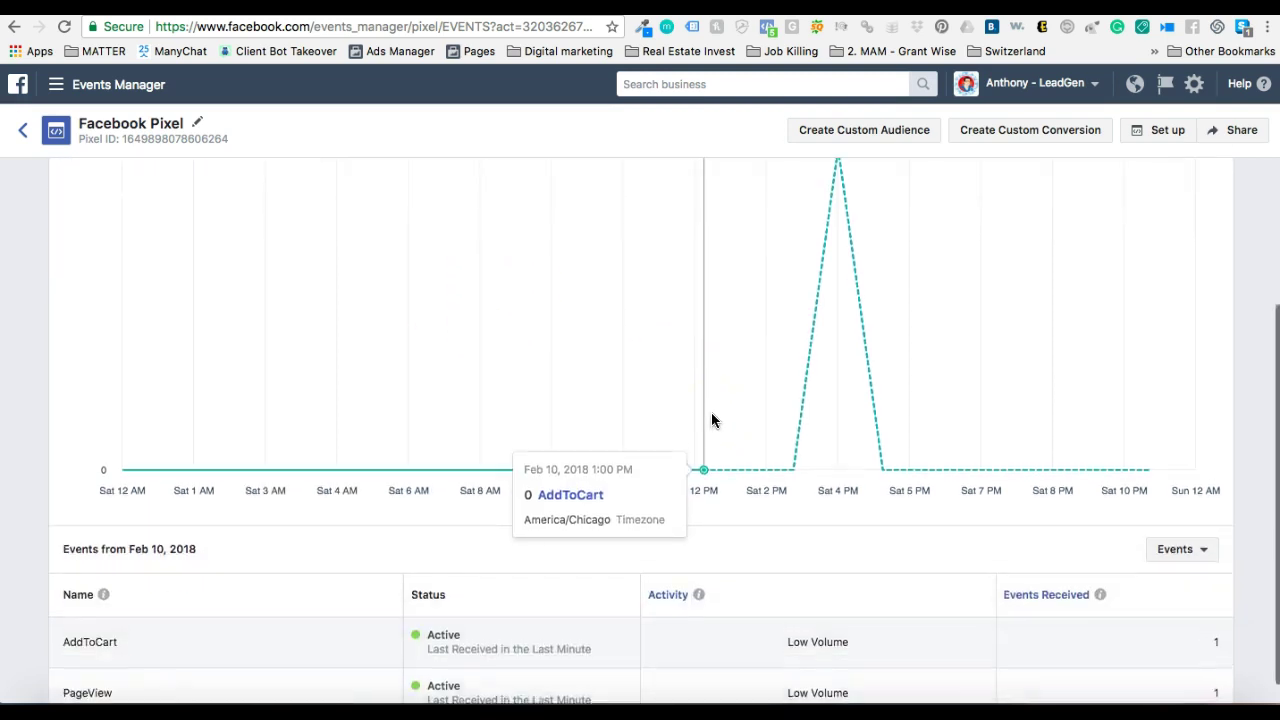